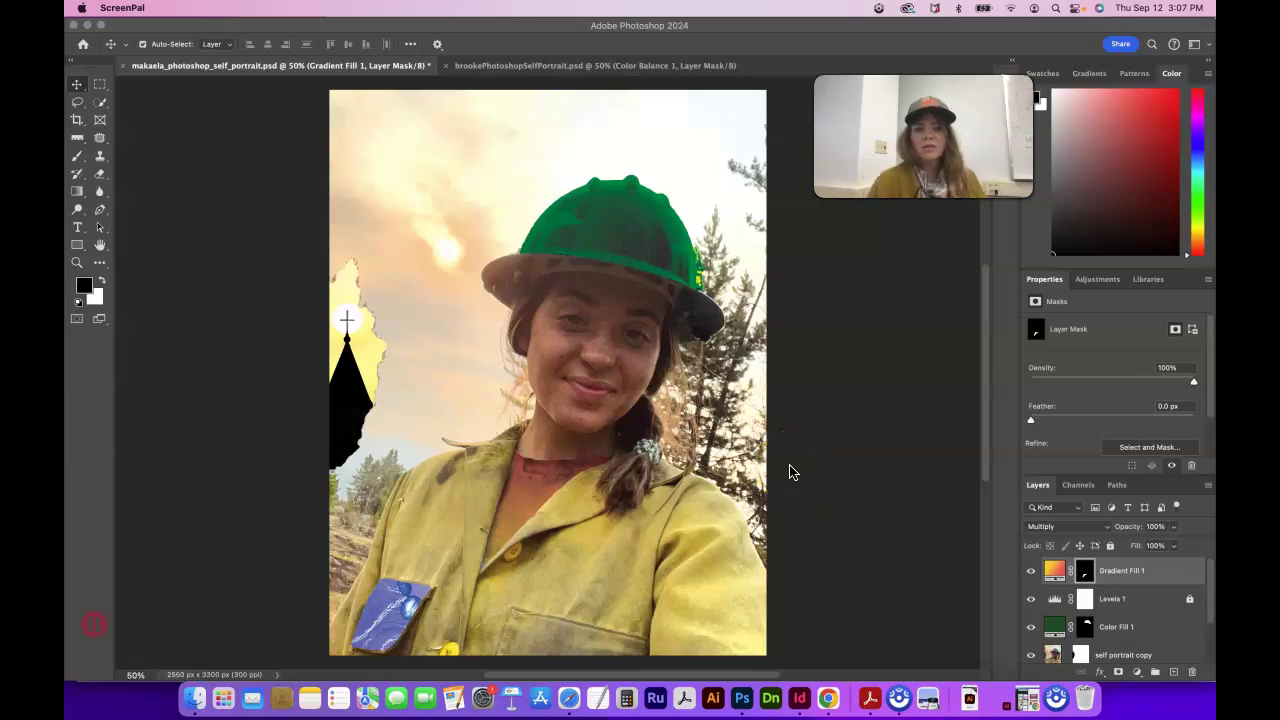
Preview blend modes on the gradient layer and keep it on Multiply
{"action": "scroll", "coordinate": [892, 517], "scroll_direction": "down", "scroll_amount": 2}
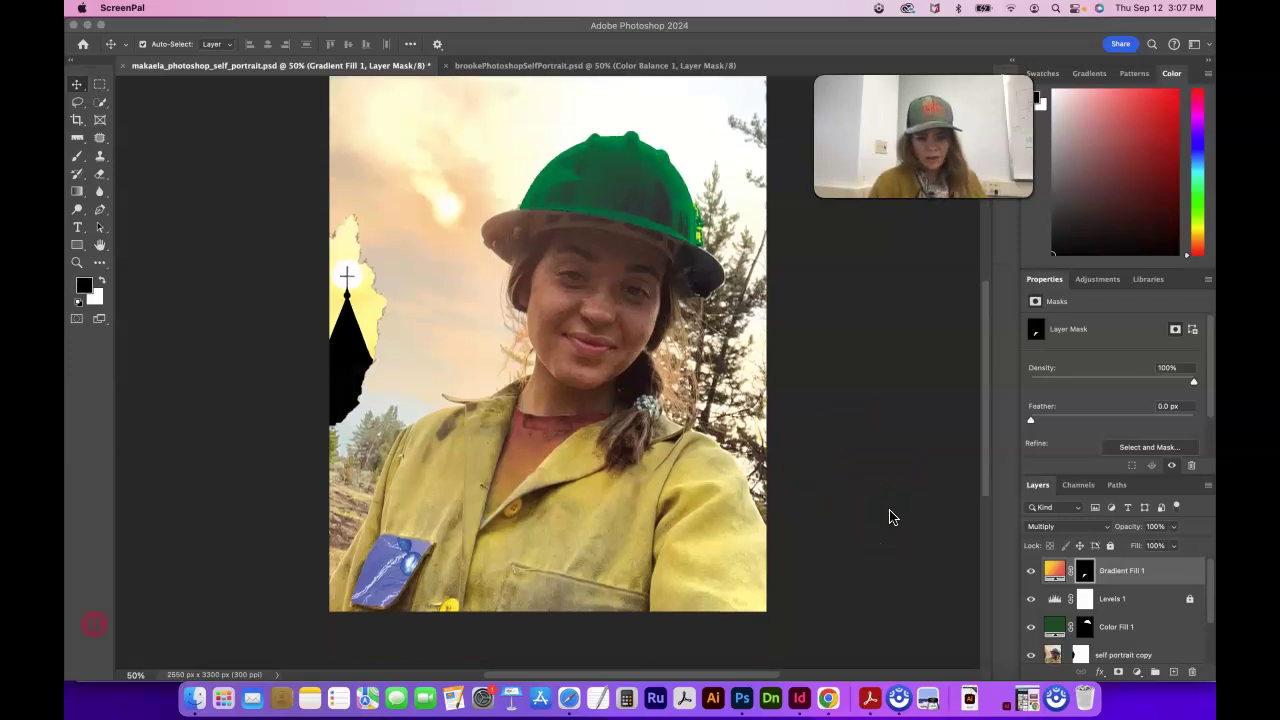
{"action": "scroll", "coordinate": [892, 517], "scroll_direction": "up", "scroll_amount": 1}
{"action": "left_click", "coordinate": [1131, 637]}
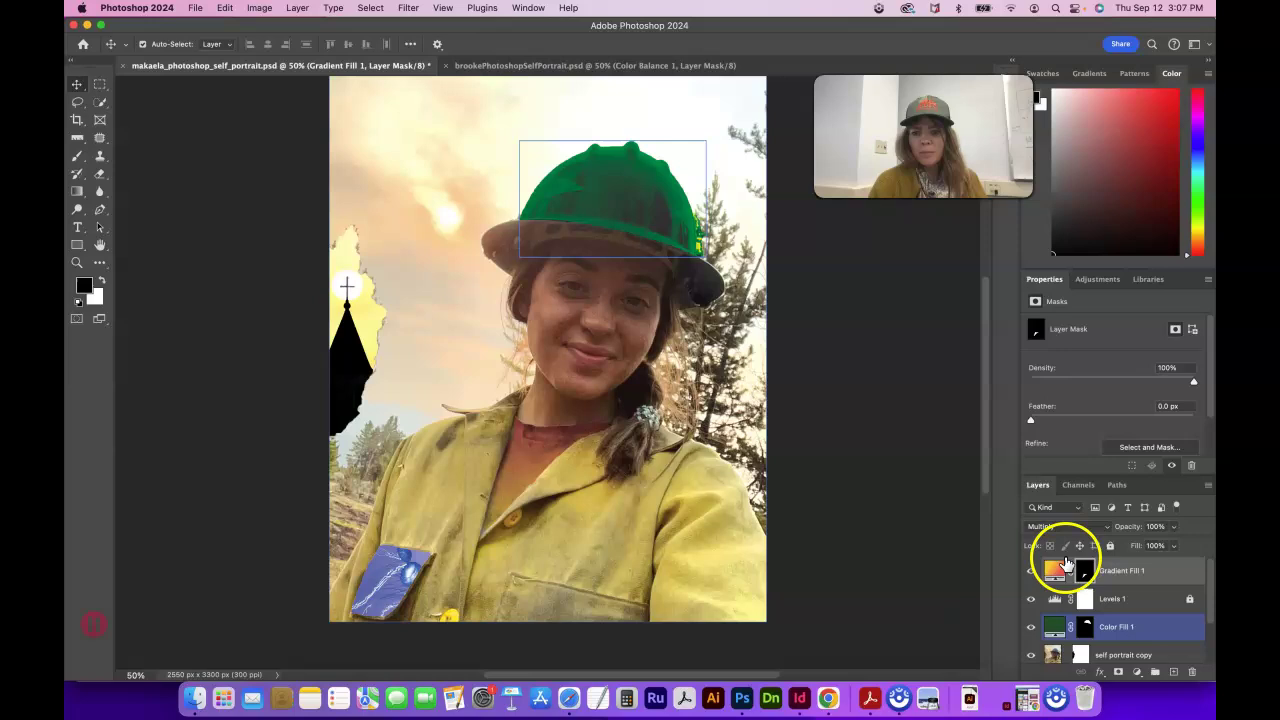
{"action": "left_click", "coordinate": [1066, 530]}
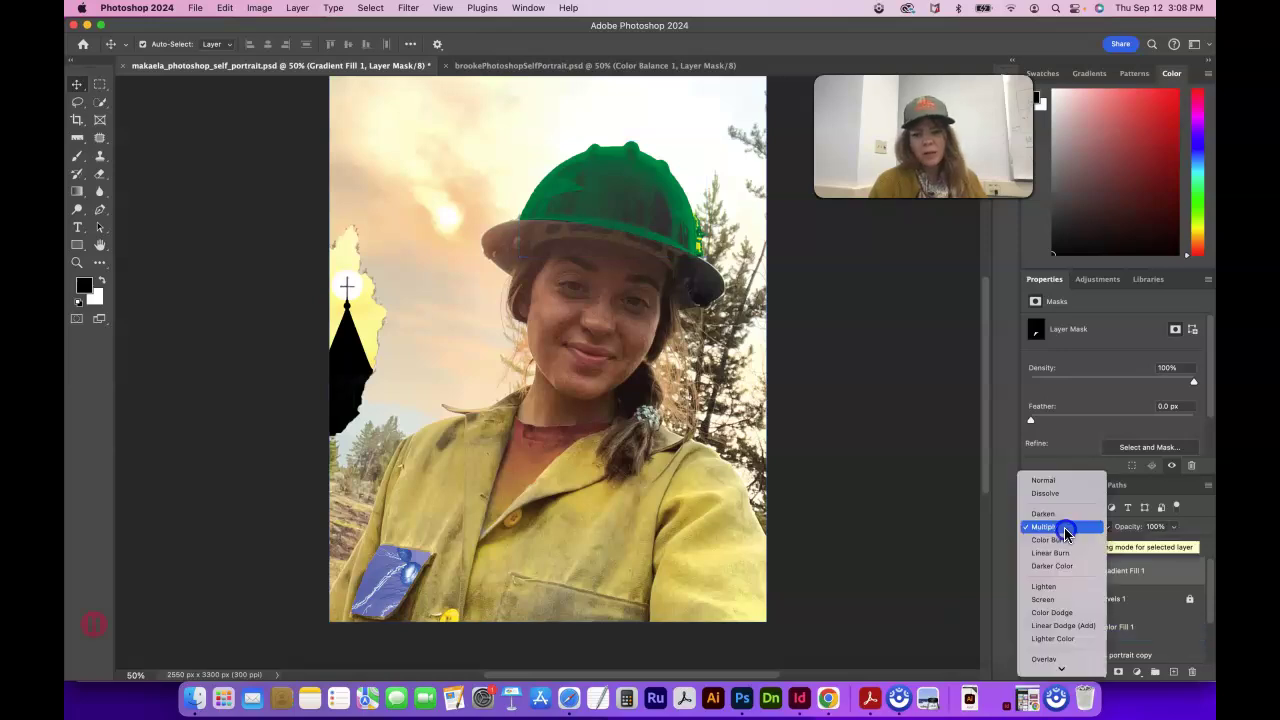
{"action": "left_click", "coordinate": [1066, 527]}
{"action": "left_click", "coordinate": [1066, 530]}
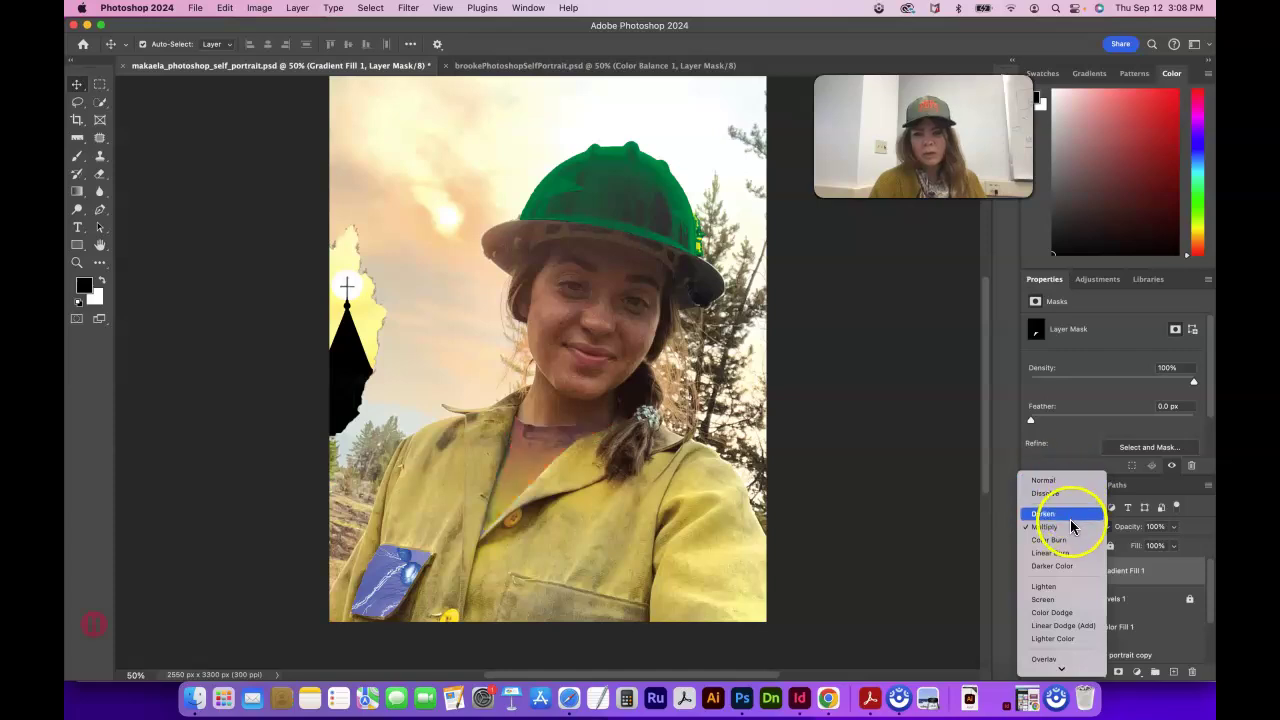
{"action": "key", "text": "Escape"}
Set the Color Fill 1 hat layer's blend mode to Color Burn
{"action": "left_click", "coordinate": [1118, 630]}
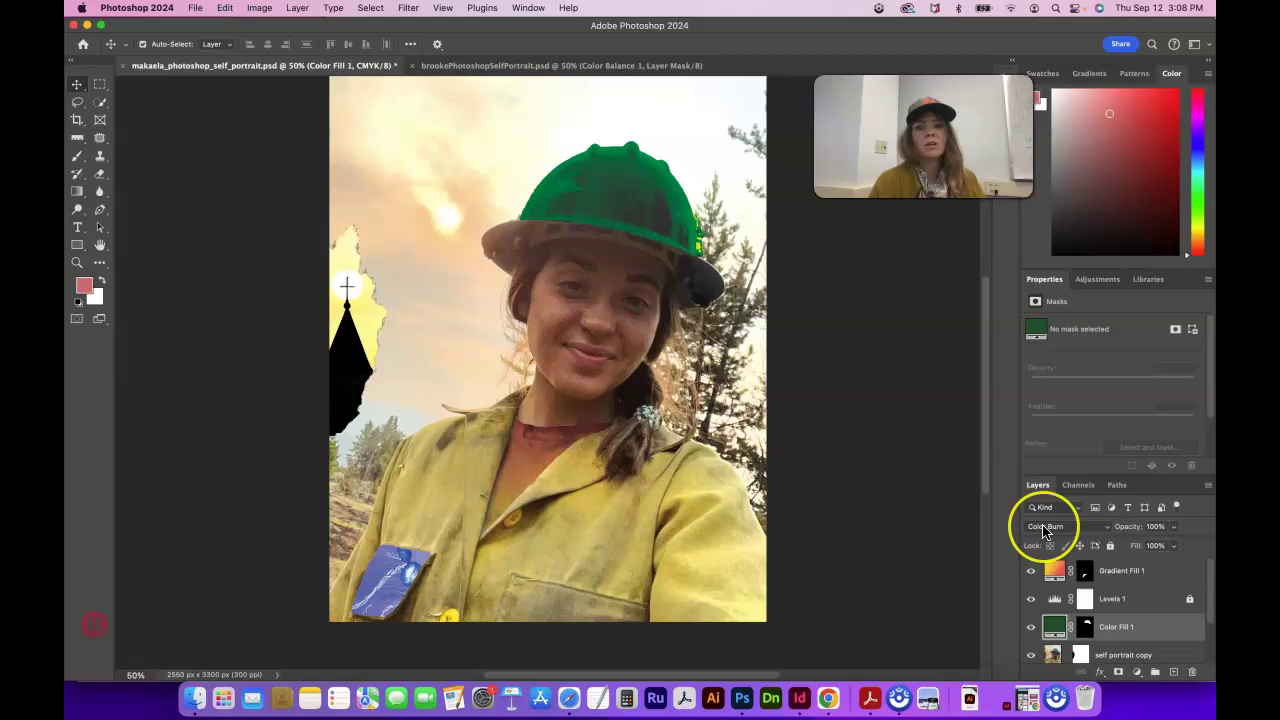
{"action": "left_click", "coordinate": [1070, 527]}
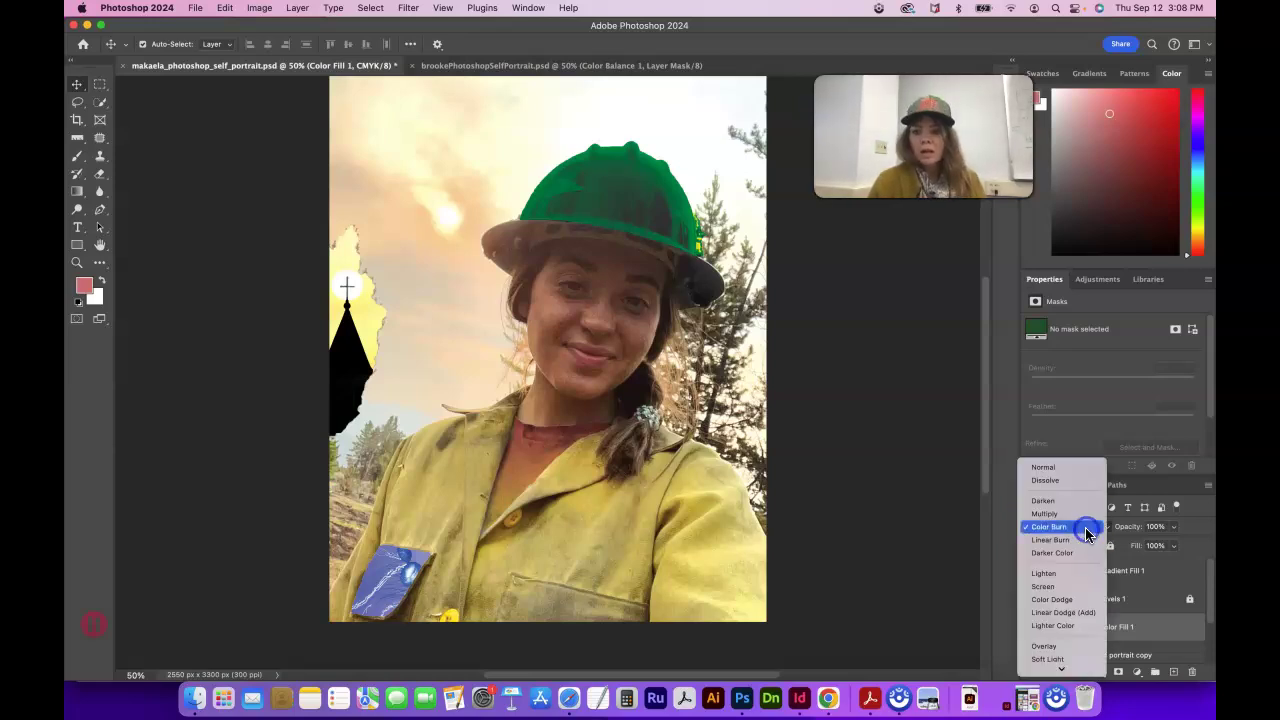
{"action": "left_click", "coordinate": [1072, 470]}
{"action": "left_click", "coordinate": [1081, 525]}
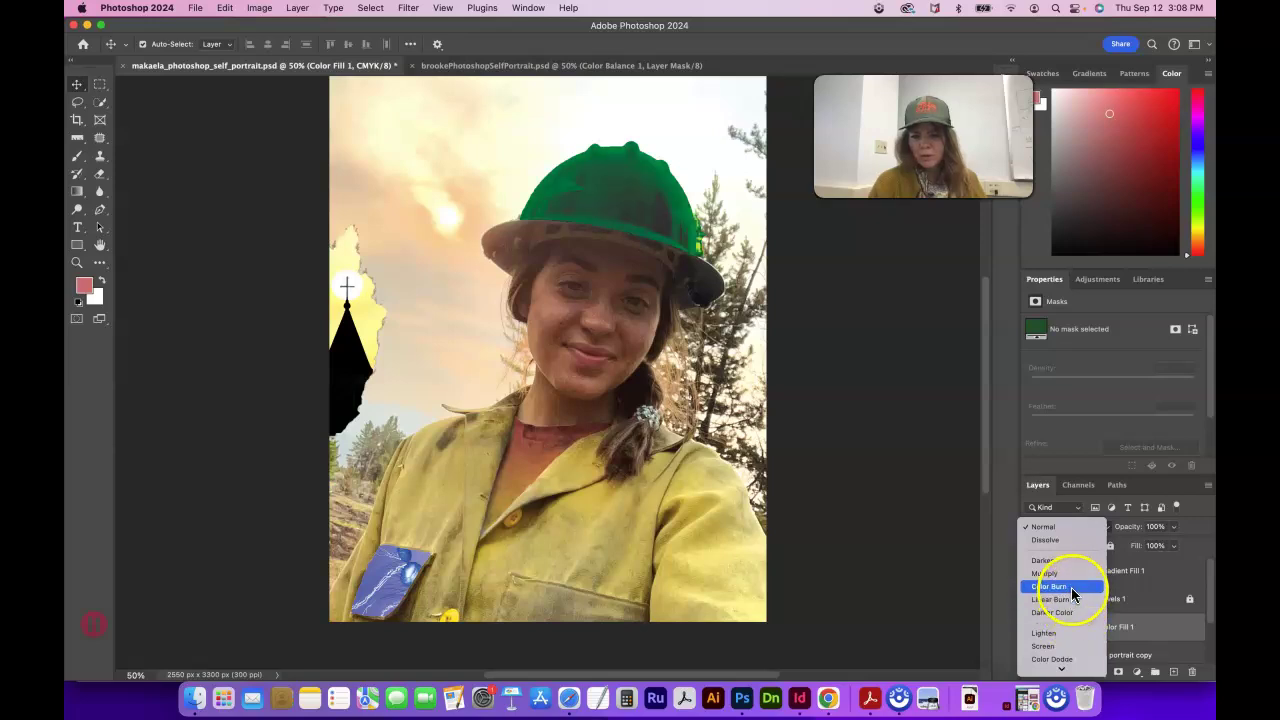
{"action": "left_click", "coordinate": [1072, 590]}
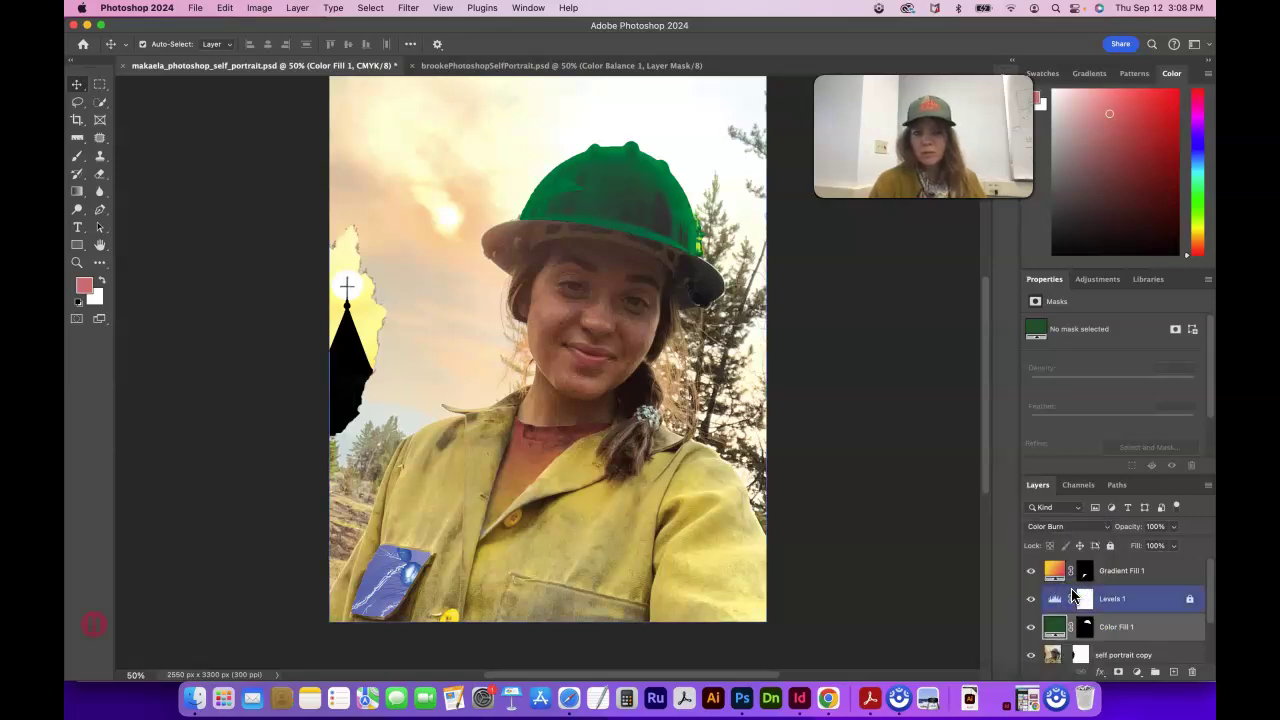
{"action": "left_click", "coordinate": [1112, 628]}
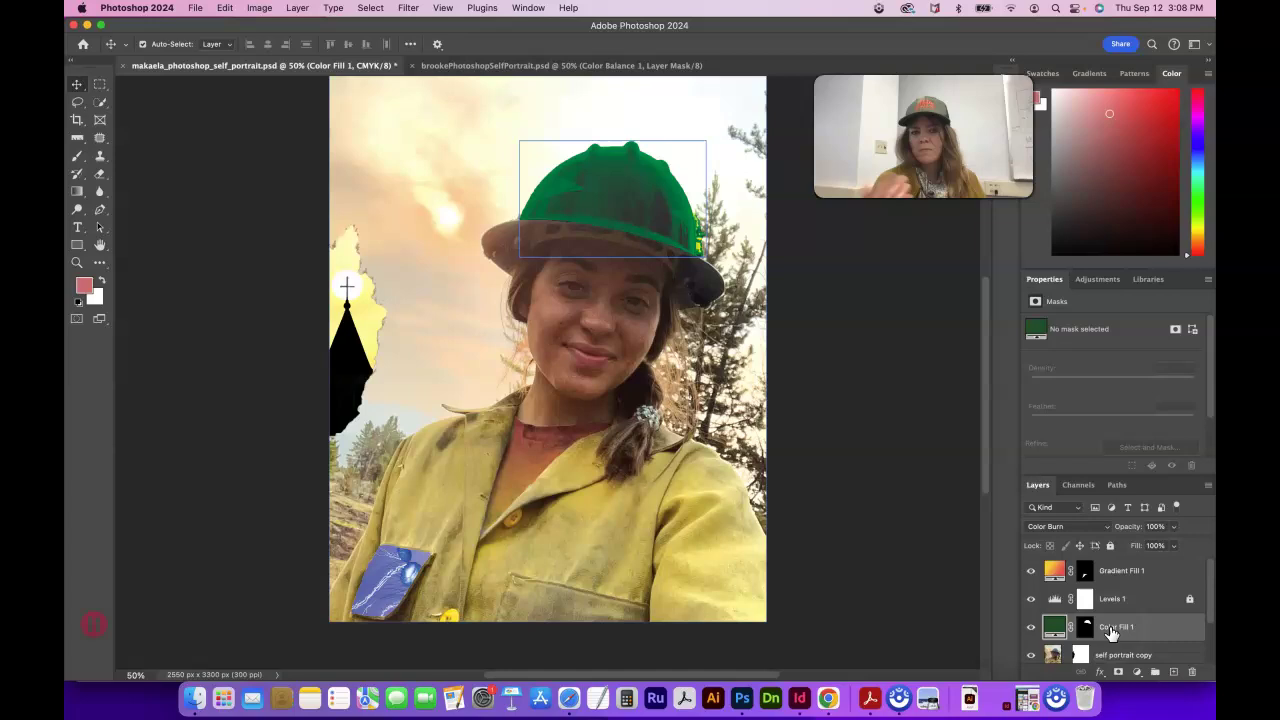
Recheck Gradient Fill 1's blend mode, keep Multiply, and show the layer again
{"action": "left_click", "coordinate": [646, 196]}
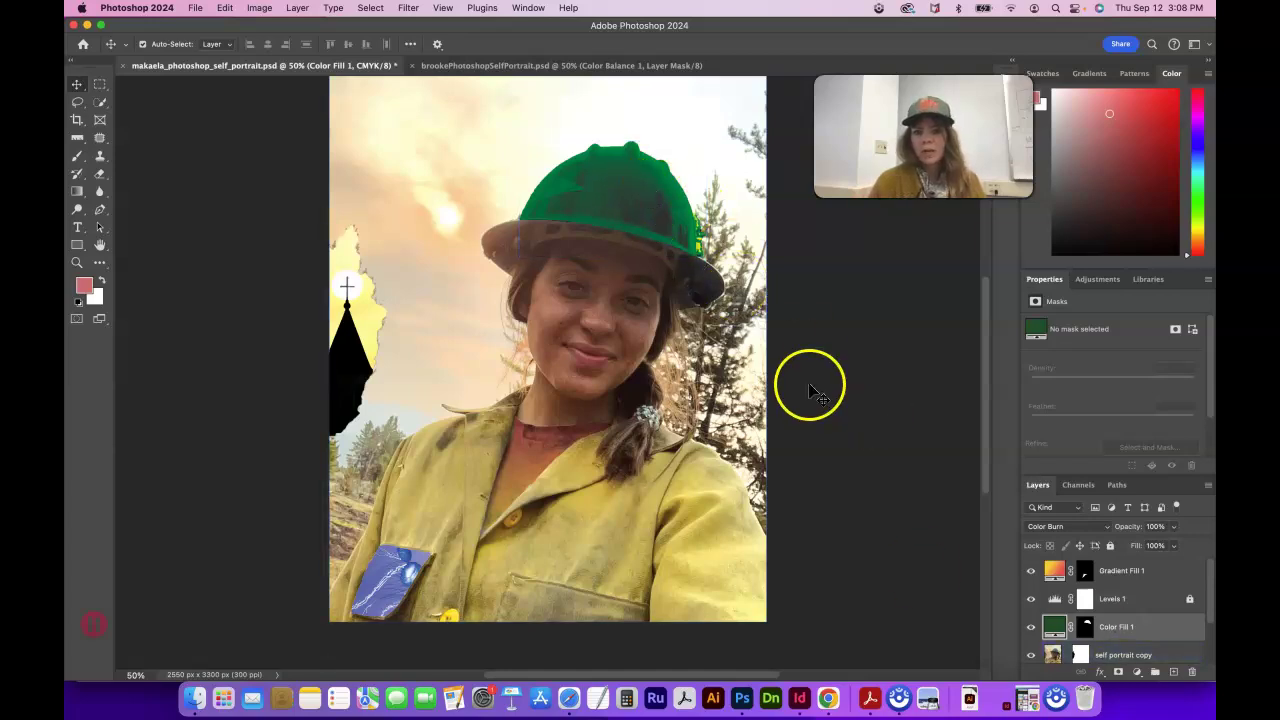
{"action": "left_click", "coordinate": [645, 222]}
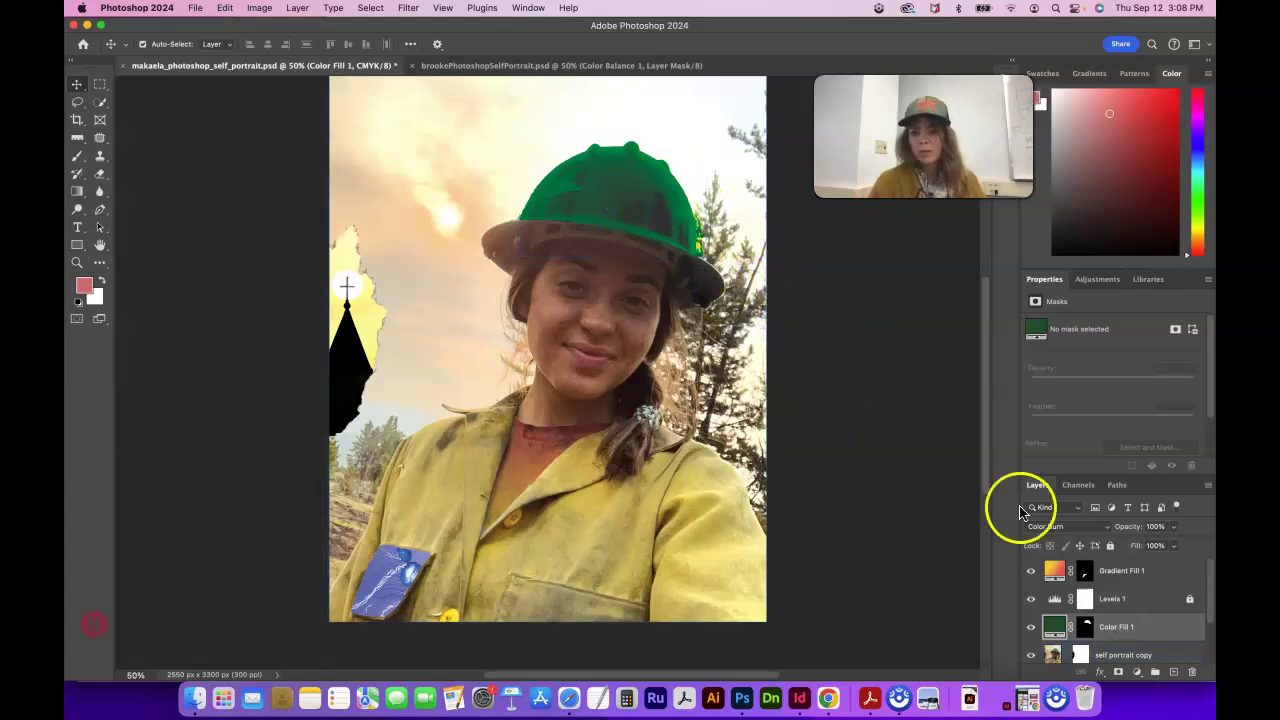
{"action": "left_click", "coordinate": [1130, 575]}
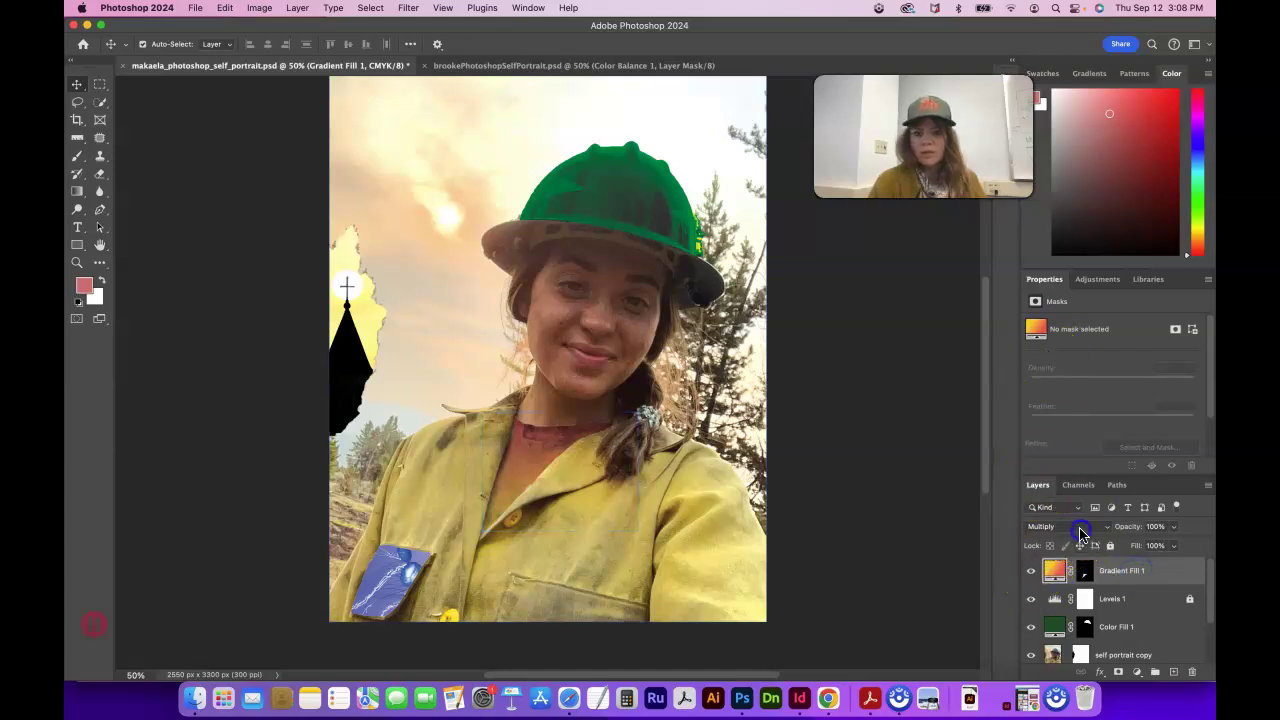
{"action": "left_click", "coordinate": [1080, 530]}
{"action": "left_click", "coordinate": [1042, 530]}
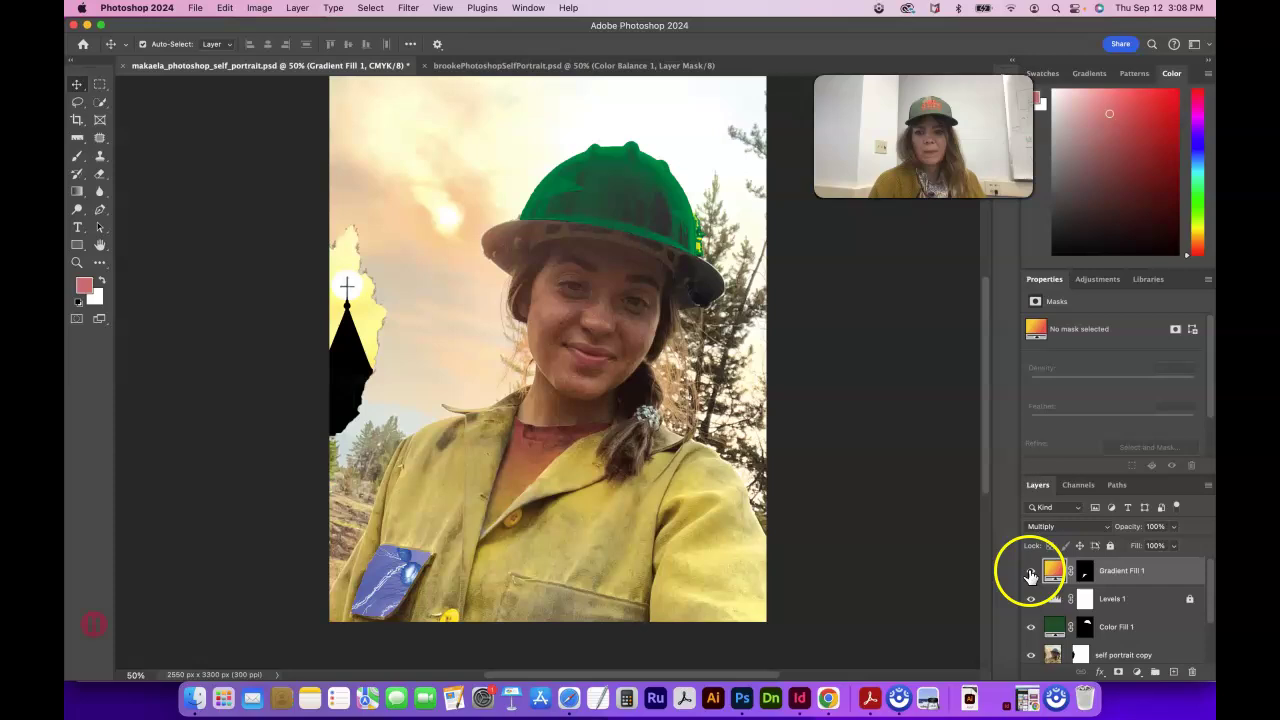
{"action": "left_click", "coordinate": [1030, 572]}
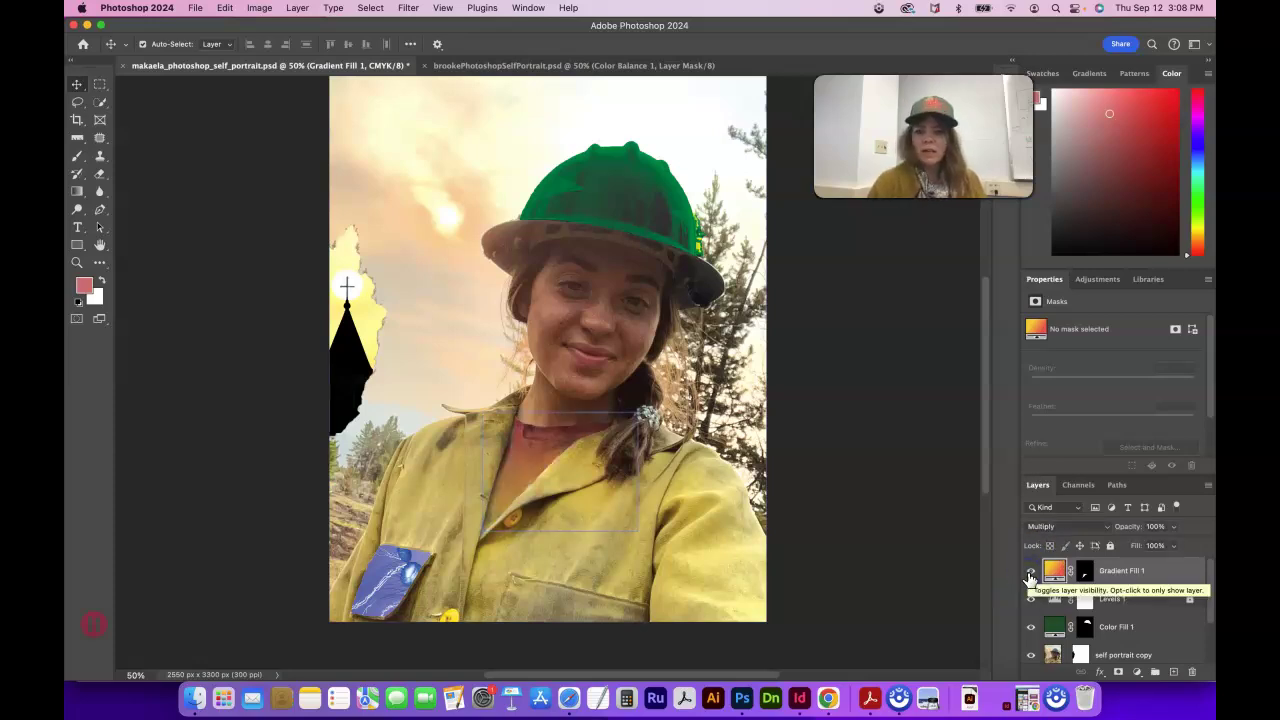
Toggle the self portrait copy layer's visibility to inspect the Jesus layer beneath
{"action": "left_click", "coordinate": [1086, 623]}
{"action": "scroll", "coordinate": [1094, 629], "scroll_direction": "down", "scroll_amount": 2}
{"action": "left_click", "coordinate": [1033, 598]}
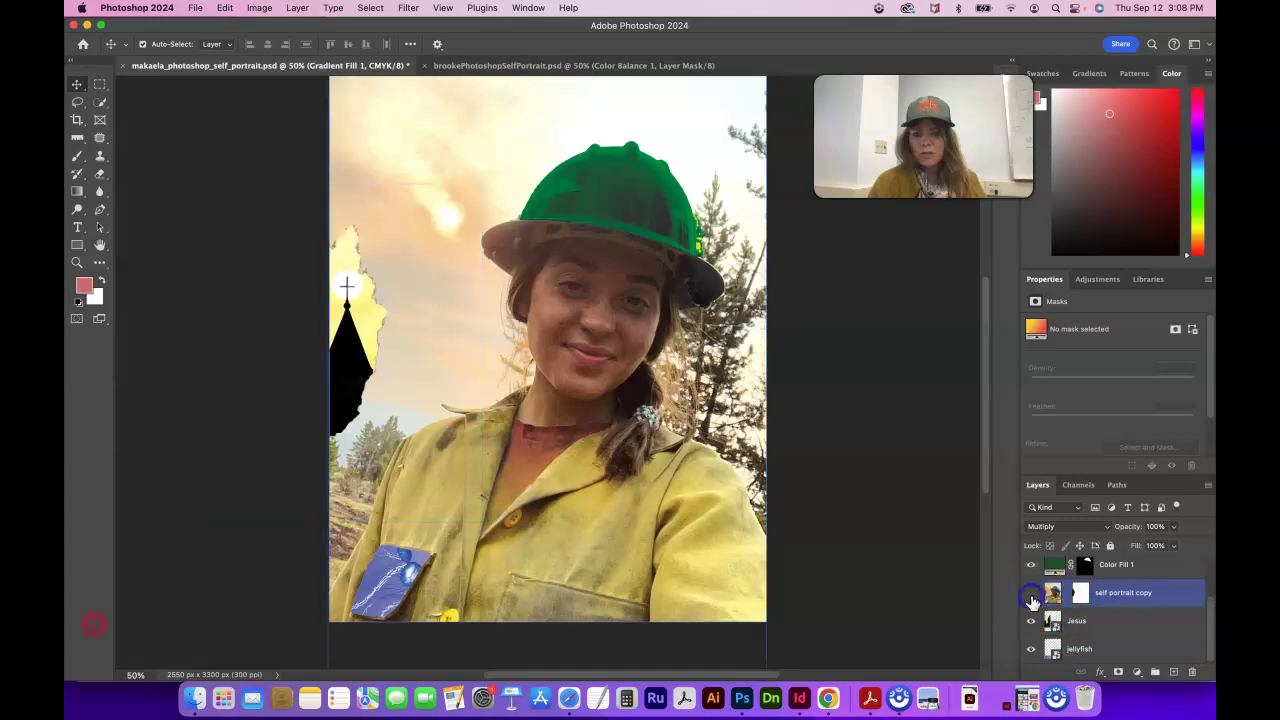
{"action": "left_click", "coordinate": [1033, 598]}
{"action": "left_click", "coordinate": [1033, 598]}
{"action": "left_click", "coordinate": [1083, 627]}
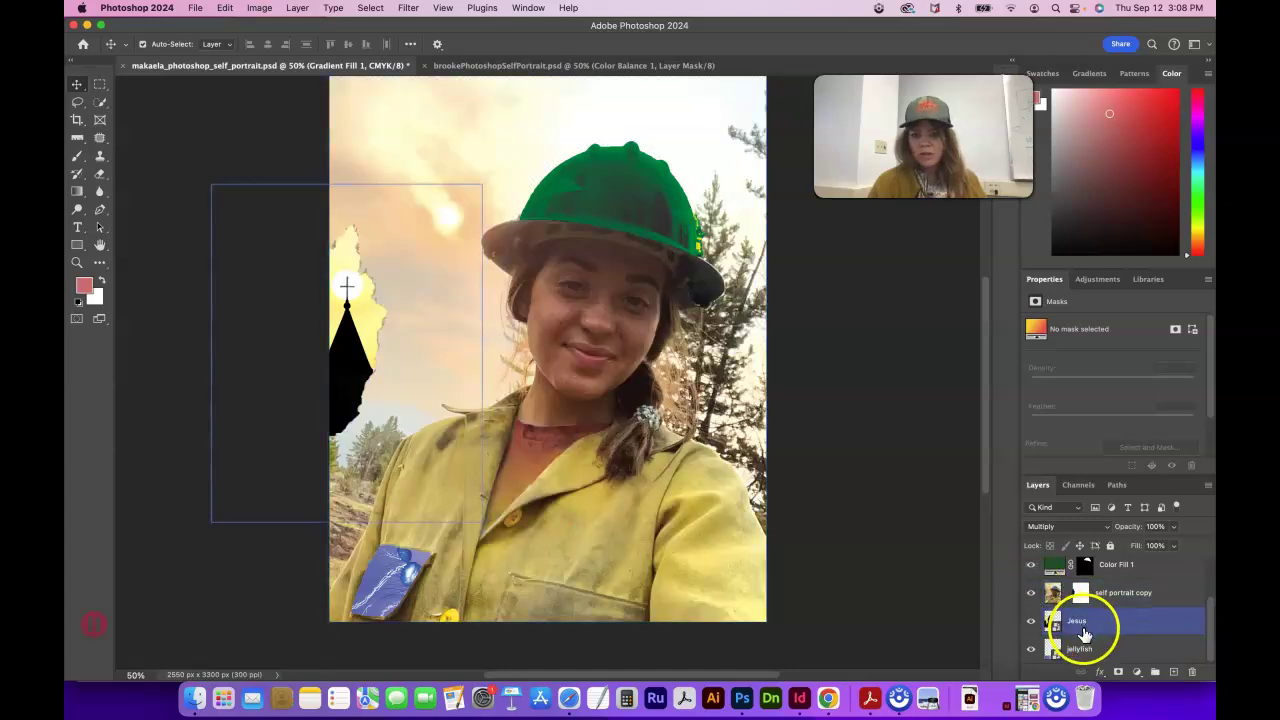
{"action": "left_click", "coordinate": [1050, 595]}
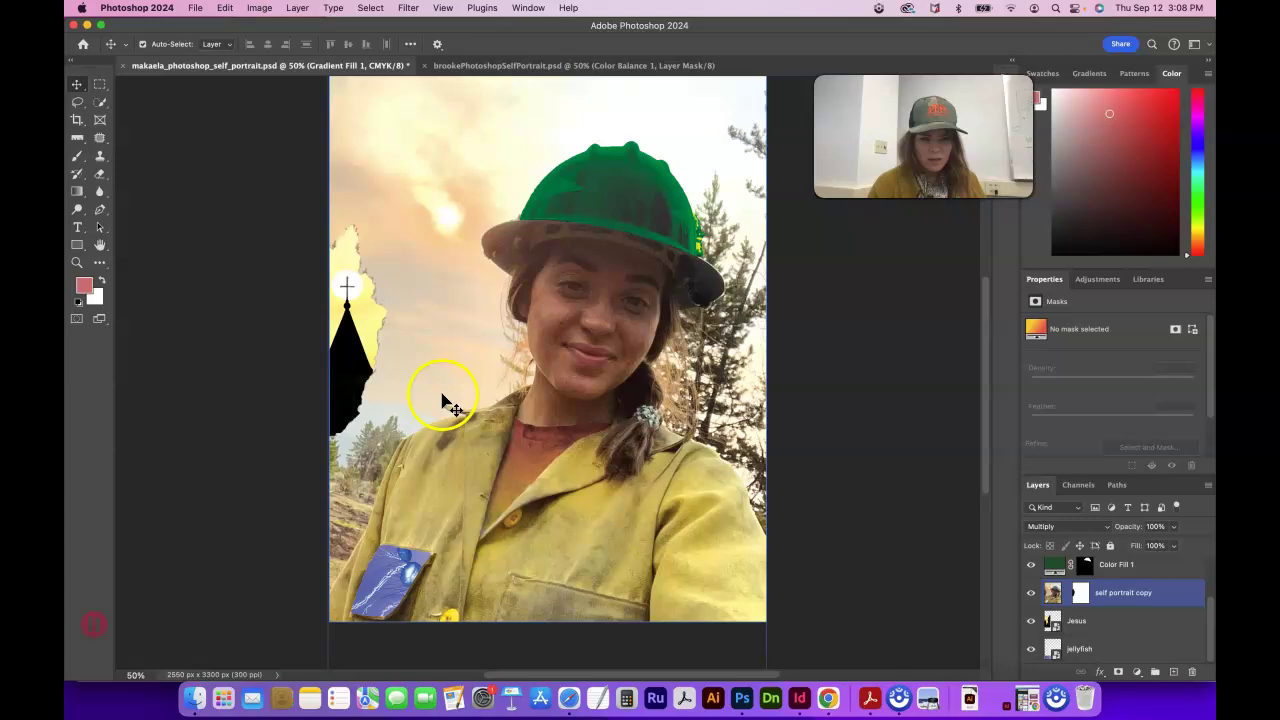
Switch between the Jesus and self portrait copy layers, keeping the self portrait copy visible
{"action": "left_click", "coordinate": [386, 386]}
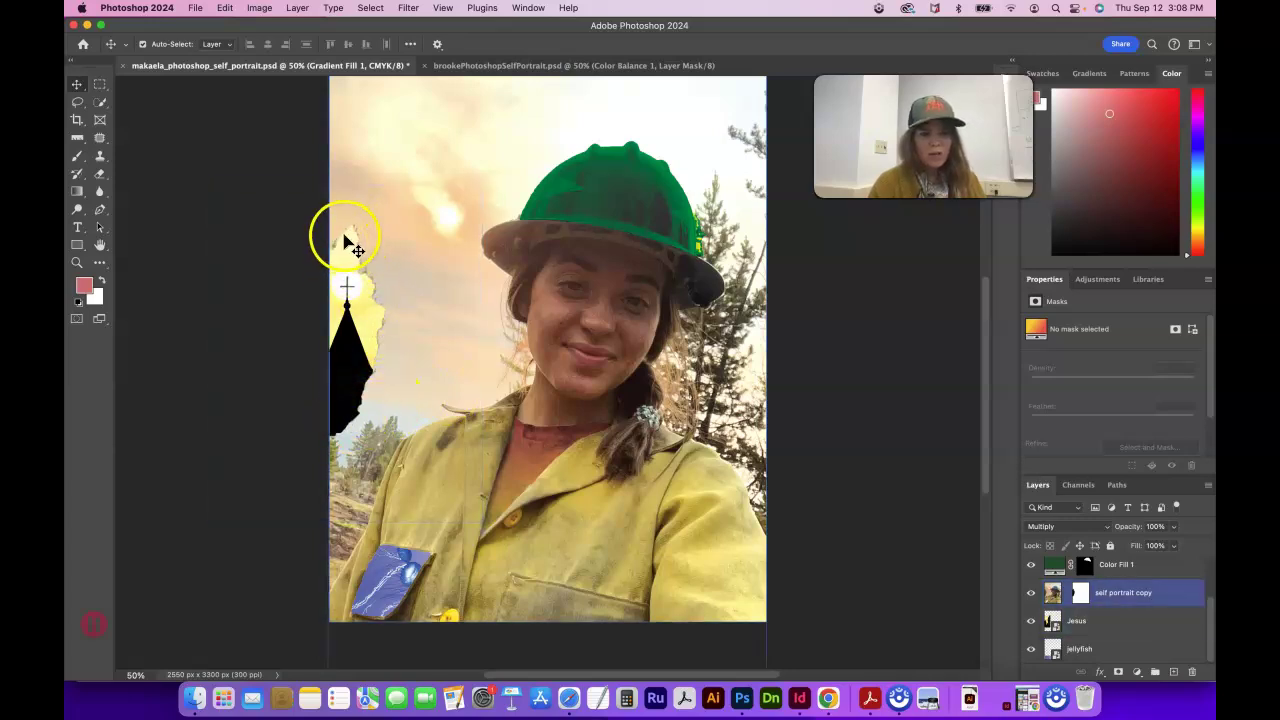
{"action": "left_click", "coordinate": [362, 277]}
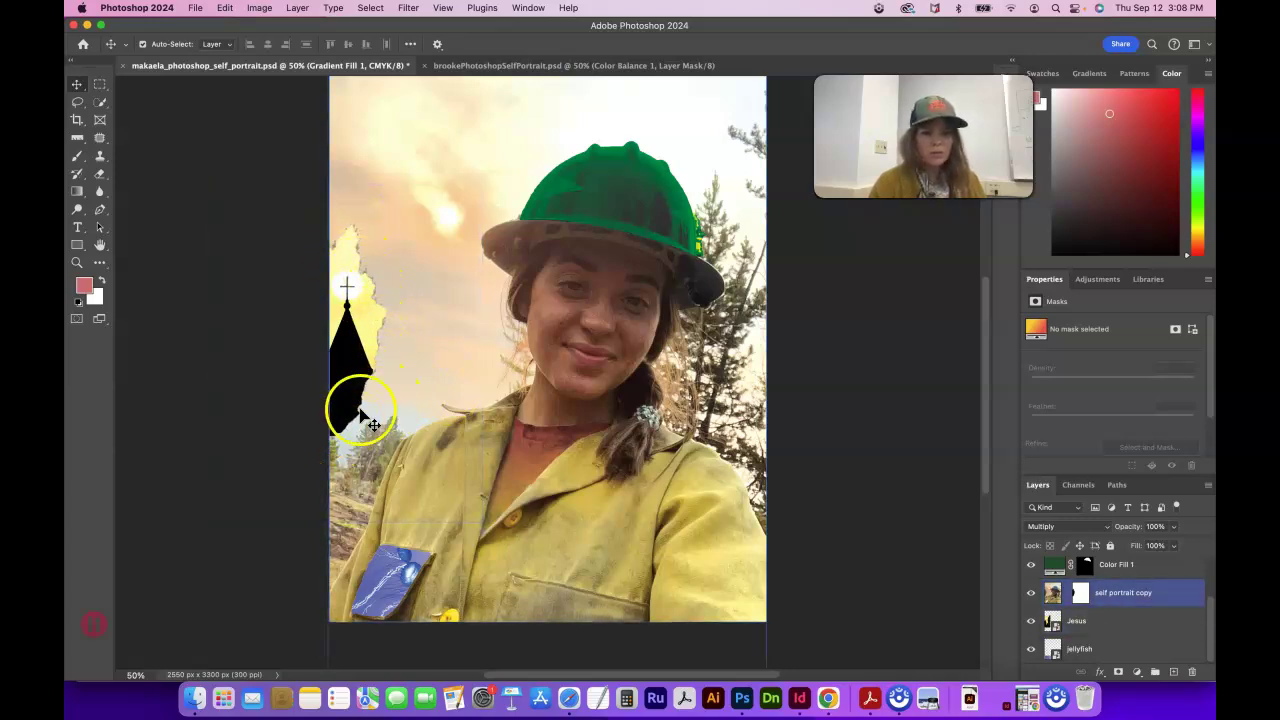
{"action": "left_click", "coordinate": [354, 271]}
{"action": "left_click", "coordinate": [794, 537]}
{"action": "left_click", "coordinate": [1033, 632]}
{"action": "left_click", "coordinate": [1031, 592]}
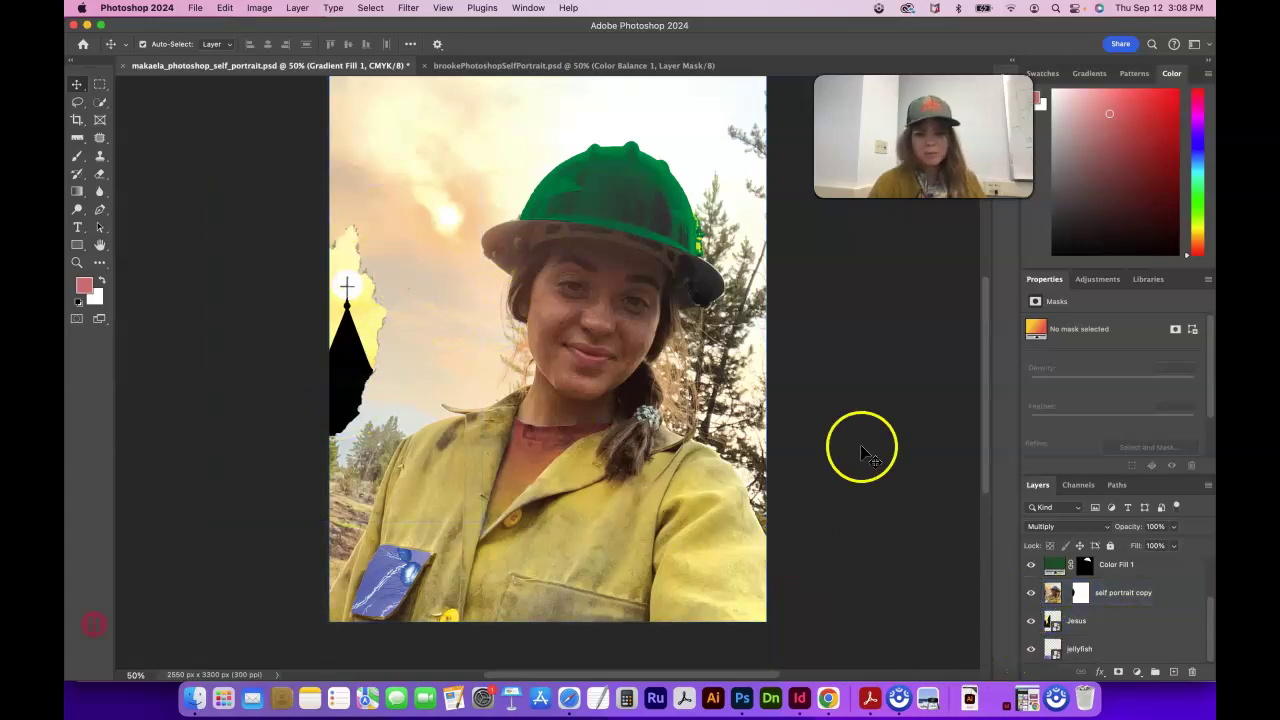
Hide and reshow the Jesus and jellyfish layers to check their effect
{"action": "left_click", "coordinate": [1031, 621]}
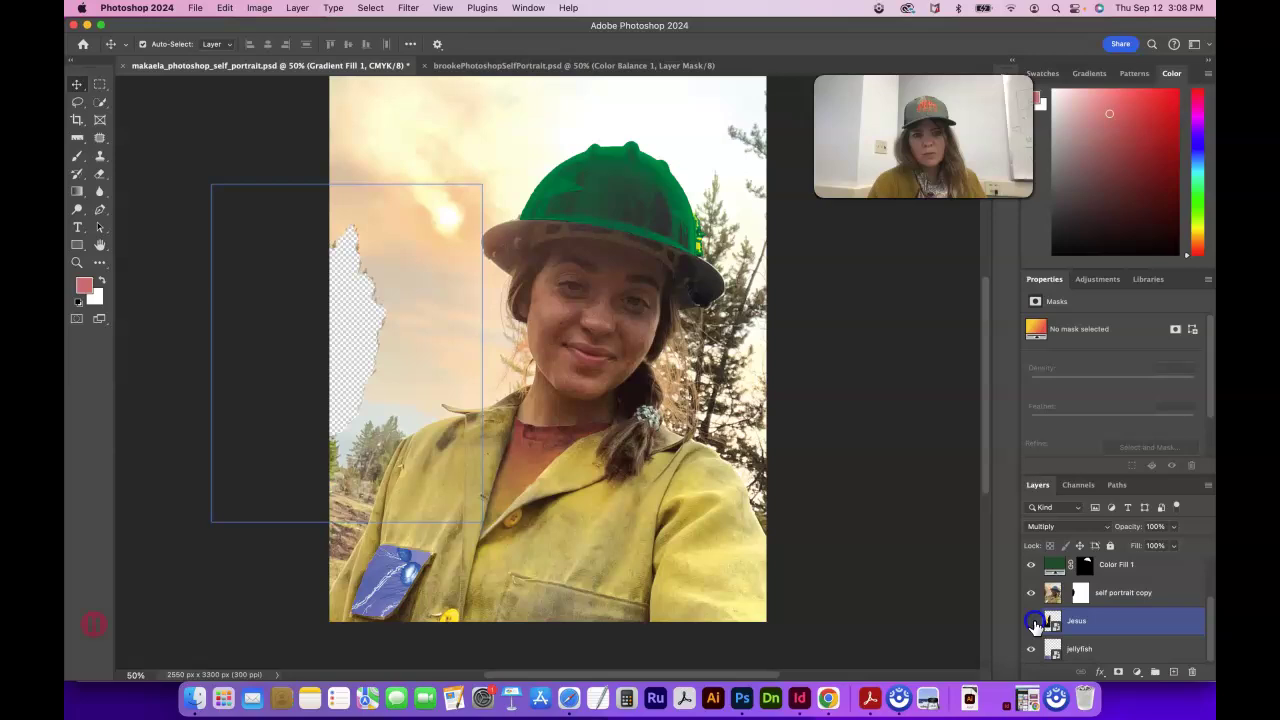
{"action": "left_click", "coordinate": [1031, 621]}
{"action": "left_click", "coordinate": [1031, 653]}
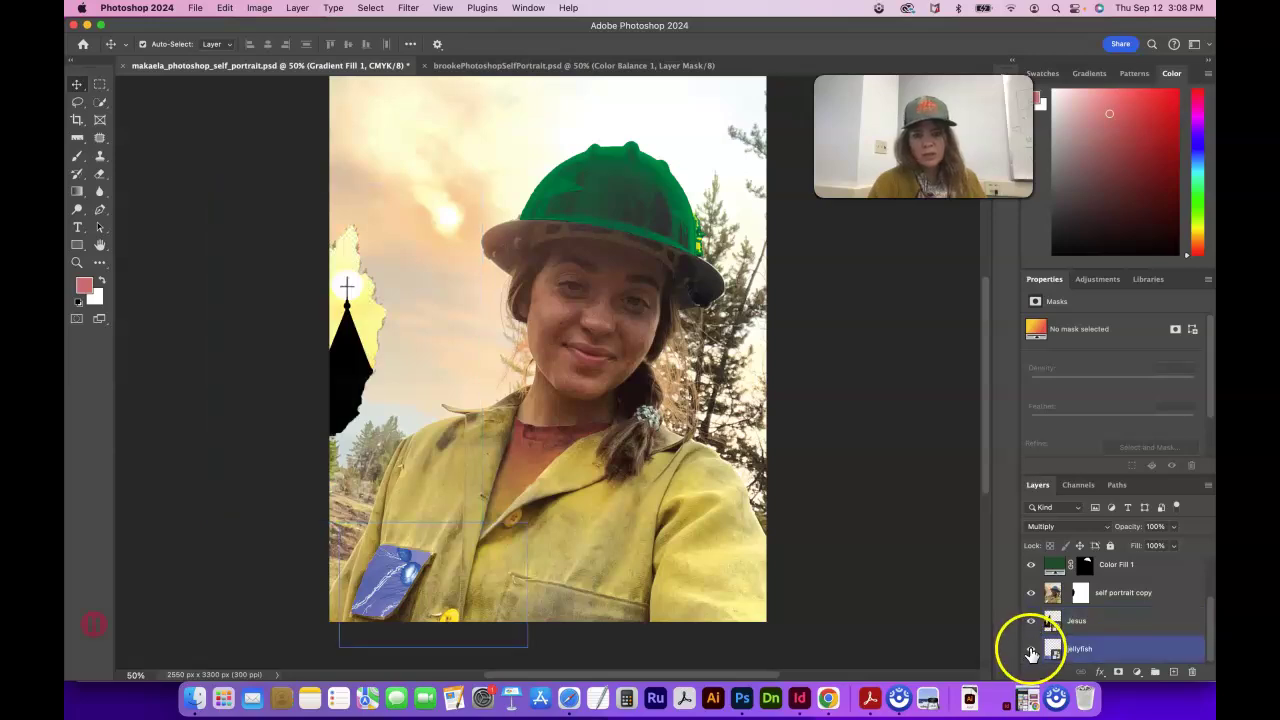
{"action": "left_click", "coordinate": [1031, 650]}
{"action": "left_click", "coordinate": [1031, 650]}
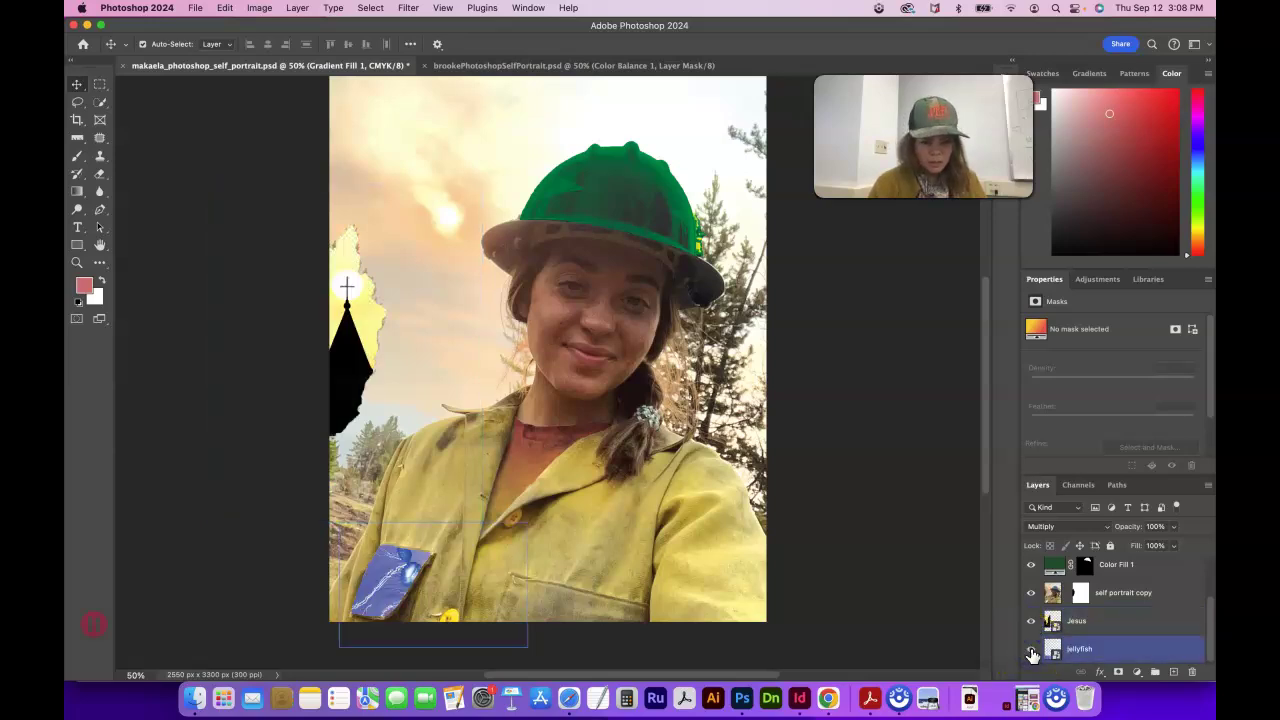
Cycle through Color Fill 1, Gradient Fill 1 and jellyfish, then toggle self portrait copy's visibility
{"action": "scroll", "coordinate": [1166, 606], "scroll_direction": "up", "scroll_amount": 2}
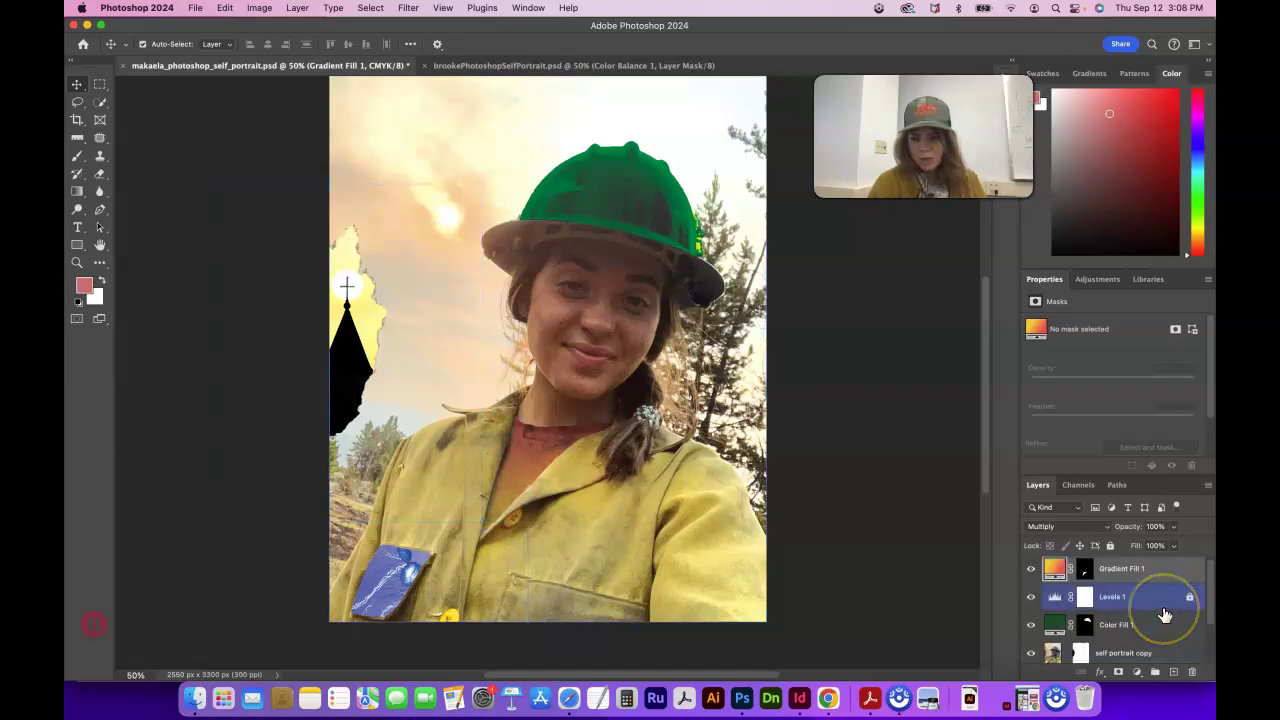
{"action": "left_click", "coordinate": [1137, 627]}
{"action": "left_click", "coordinate": [1128, 572]}
{"action": "scroll", "coordinate": [1131, 640], "scroll_direction": "down", "scroll_amount": 3}
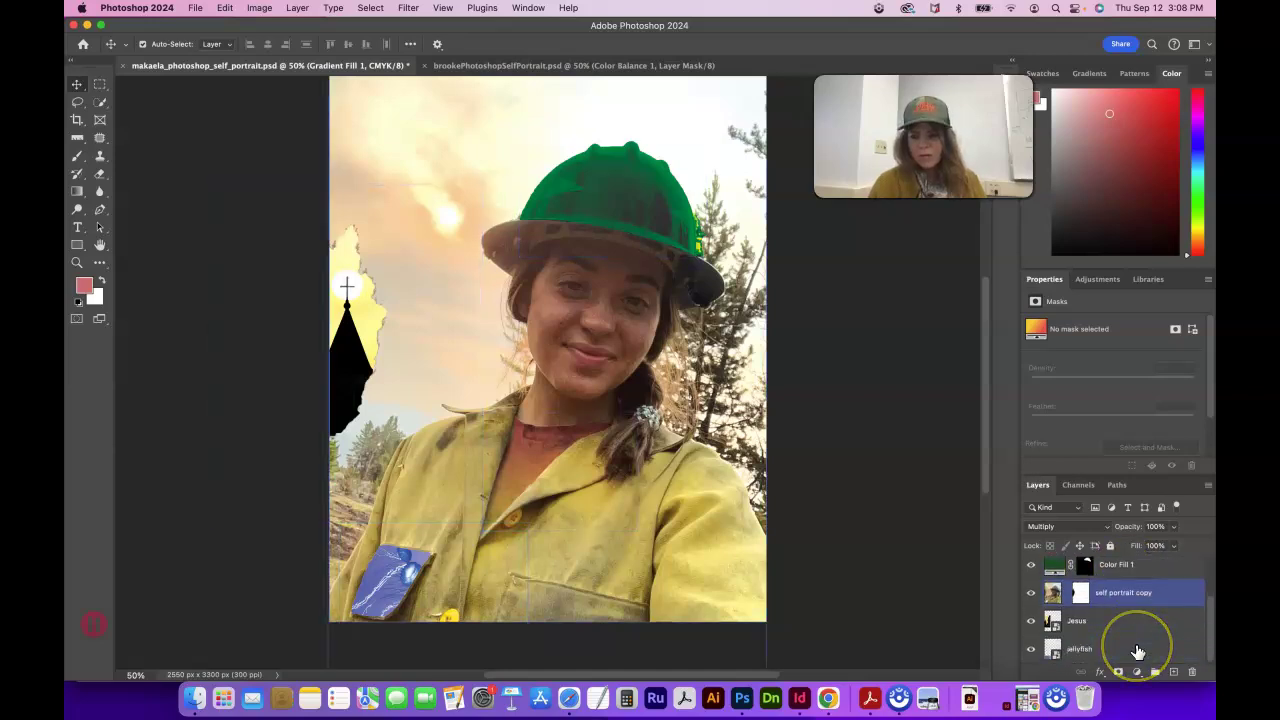
{"action": "left_click", "coordinate": [1137, 650]}
{"action": "left_click", "coordinate": [1110, 593]}
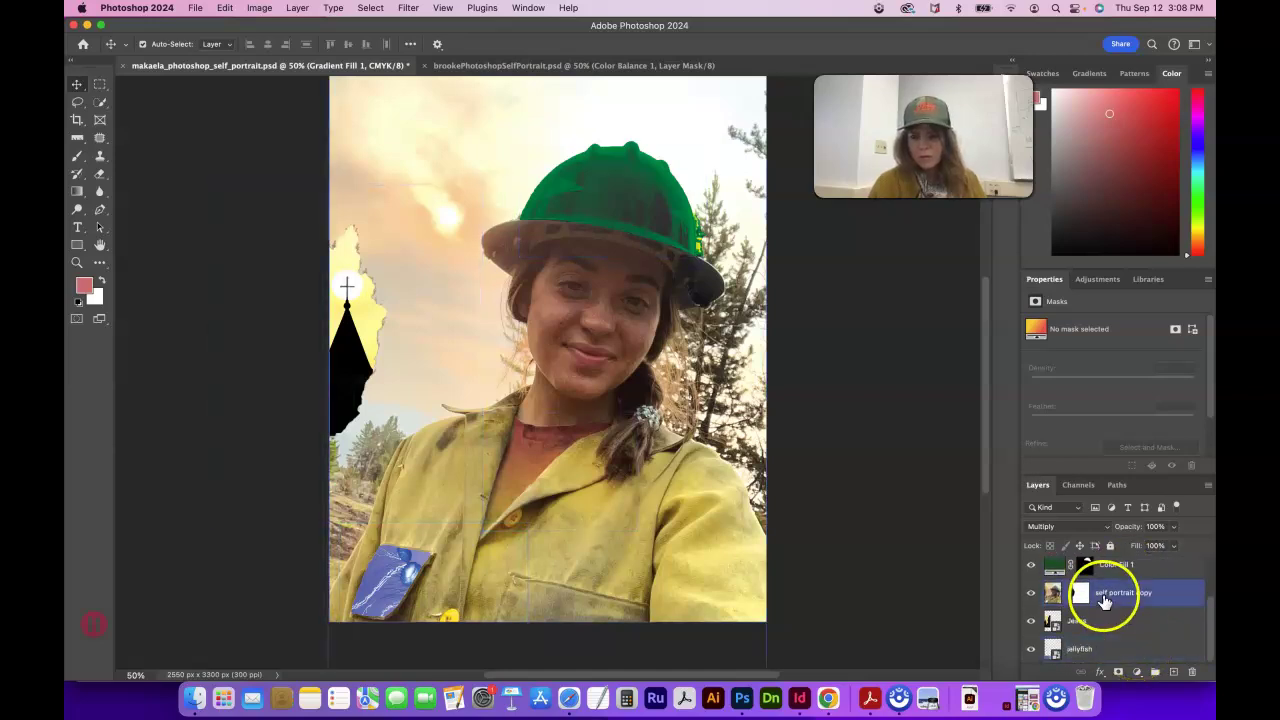
{"action": "left_click", "coordinate": [1031, 597]}
{"action": "left_click", "coordinate": [1031, 597]}
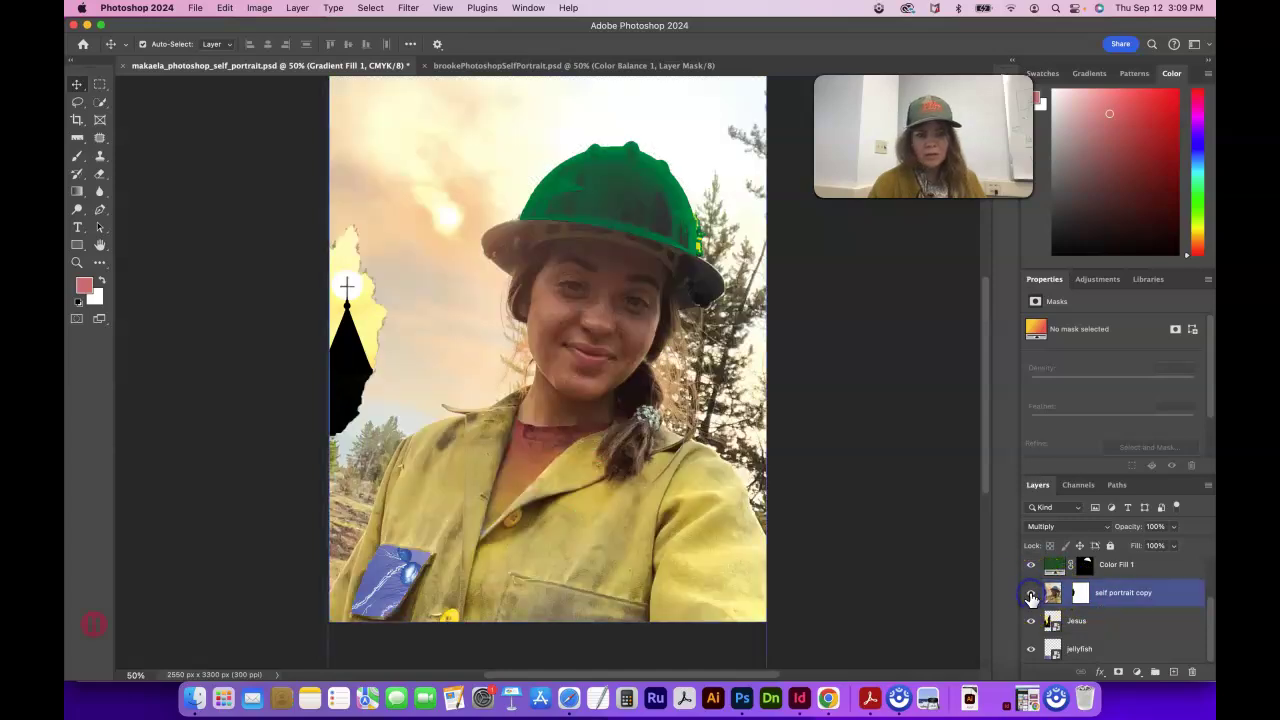
Deselect the Jesus layer and bring up the File menu
{"action": "left_click", "coordinate": [1108, 621]}
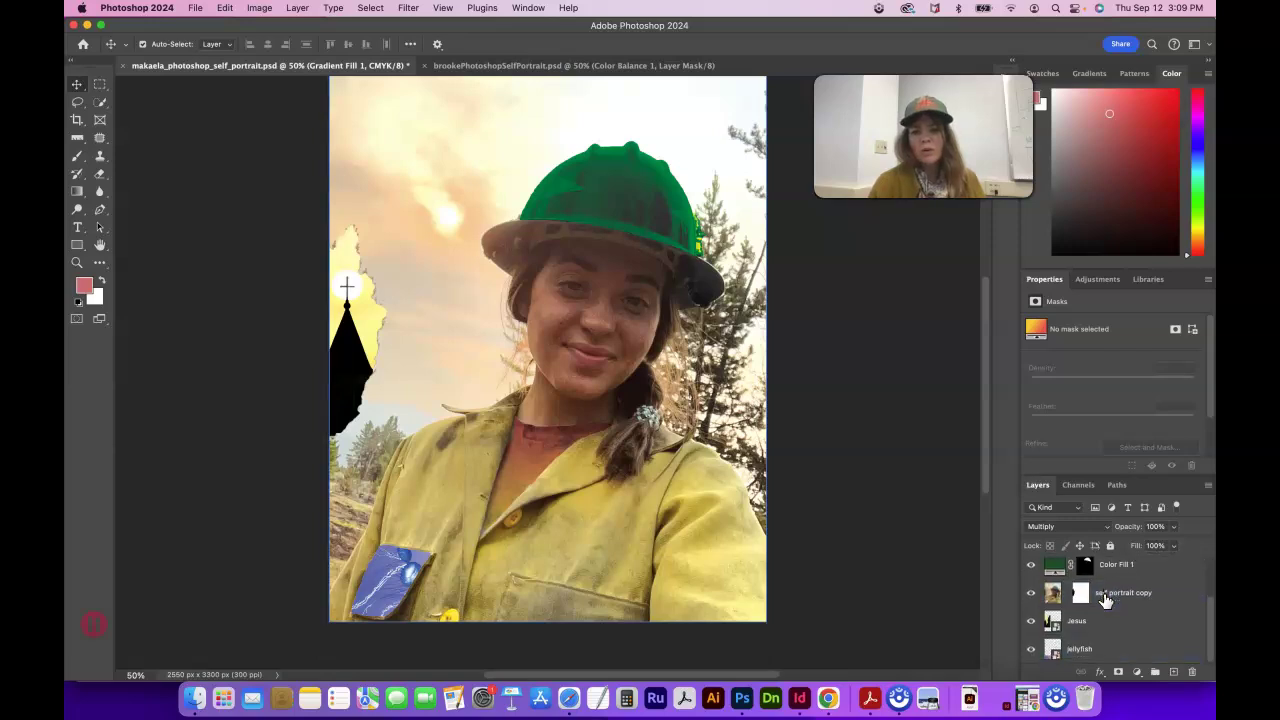
{"action": "left_click", "coordinate": [583, 495]}
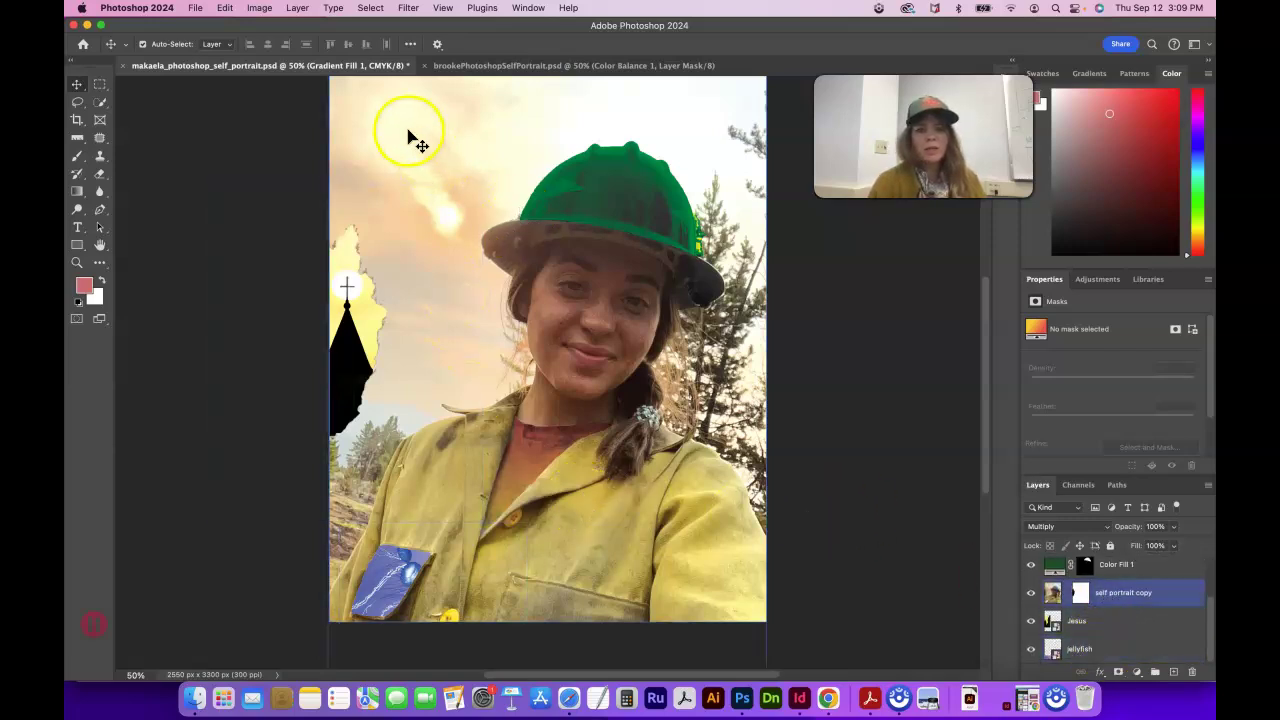
{"action": "left_click", "coordinate": [1162, 624]}
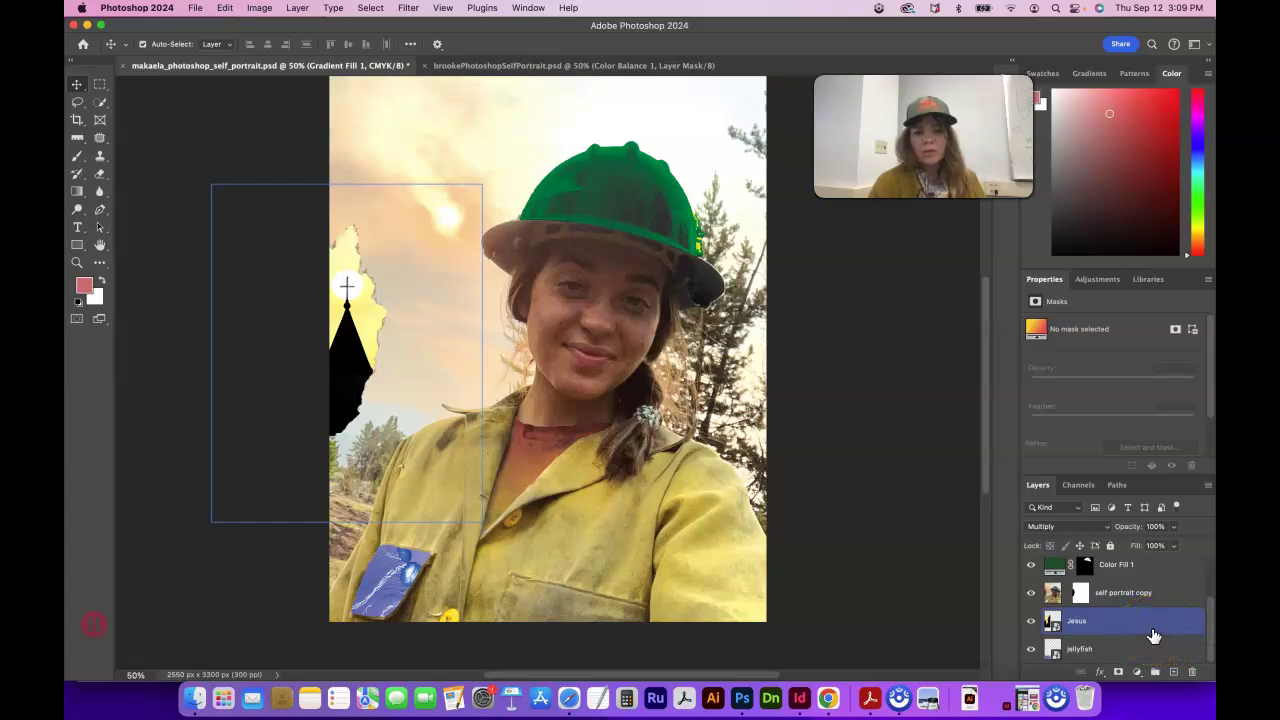
{"action": "left_click", "coordinate": [1147, 626]}
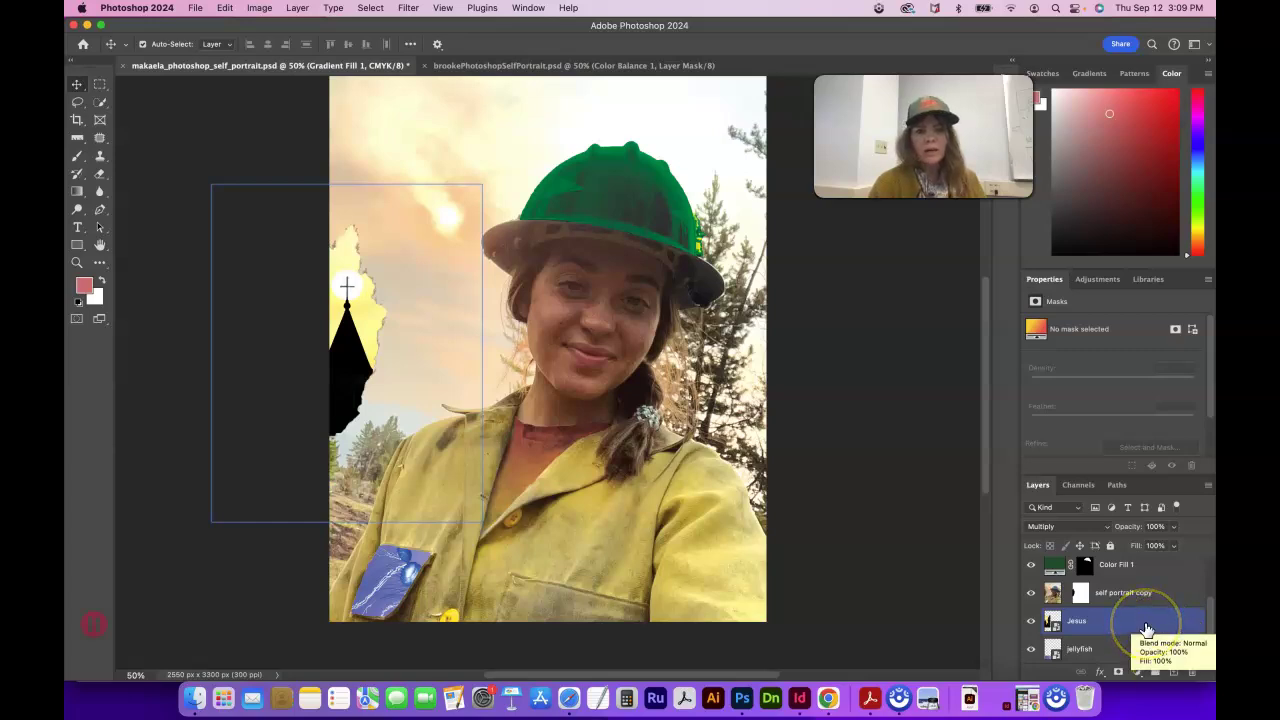
{"action": "left_click", "coordinate": [909, 534]}
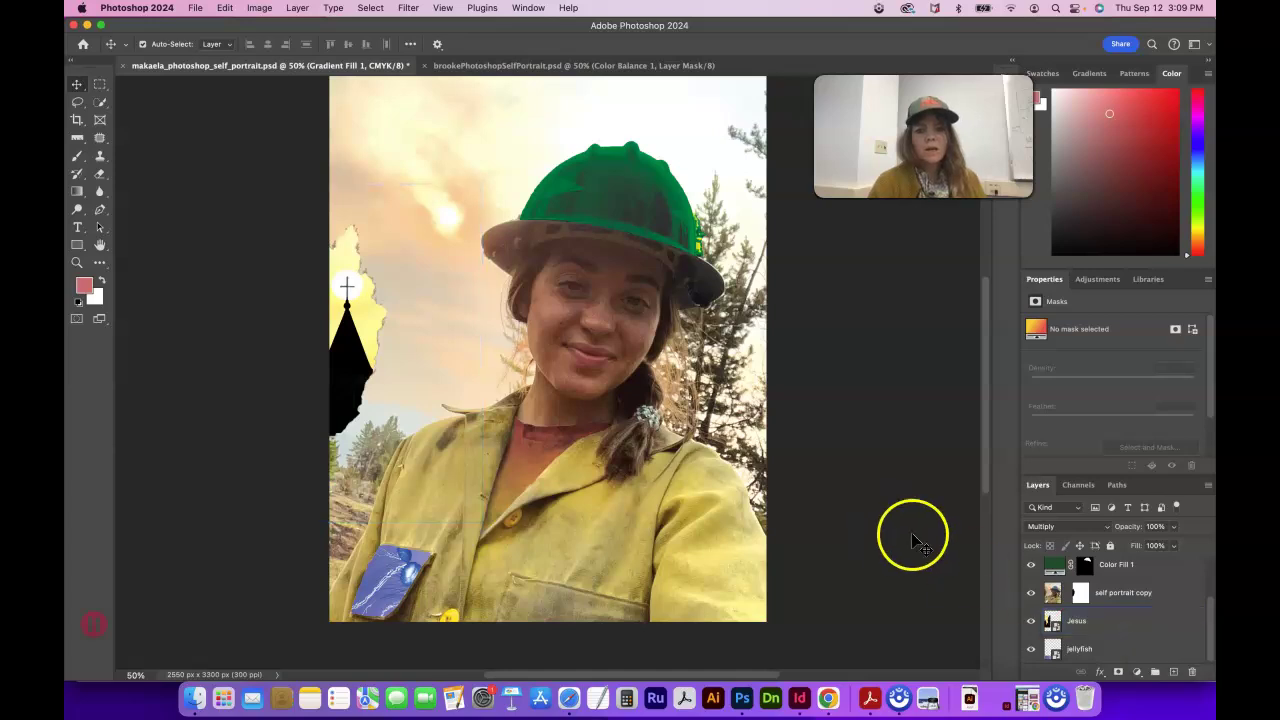
{"action": "left_click", "coordinate": [195, 10]}
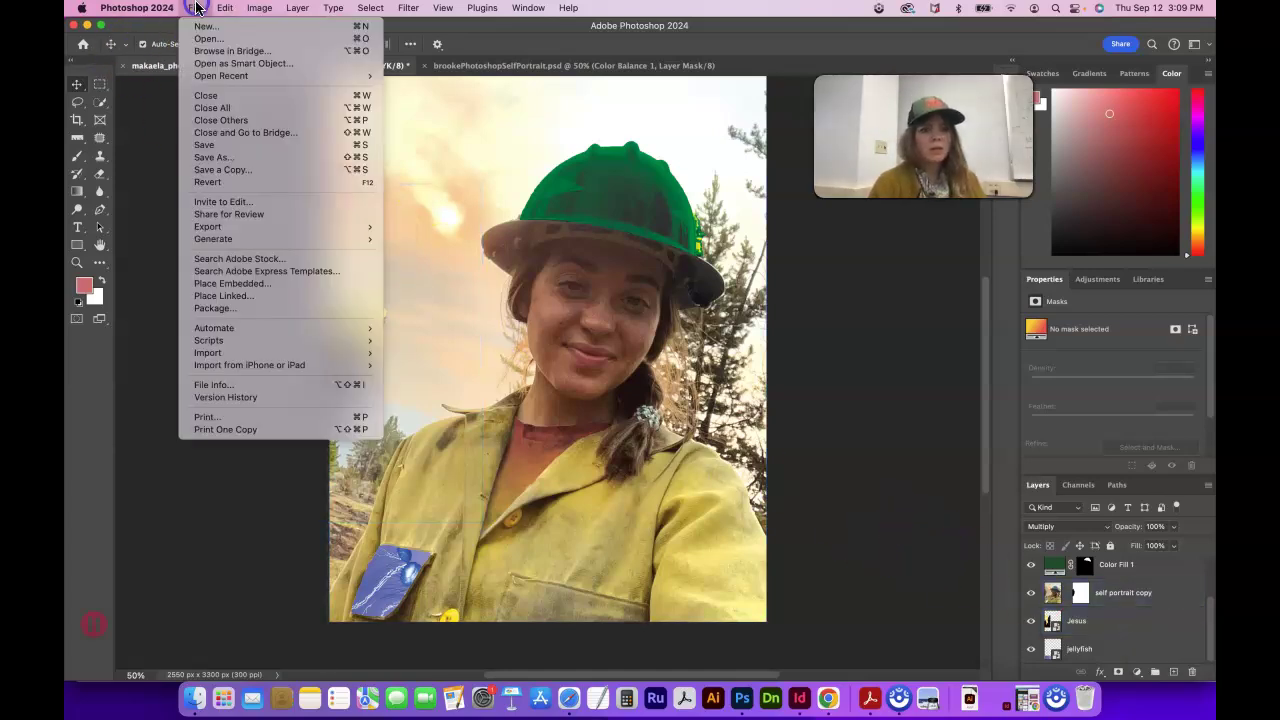
Place Dove.psd from the ANimal Hybrid Project folder as an embedded layer
{"action": "left_click", "coordinate": [264, 287]}
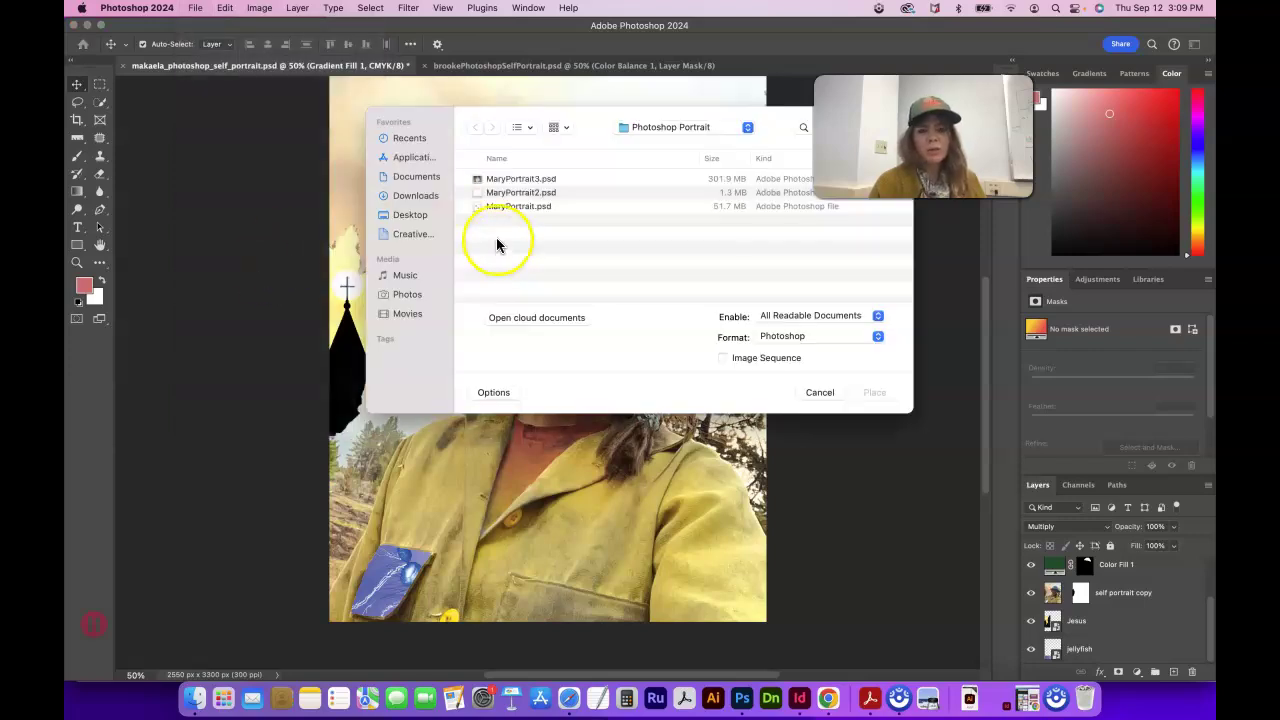
{"action": "left_click", "coordinate": [410, 204]}
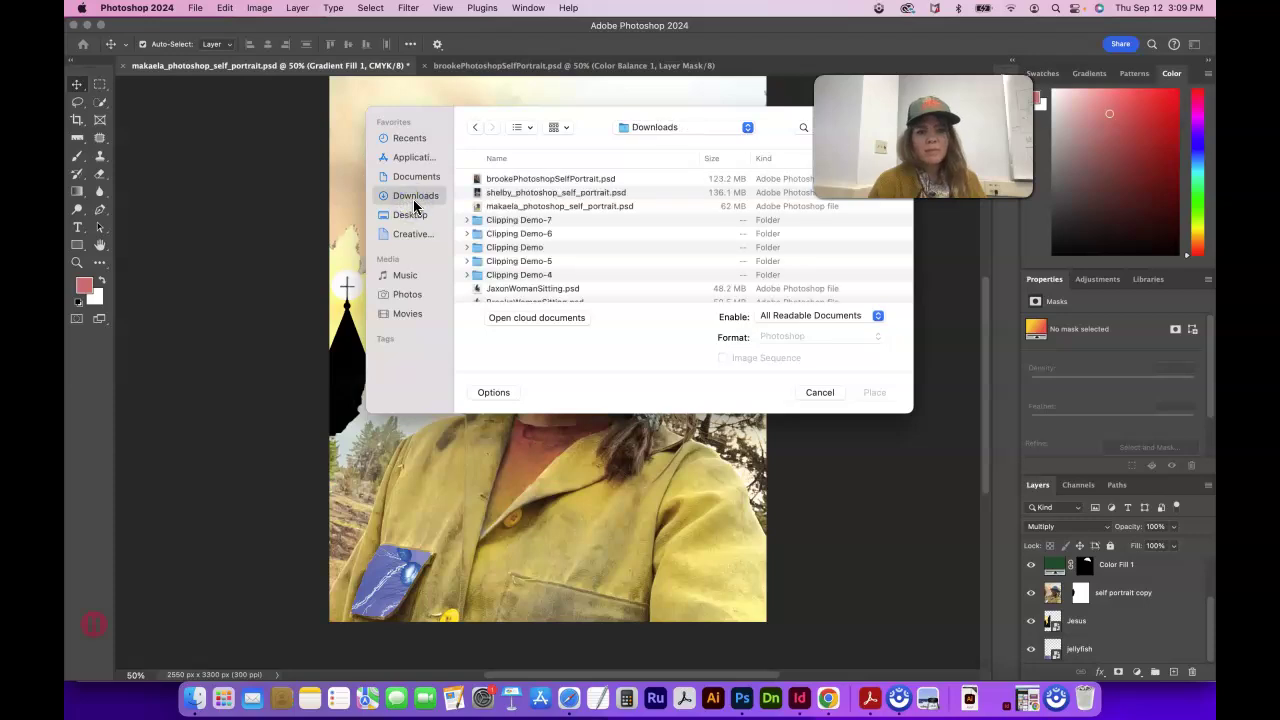
{"action": "left_click", "coordinate": [684, 130]}
{"action": "left_click", "coordinate": [686, 227]}
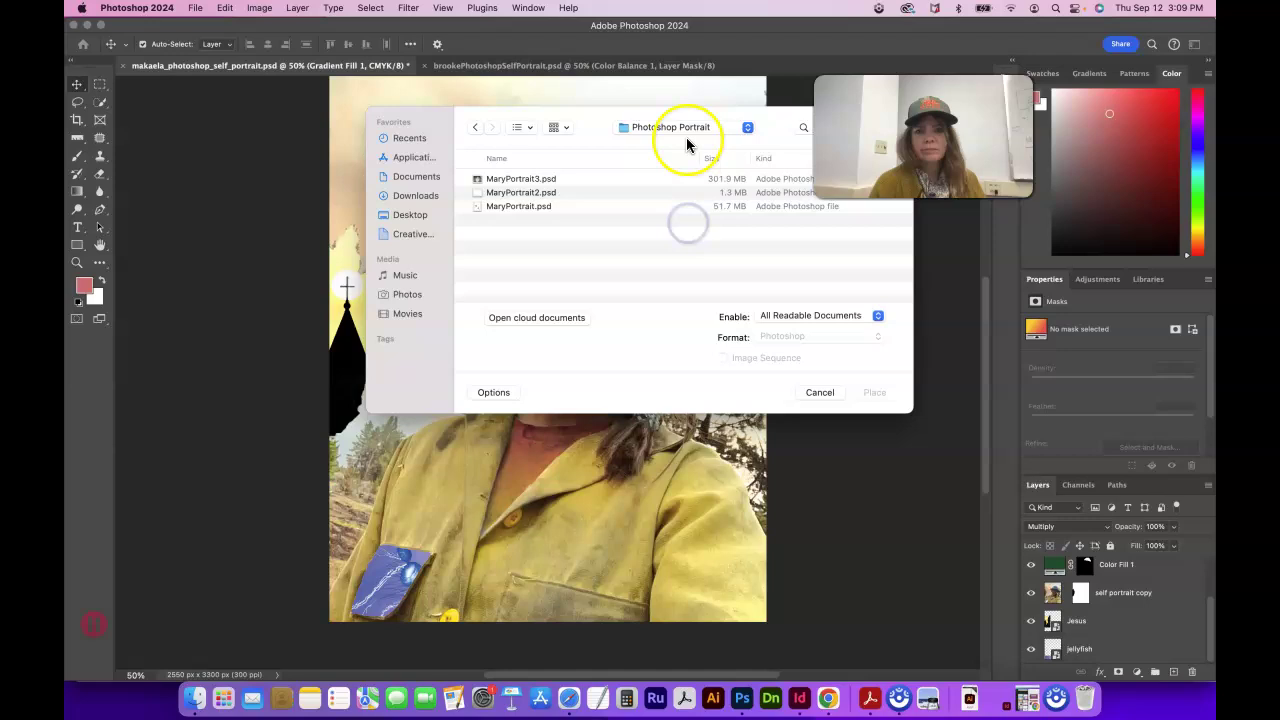
{"action": "left_click", "coordinate": [686, 130]}
{"action": "left_click", "coordinate": [692, 270]}
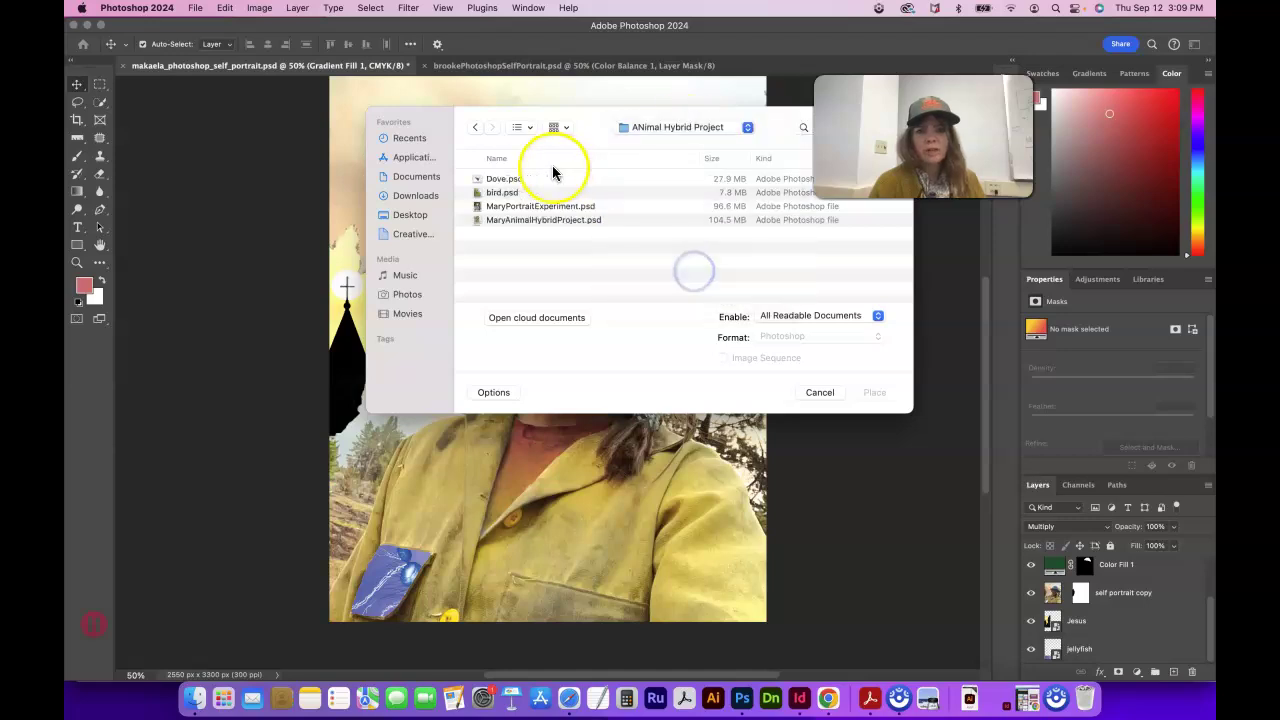
{"action": "left_click", "coordinate": [505, 178]}
{"action": "left_click", "coordinate": [873, 393]}
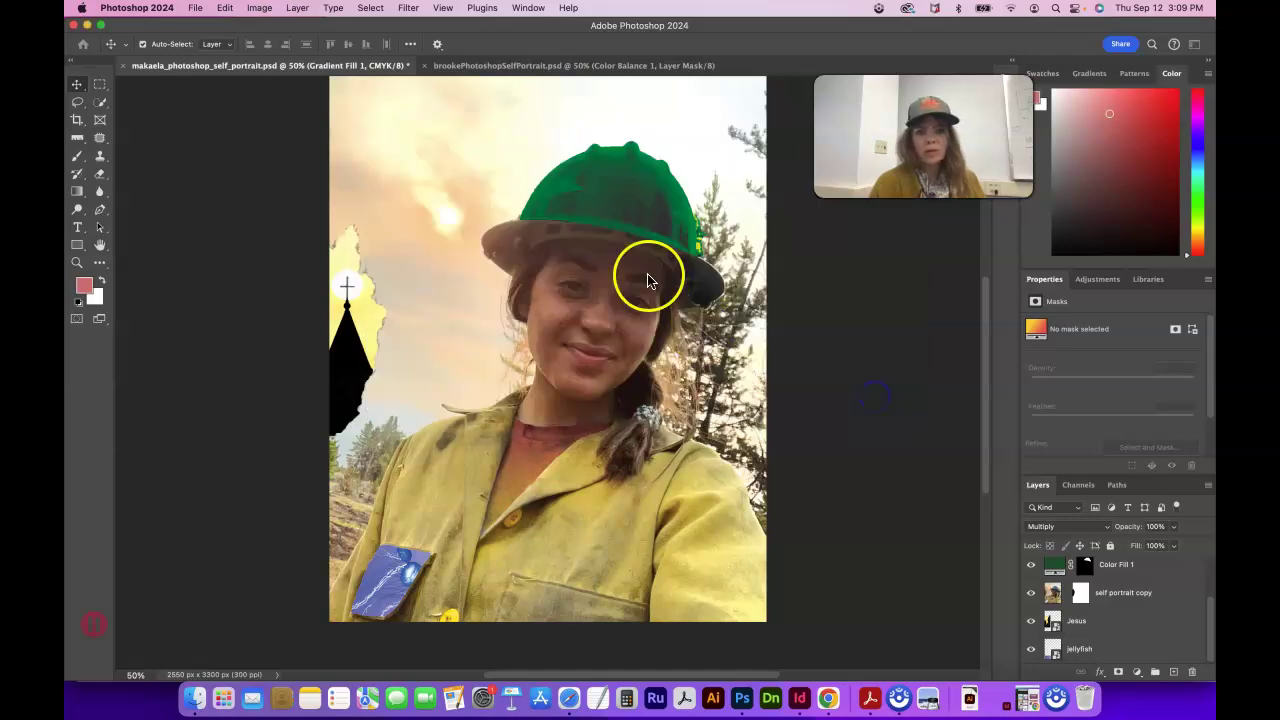
Move the placed dove up-left and shrink it toward the top of the canvas
{"action": "left_click", "coordinate": [564, 356]}
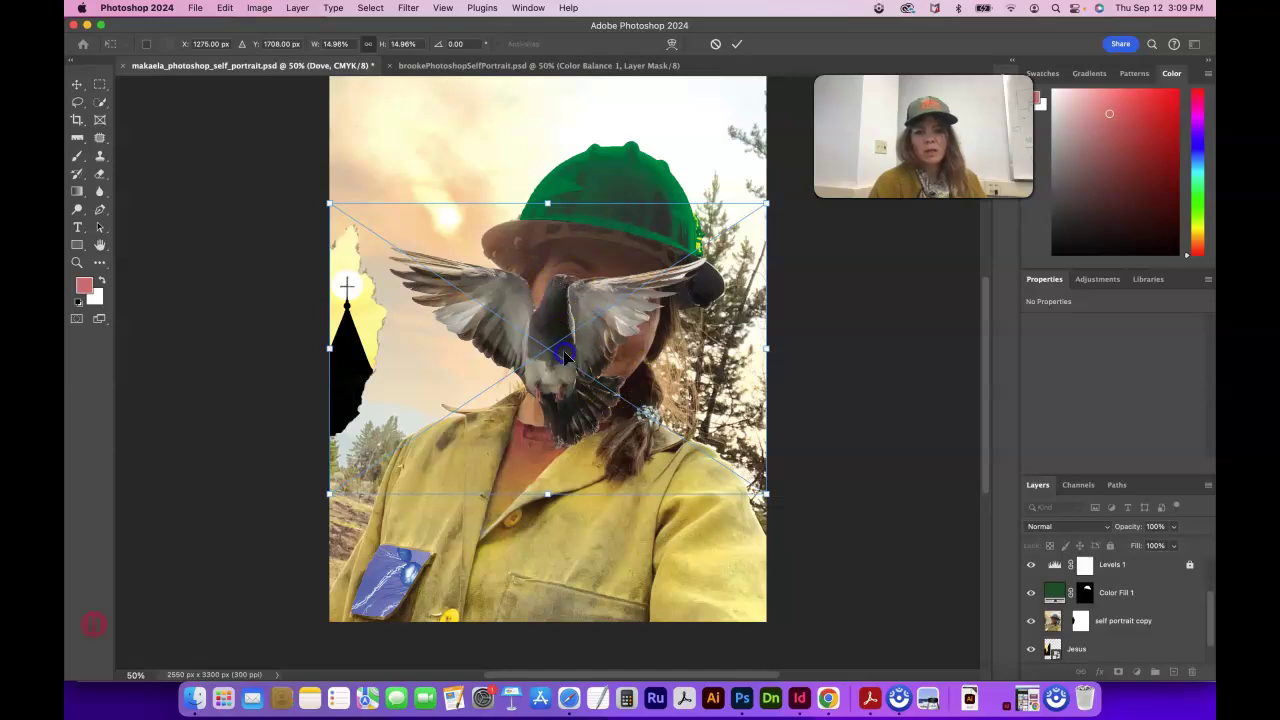
{"action": "left_click_drag", "start_coordinate": [591, 413], "coordinate": [570, 330]}
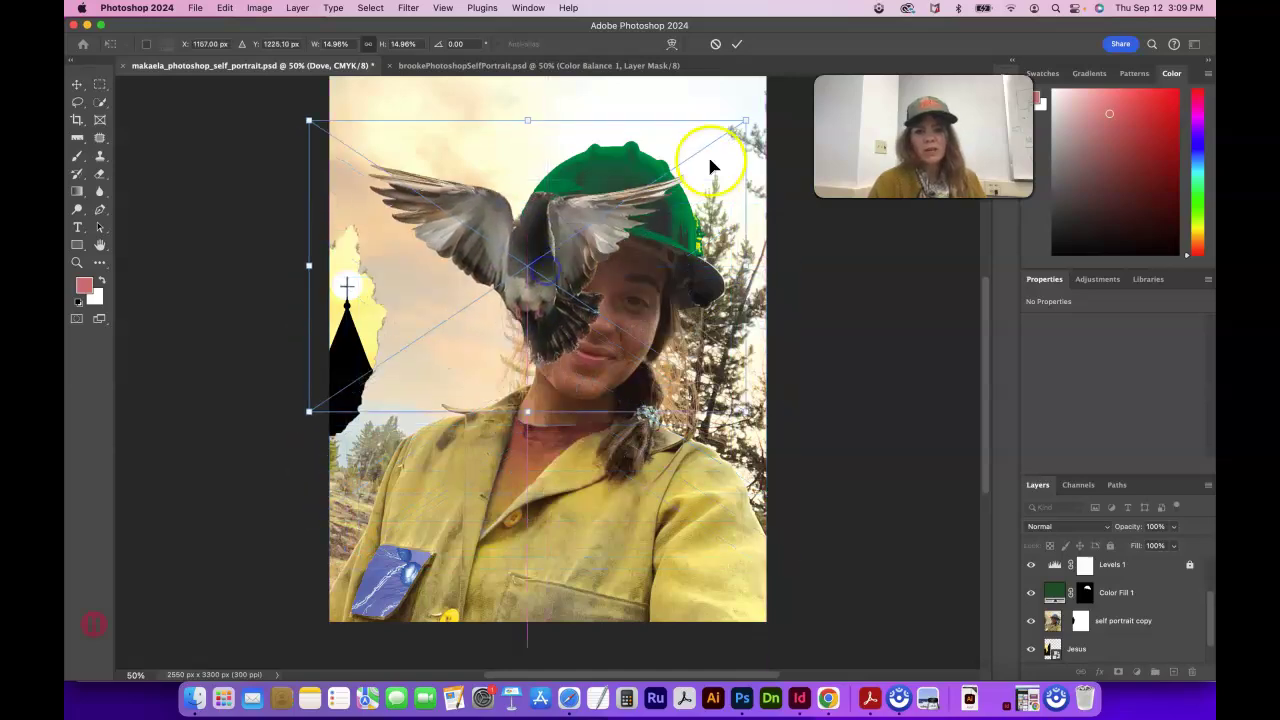
{"action": "left_click_drag", "start_coordinate": [745, 121], "coordinate": [600, 243]}
{"action": "left_click_drag", "start_coordinate": [464, 300], "coordinate": [459, 165]}
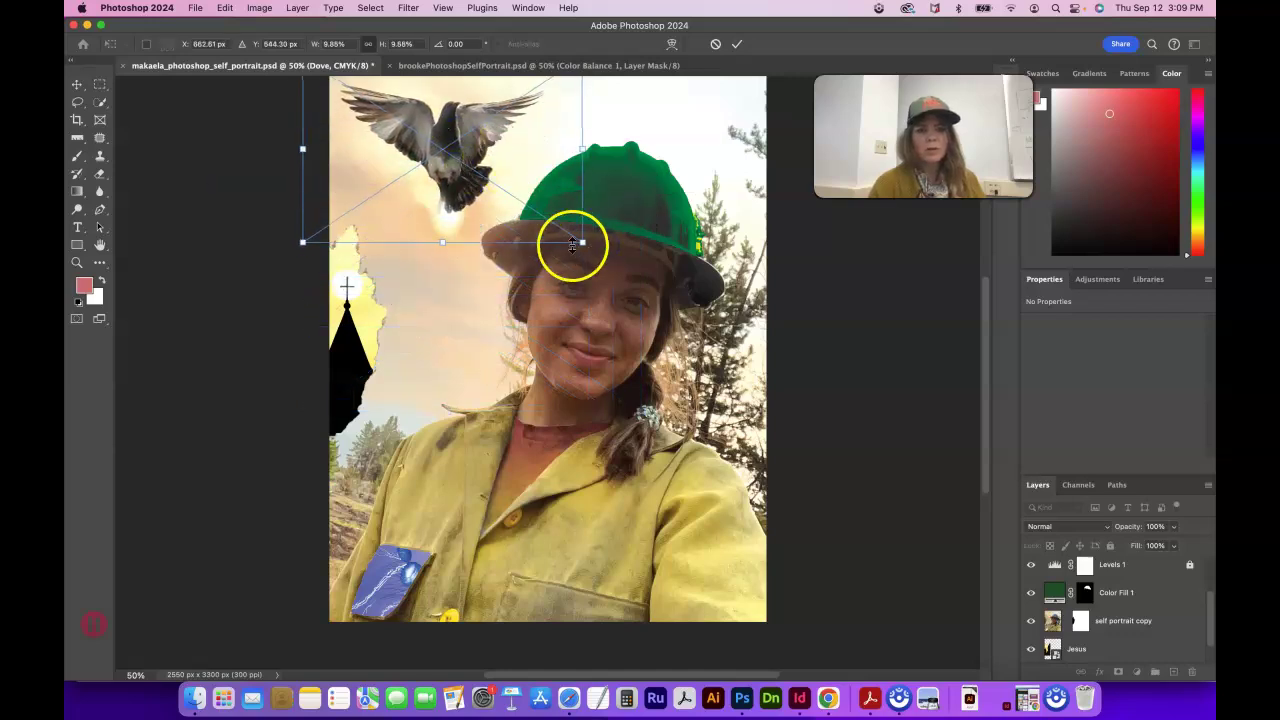
Rotate the dove about 28°, shrink it slightly beside the hat, and switch to Safari
{"action": "left_click_drag", "start_coordinate": [591, 245], "coordinate": [518, 286]}
{"action": "scroll", "coordinate": [517, 285], "scroll_direction": "up", "scroll_amount": 2}
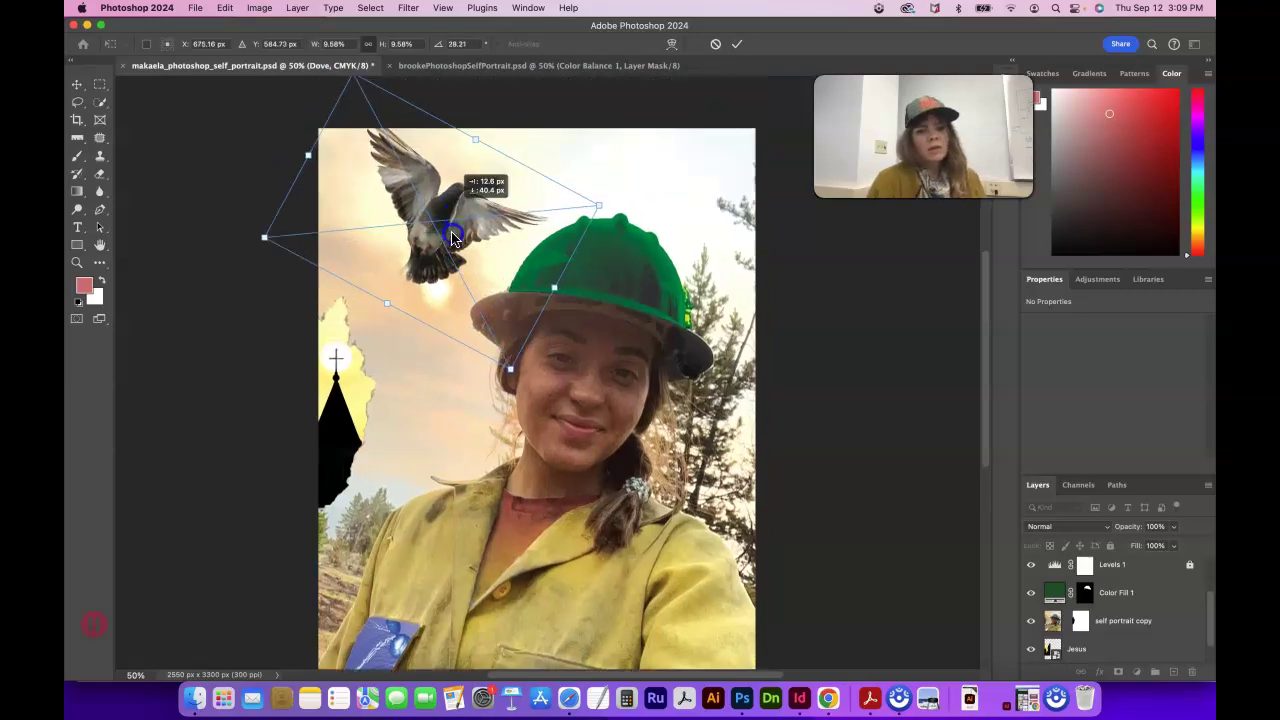
{"action": "left_click_drag", "start_coordinate": [451, 237], "coordinate": [444, 232]}
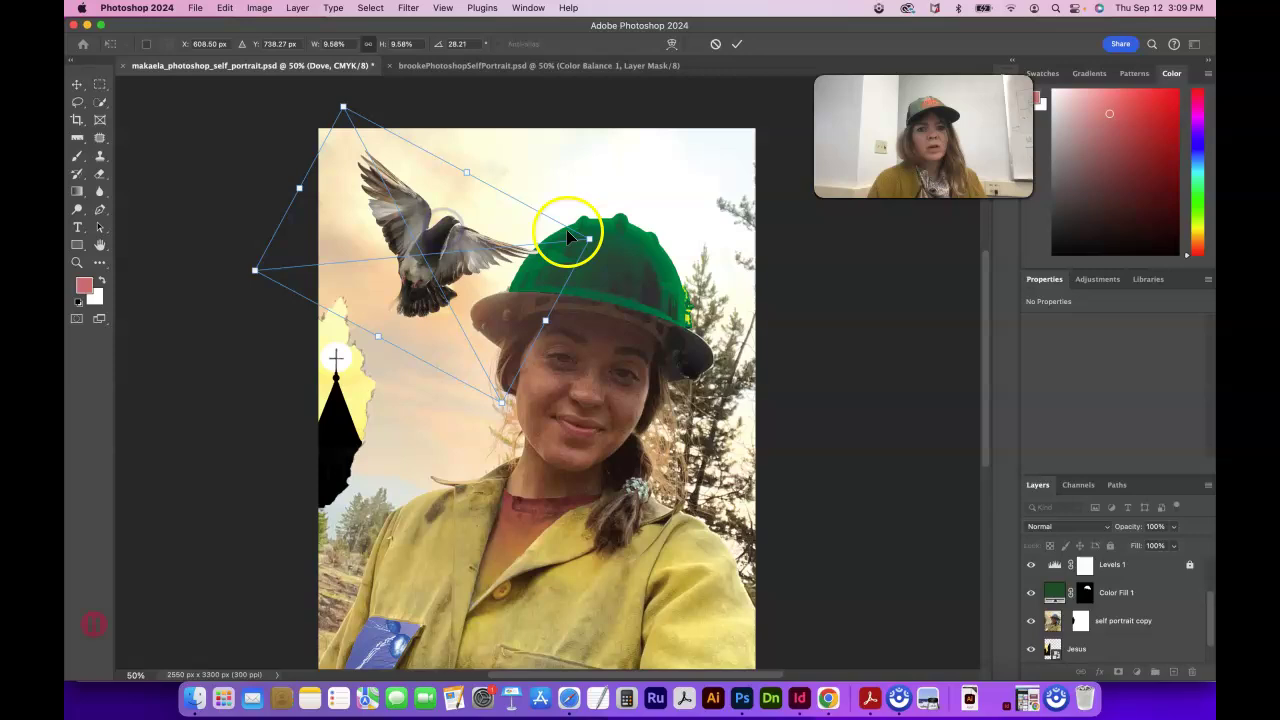
{"action": "left_click_drag", "start_coordinate": [593, 240], "coordinate": [548, 242]}
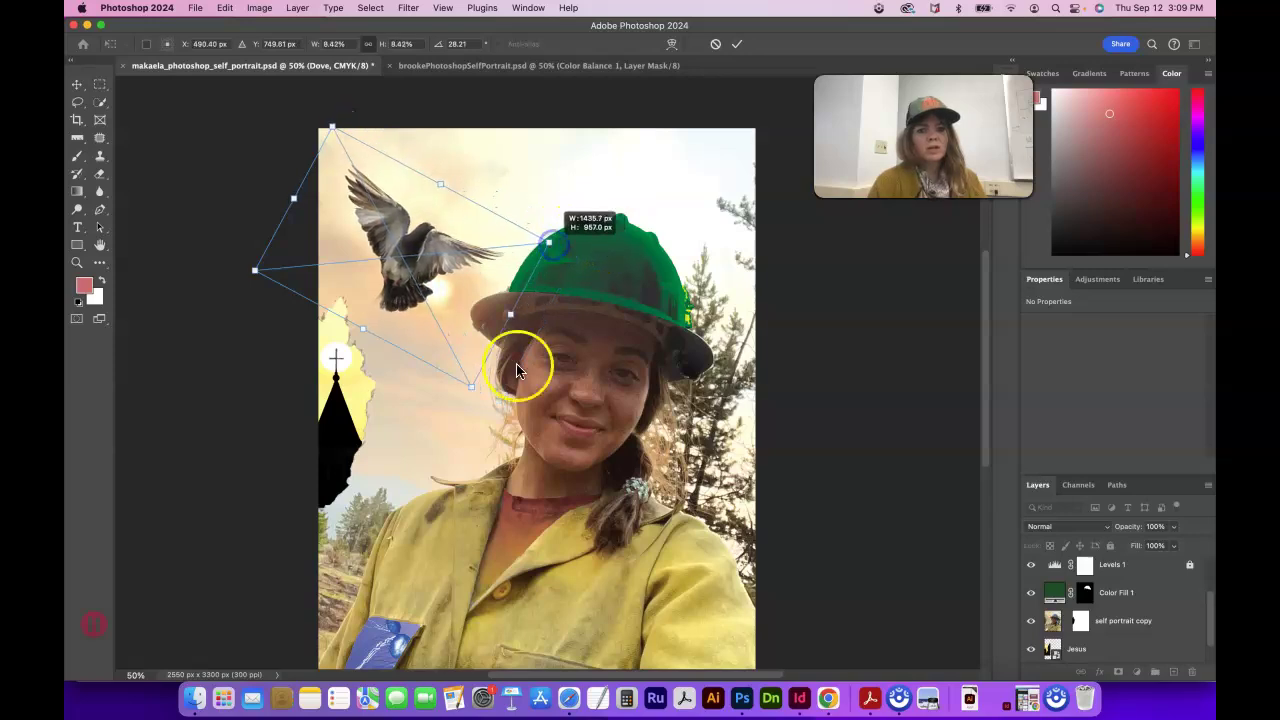
{"action": "left_click", "coordinate": [568, 698]}
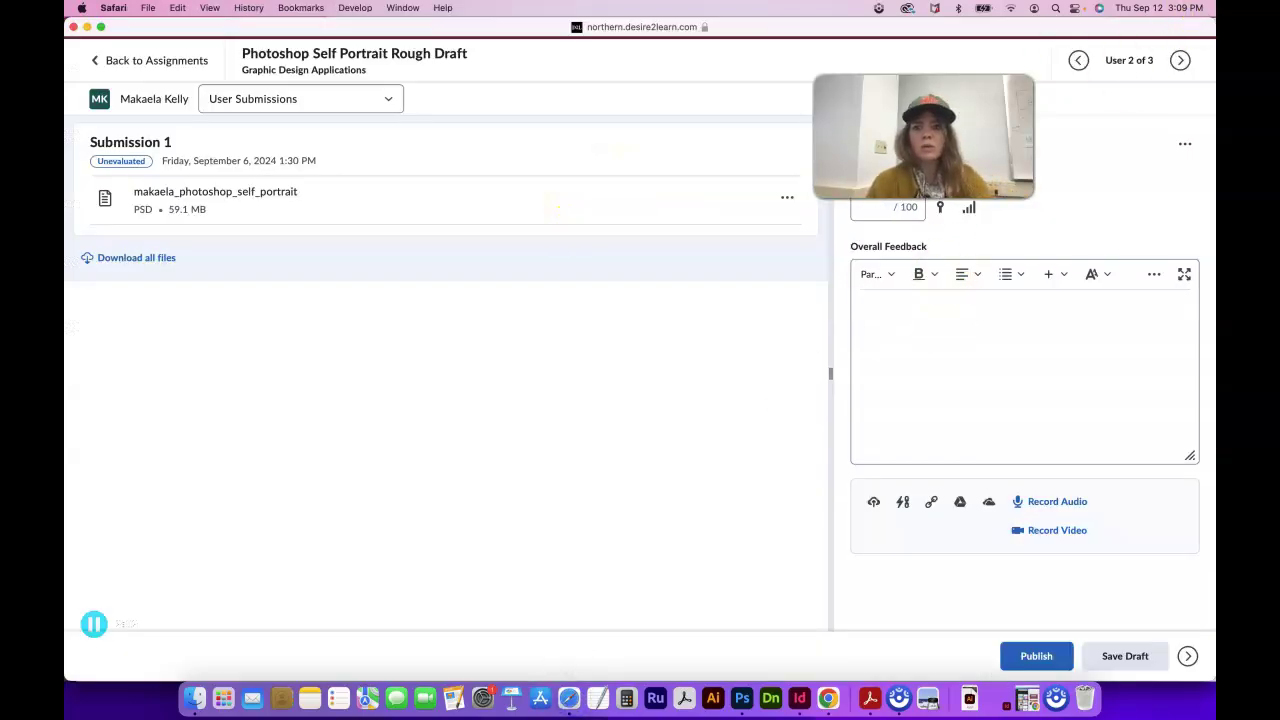
In a new tab, go to Pexels and search for 'dove' photos
{"action": "key", "text": "super+m"}
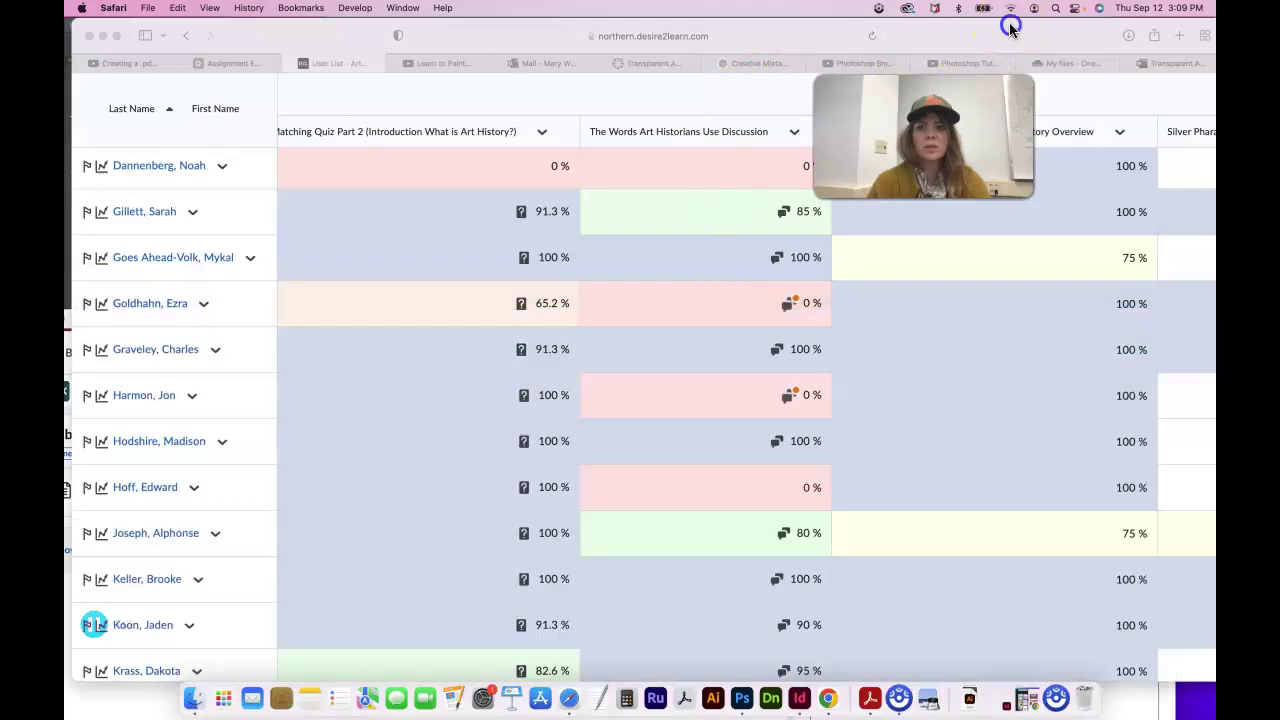
{"action": "left_click", "coordinate": [1181, 36]}
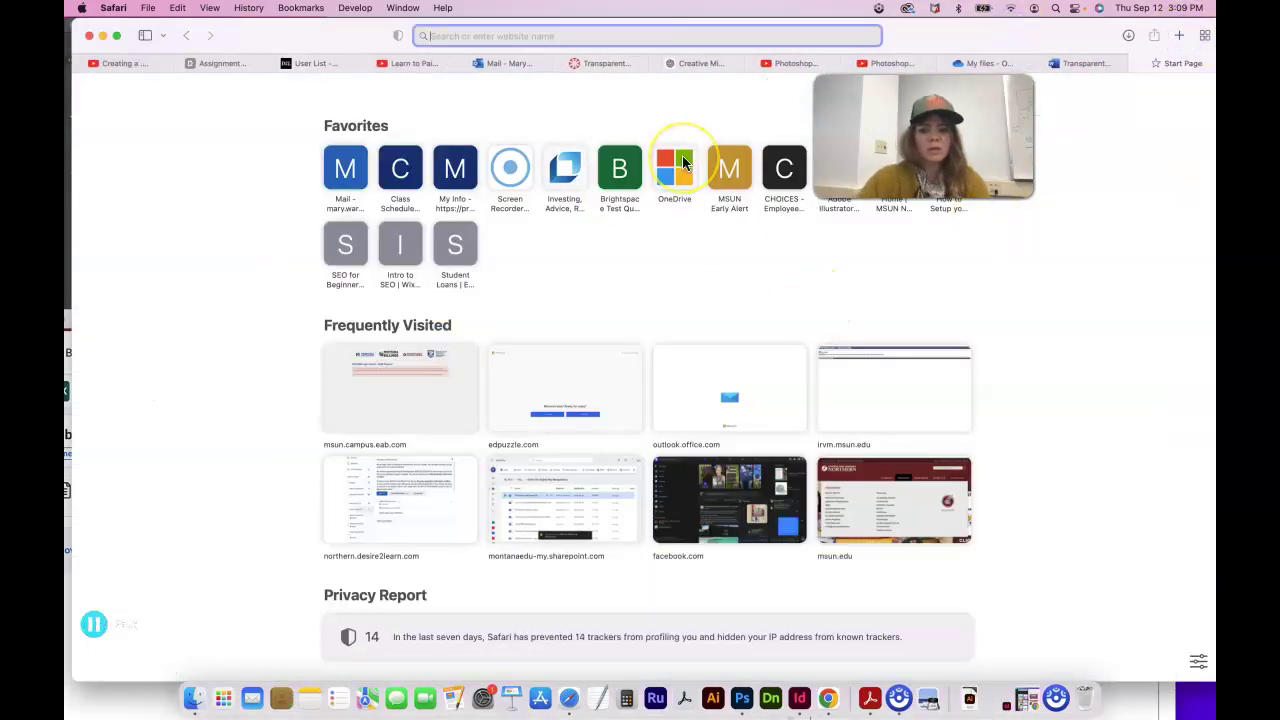
{"action": "type", "text": "pexels"}
{"action": "key", "text": "Return"}
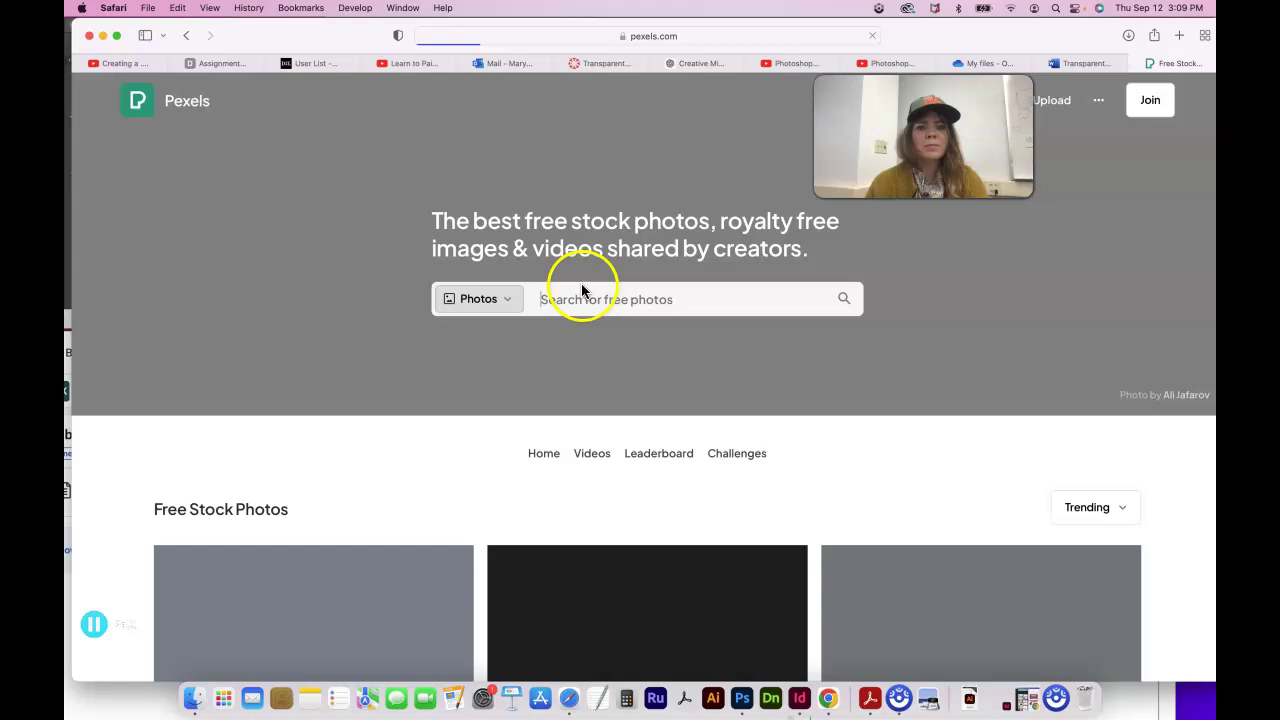
{"action": "left_click", "coordinate": [582, 291]}
{"action": "type", "text": "dove"}
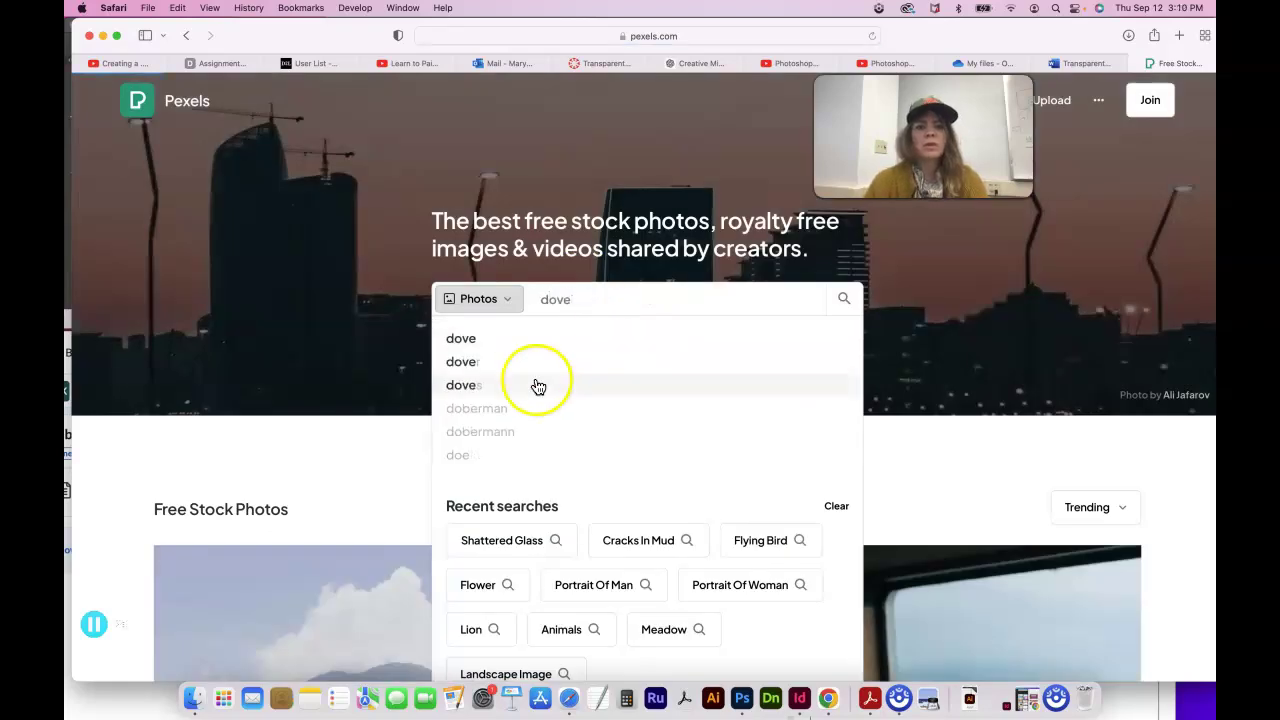
{"action": "key", "text": "Return"}
Refine the Pexels search to 'dove flying'
{"action": "scroll", "coordinate": [684, 449], "scroll_direction": "down", "scroll_amount": 10}
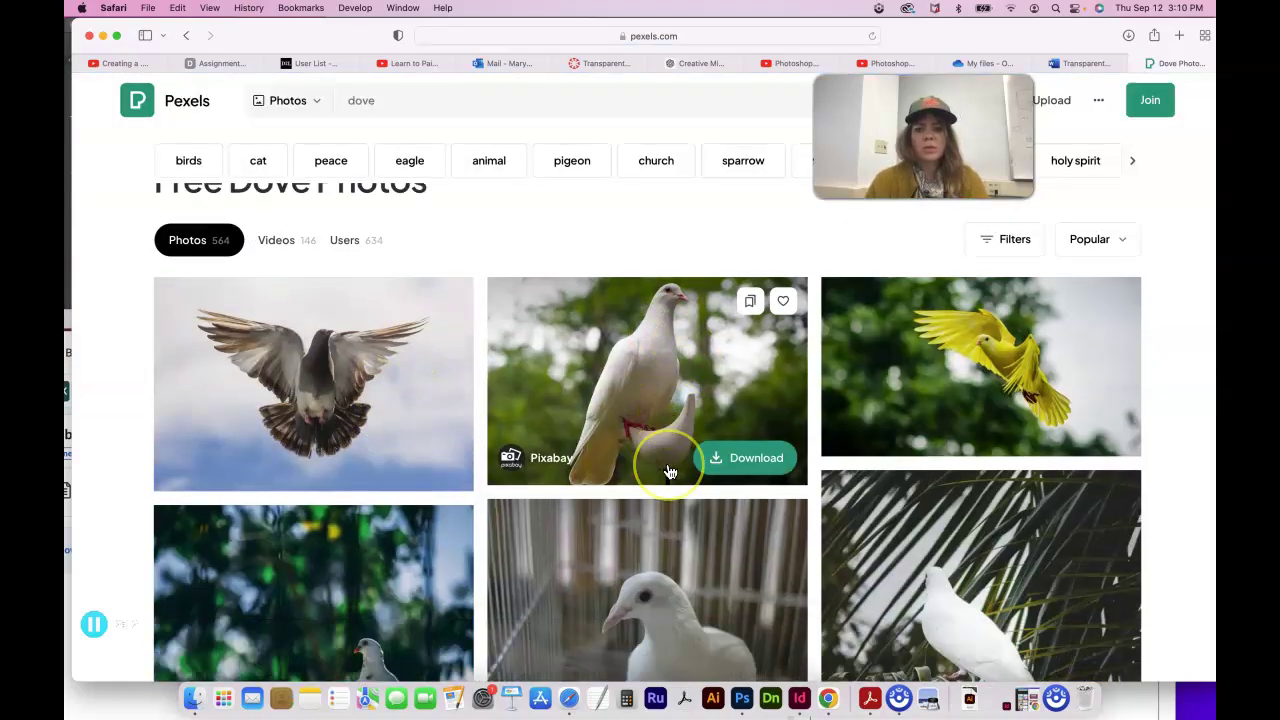
{"action": "scroll", "coordinate": [670, 472], "scroll_direction": "down", "scroll_amount": 5}
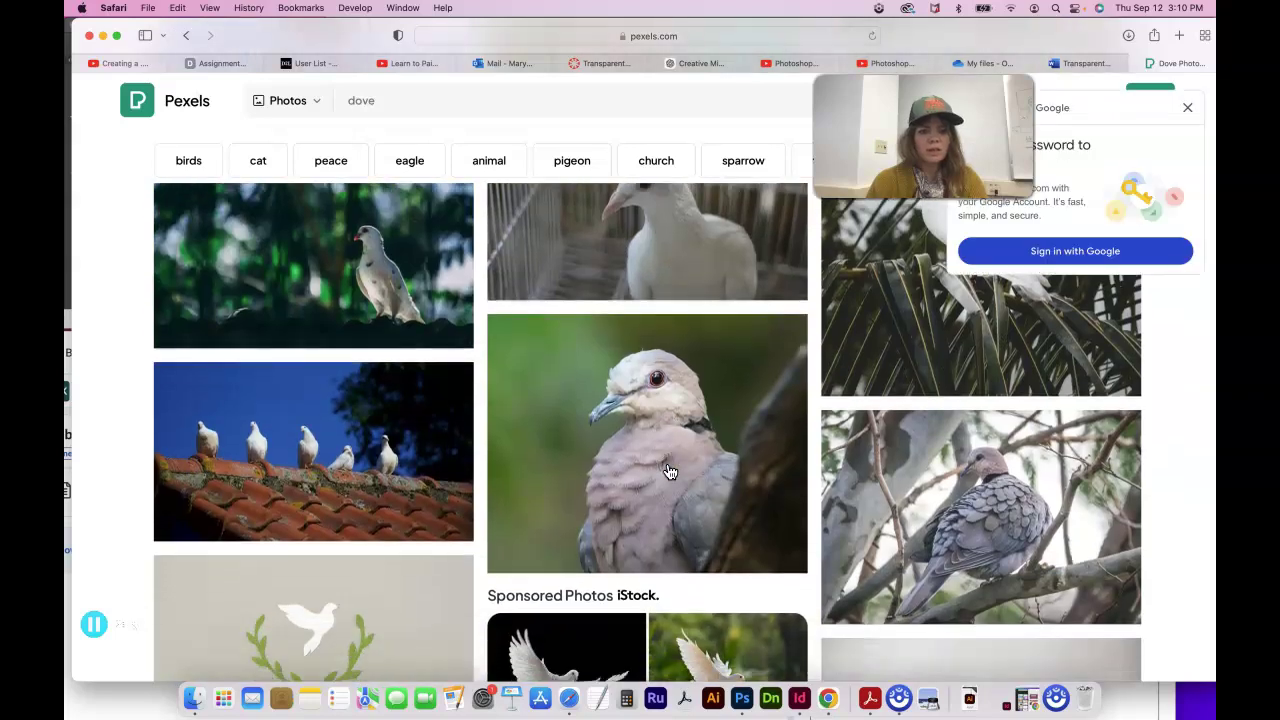
{"action": "scroll", "coordinate": [670, 472], "scroll_direction": "down", "scroll_amount": 5}
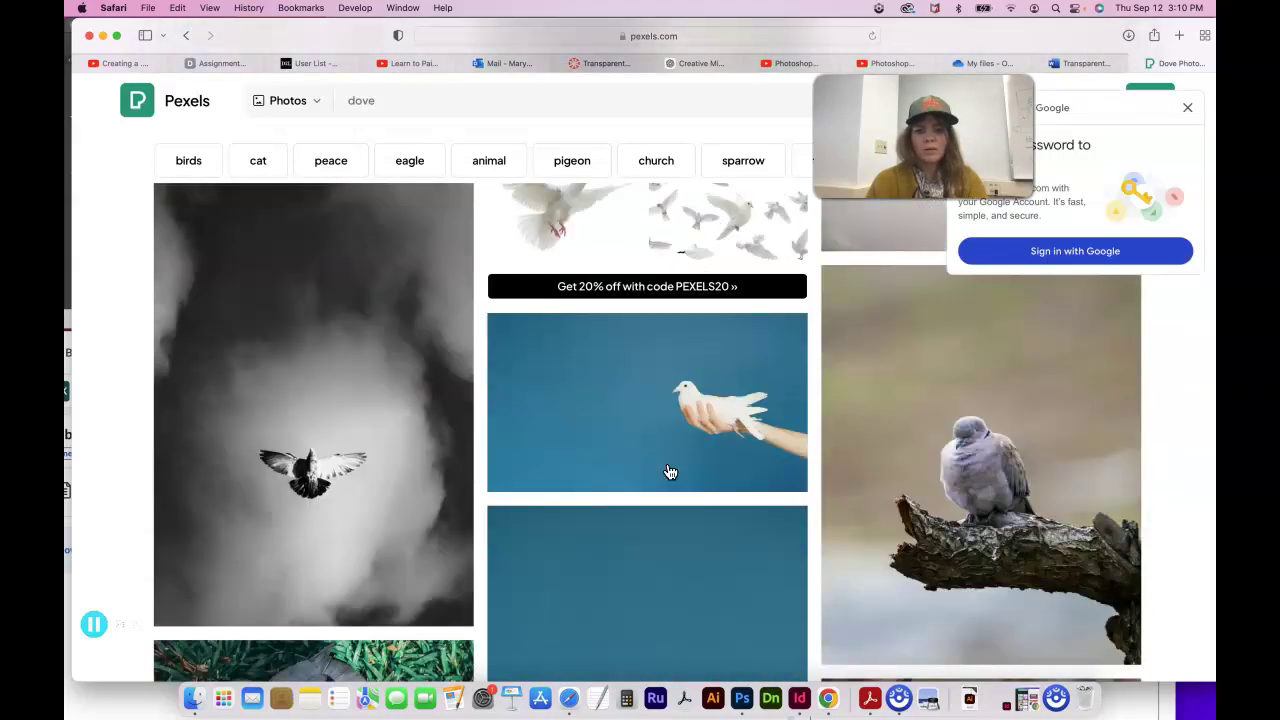
{"action": "left_click", "coordinate": [424, 108]}
{"action": "type", "text": "flying"}
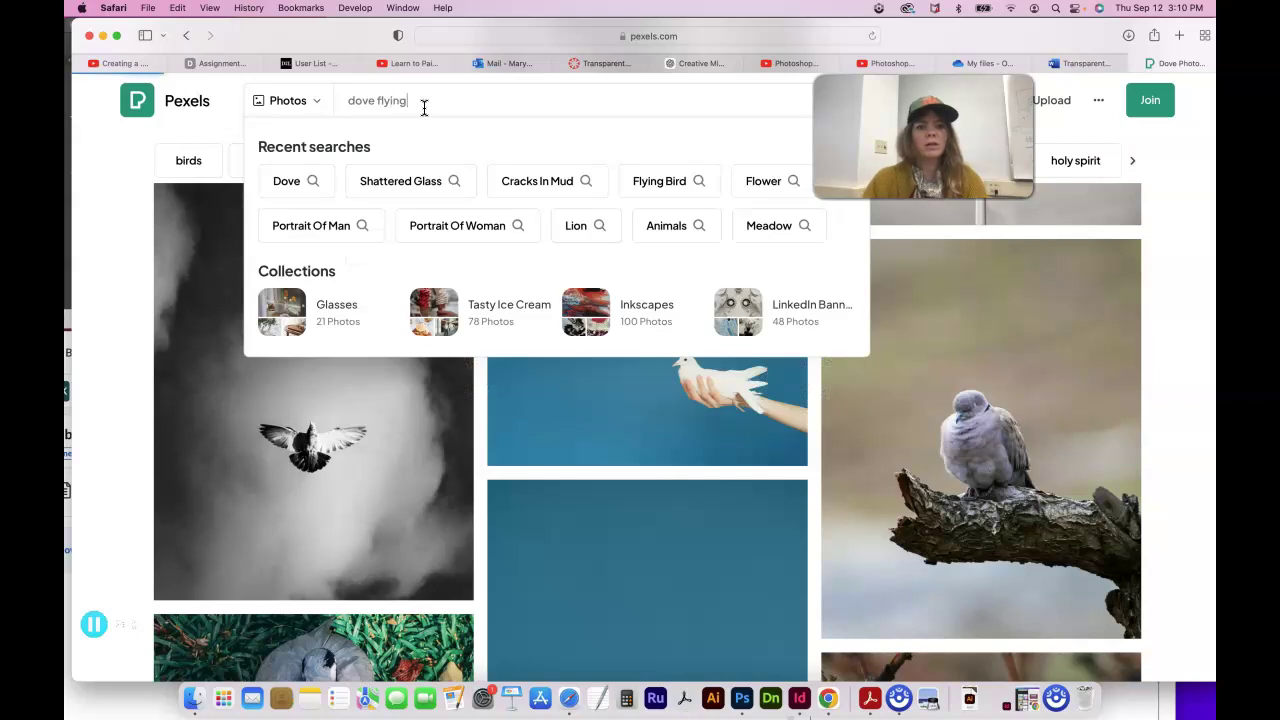
{"action": "key", "text": "Return"}
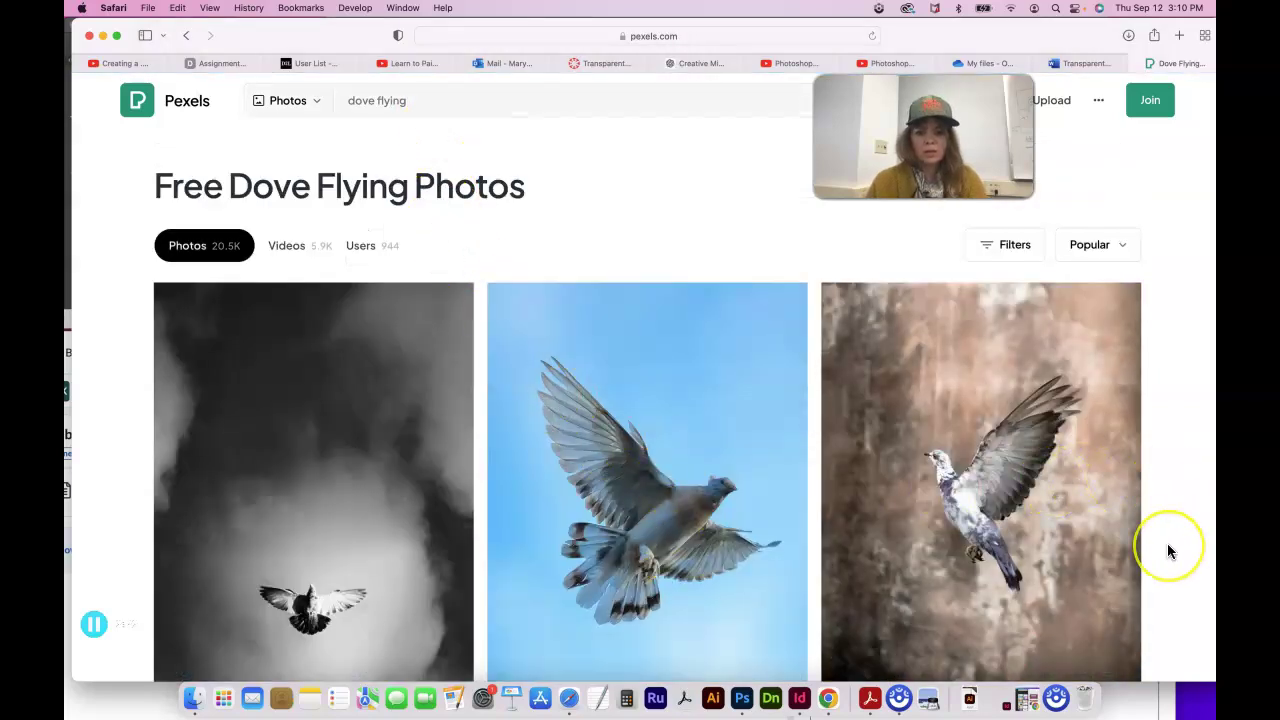
Download the white flying dove photo at original size, then return to Photoshop
{"action": "scroll", "coordinate": [1170, 550], "scroll_direction": "down", "scroll_amount": 10}
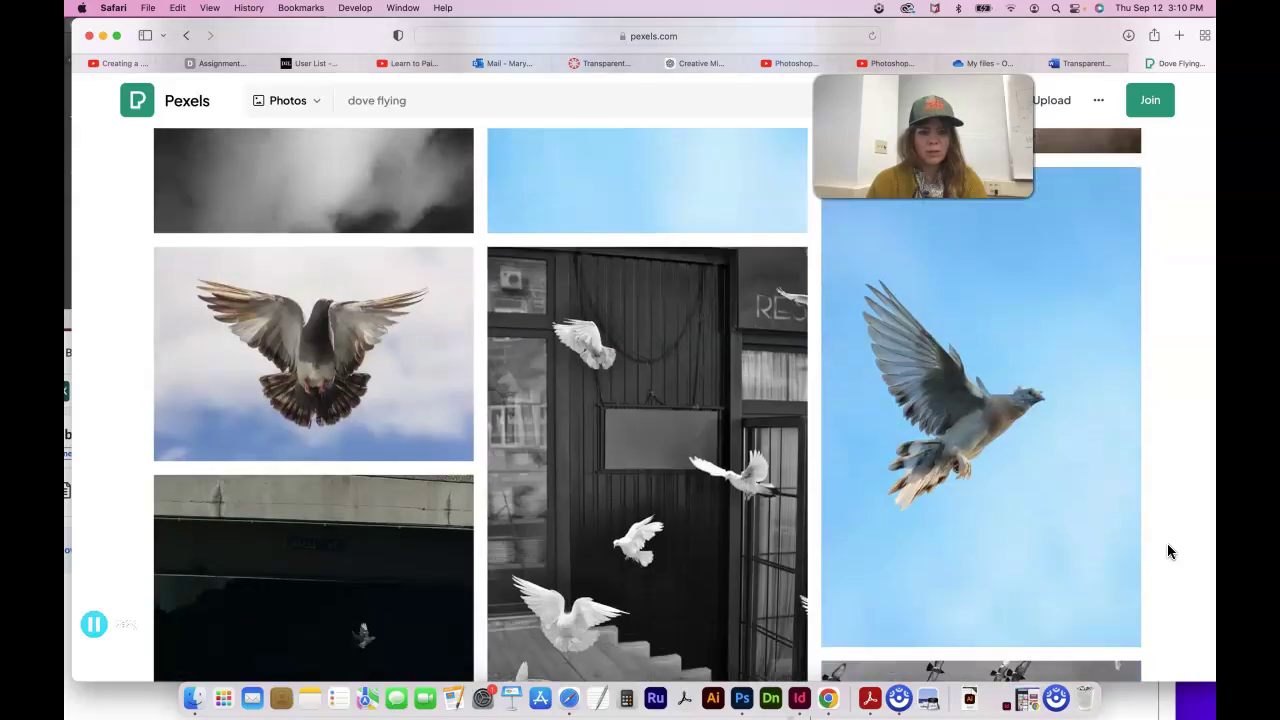
{"action": "scroll", "coordinate": [1167, 543], "scroll_direction": "down", "scroll_amount": 10}
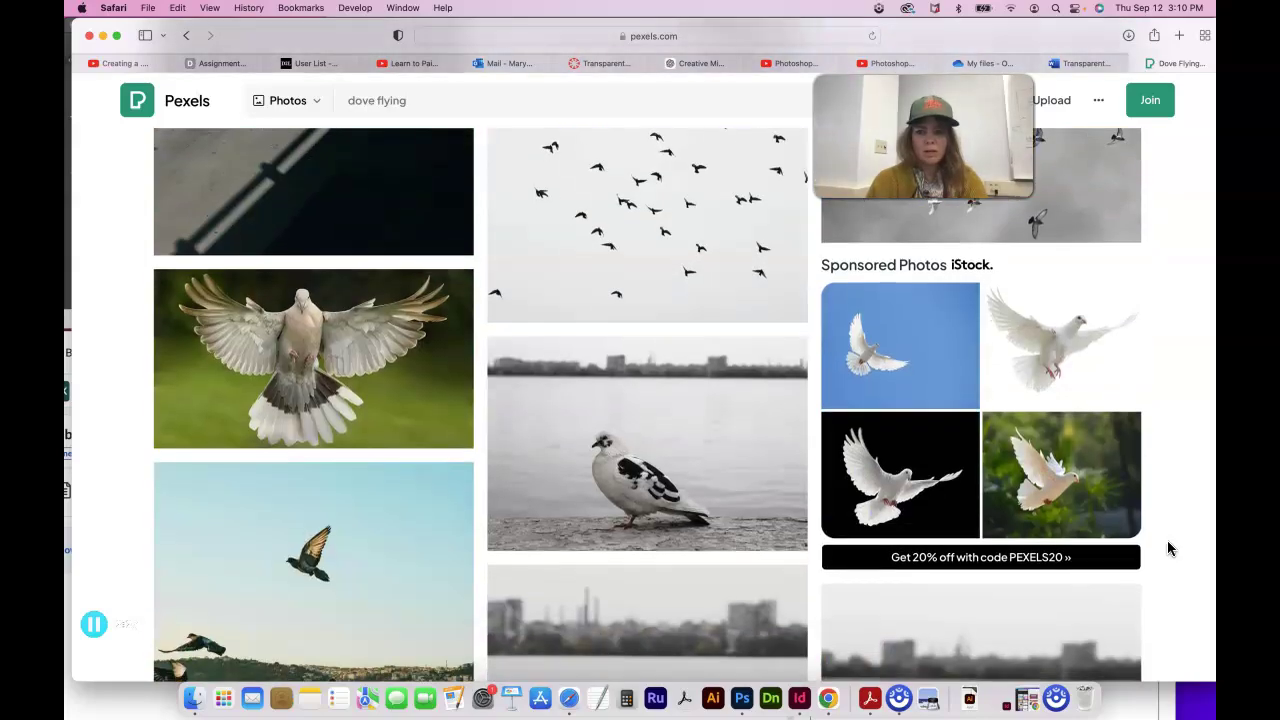
{"action": "scroll", "coordinate": [1170, 548], "scroll_direction": "down", "scroll_amount": 20}
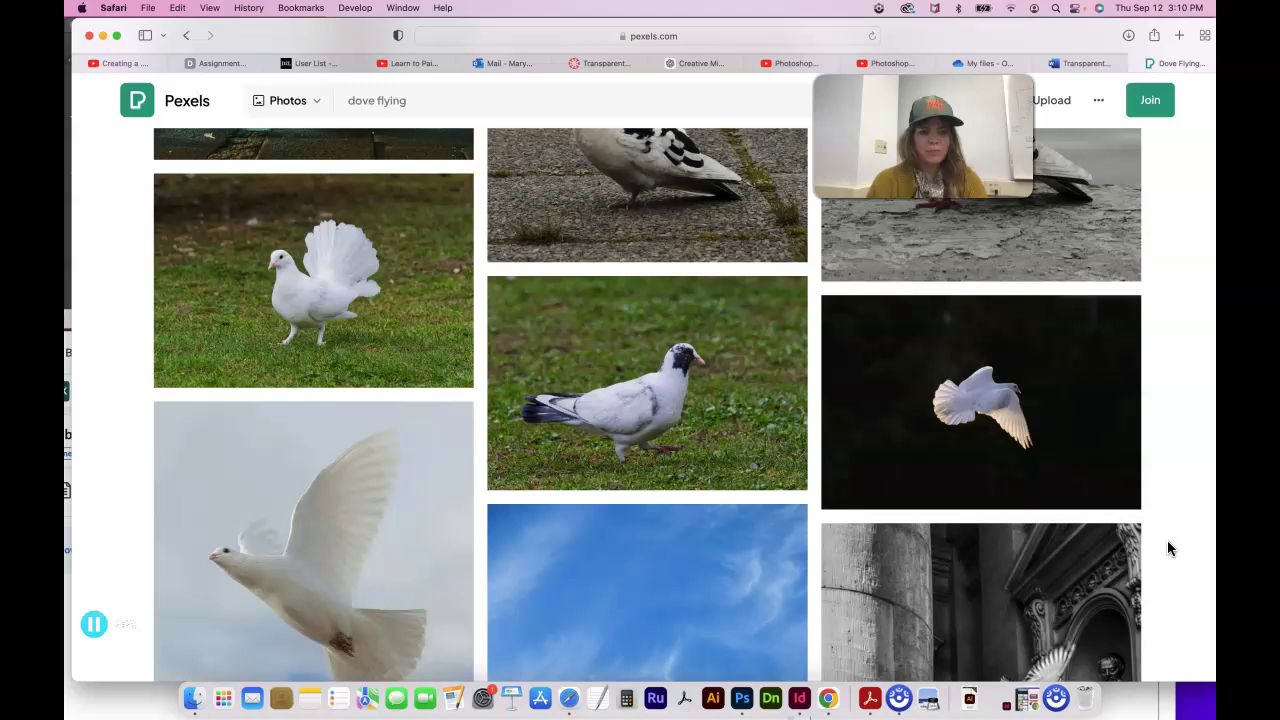
{"action": "scroll", "coordinate": [1167, 548], "scroll_direction": "down", "scroll_amount": 4}
{"action": "left_click", "coordinate": [409, 425]}
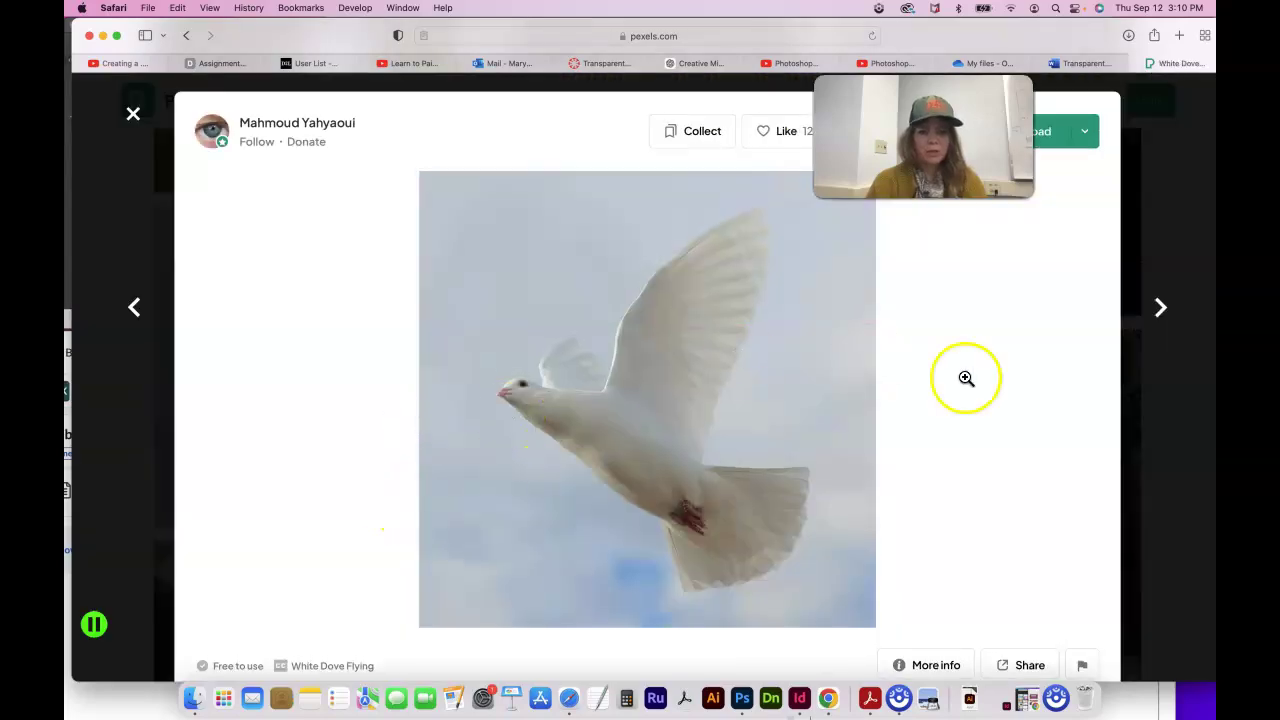
{"action": "left_click", "coordinate": [1085, 132]}
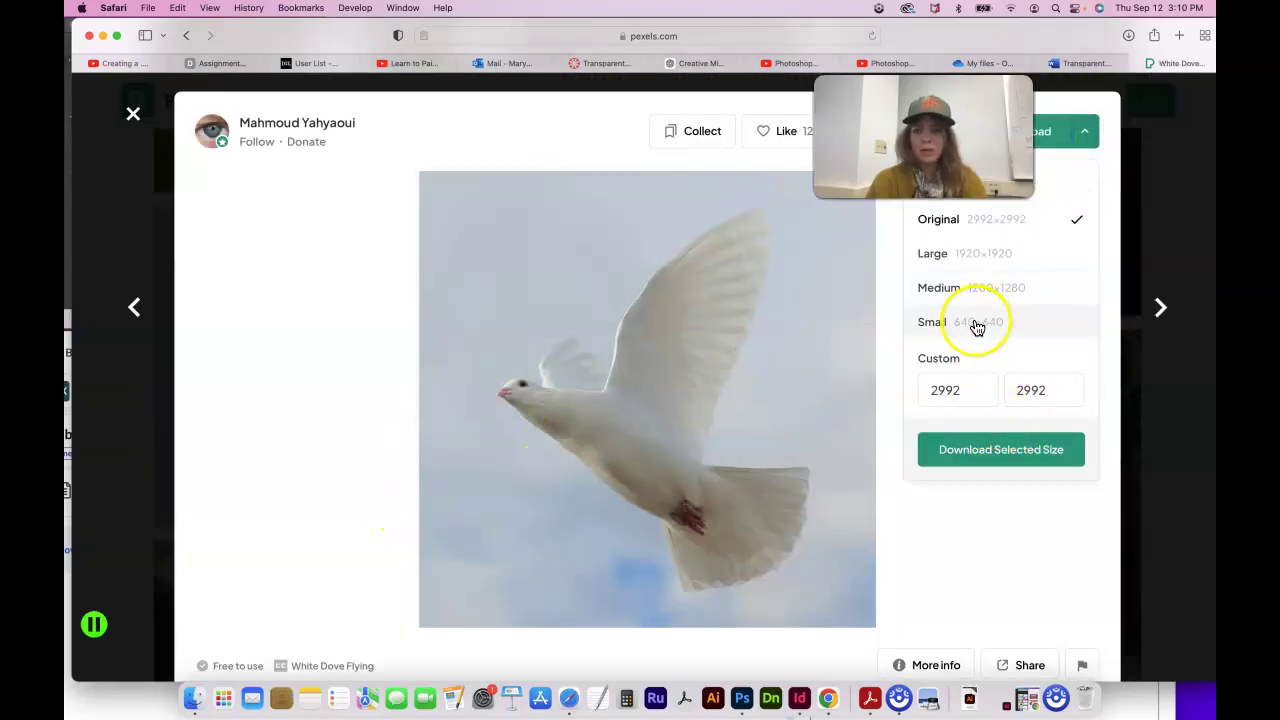
{"action": "left_click", "coordinate": [1008, 224]}
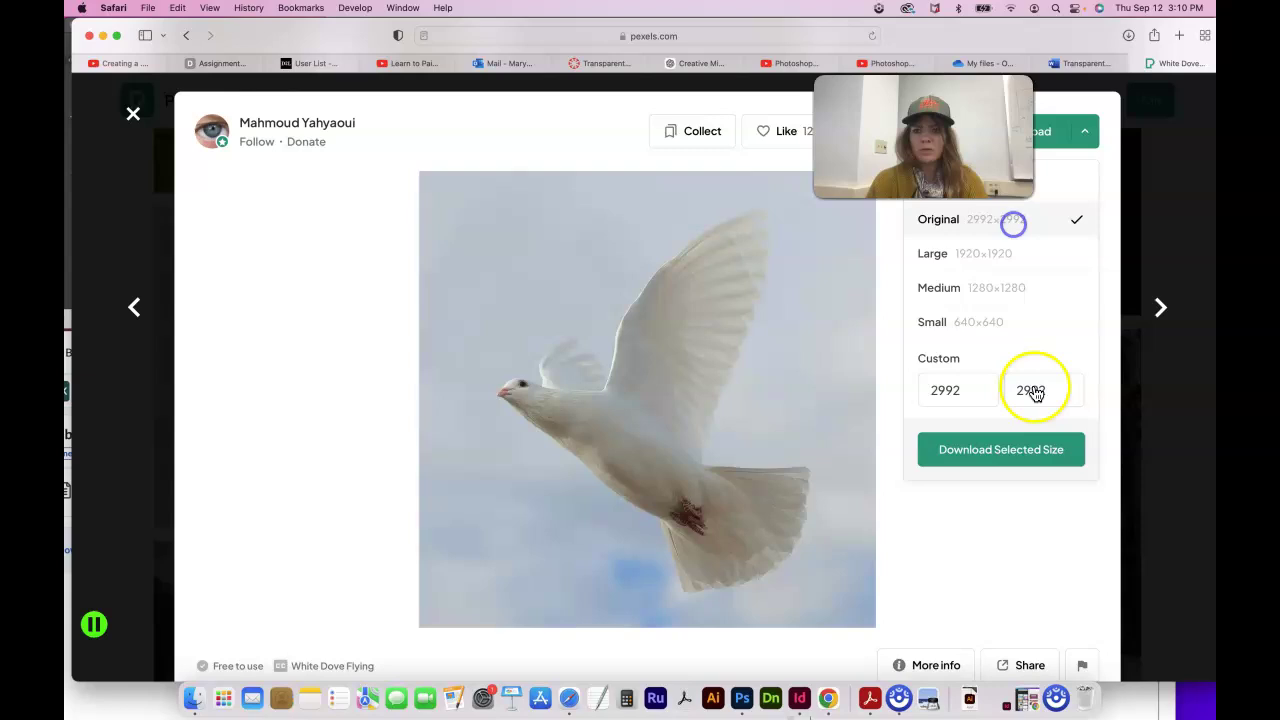
{"action": "left_click", "coordinate": [1033, 450]}
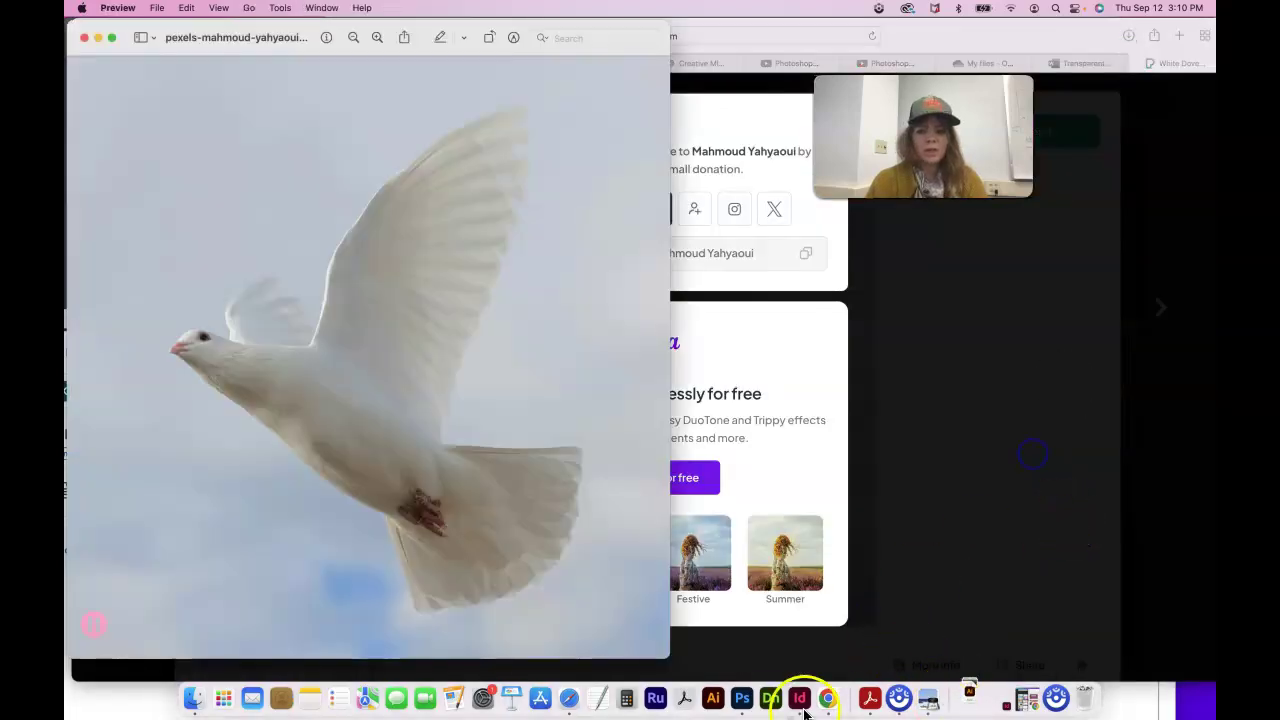
{"action": "left_click", "coordinate": [84, 37]}
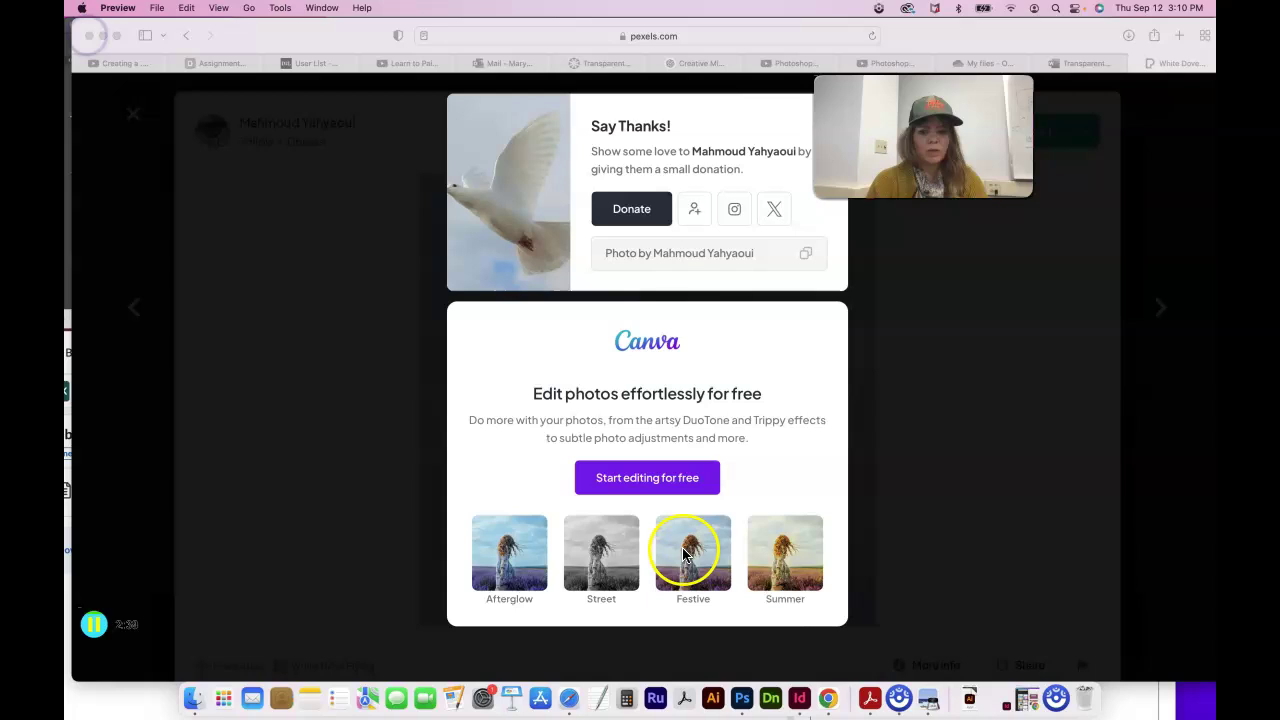
{"action": "left_click", "coordinate": [741, 698]}
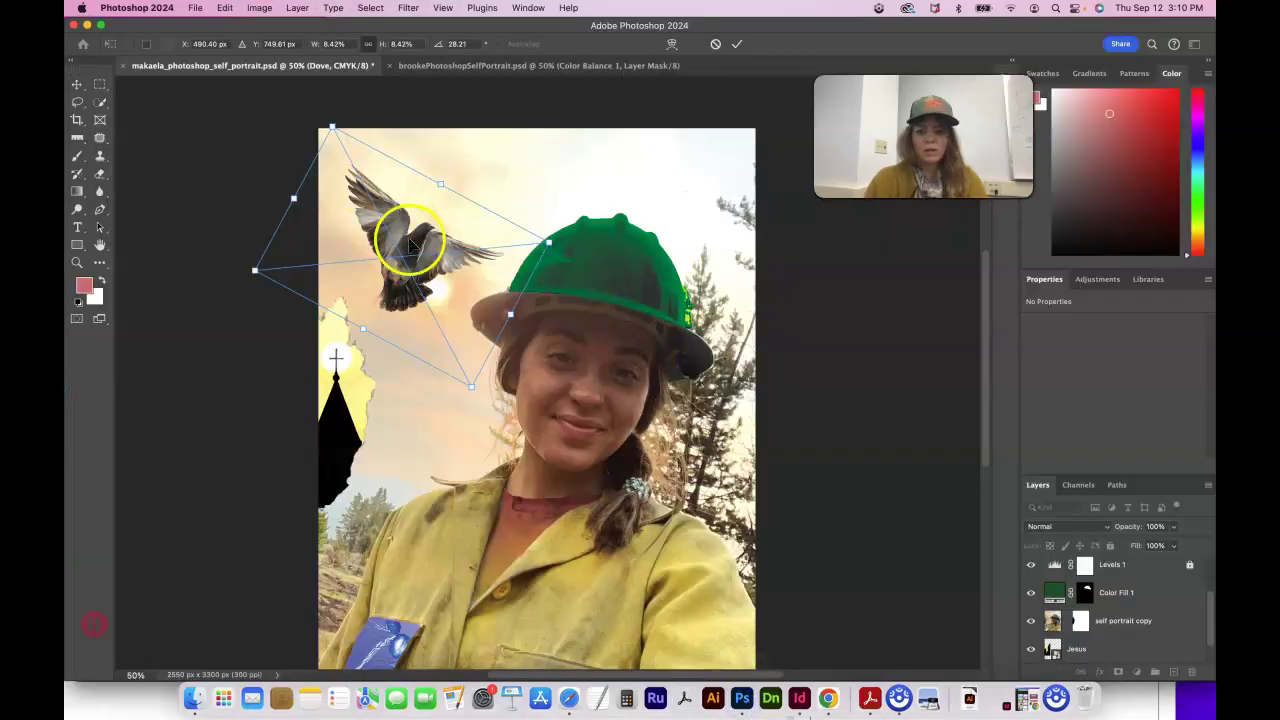
Cancel the grey pigeon and place the downloaded Pexels dove JPG as an embedded layer
{"action": "key", "text": "Escape"}
{"action": "left_click", "coordinate": [195, 8]}
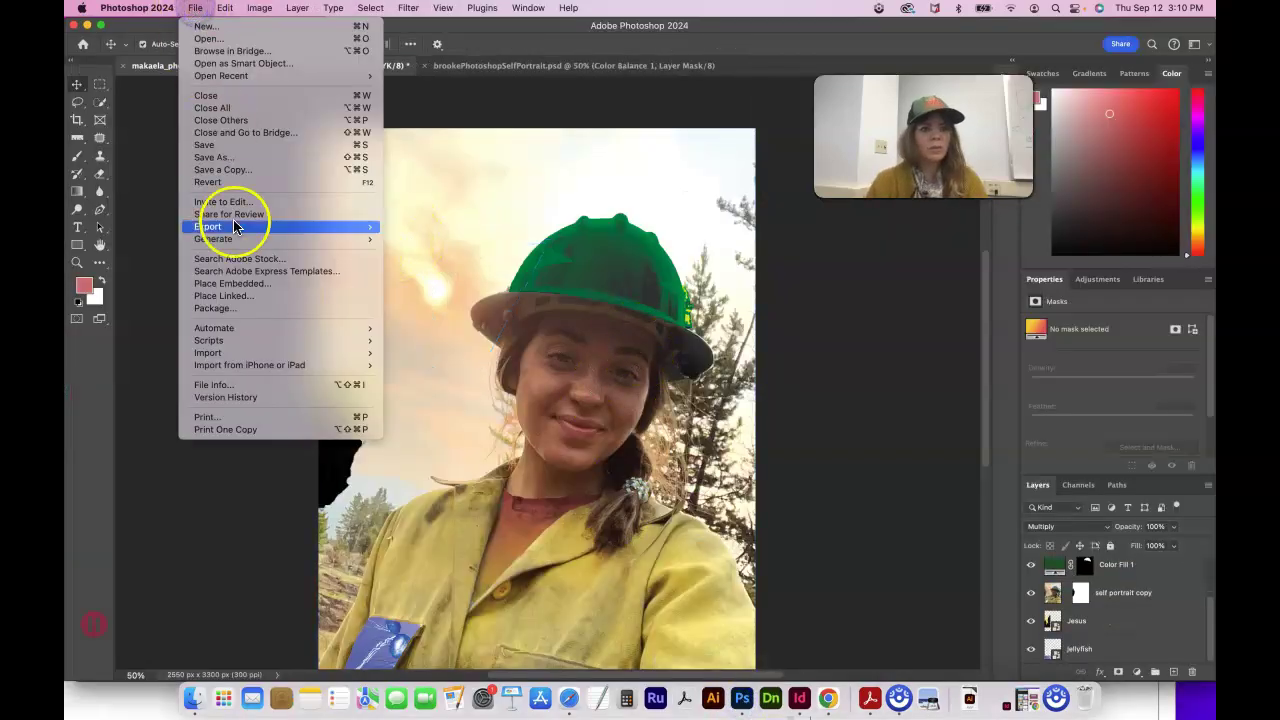
{"action": "left_click", "coordinate": [240, 283]}
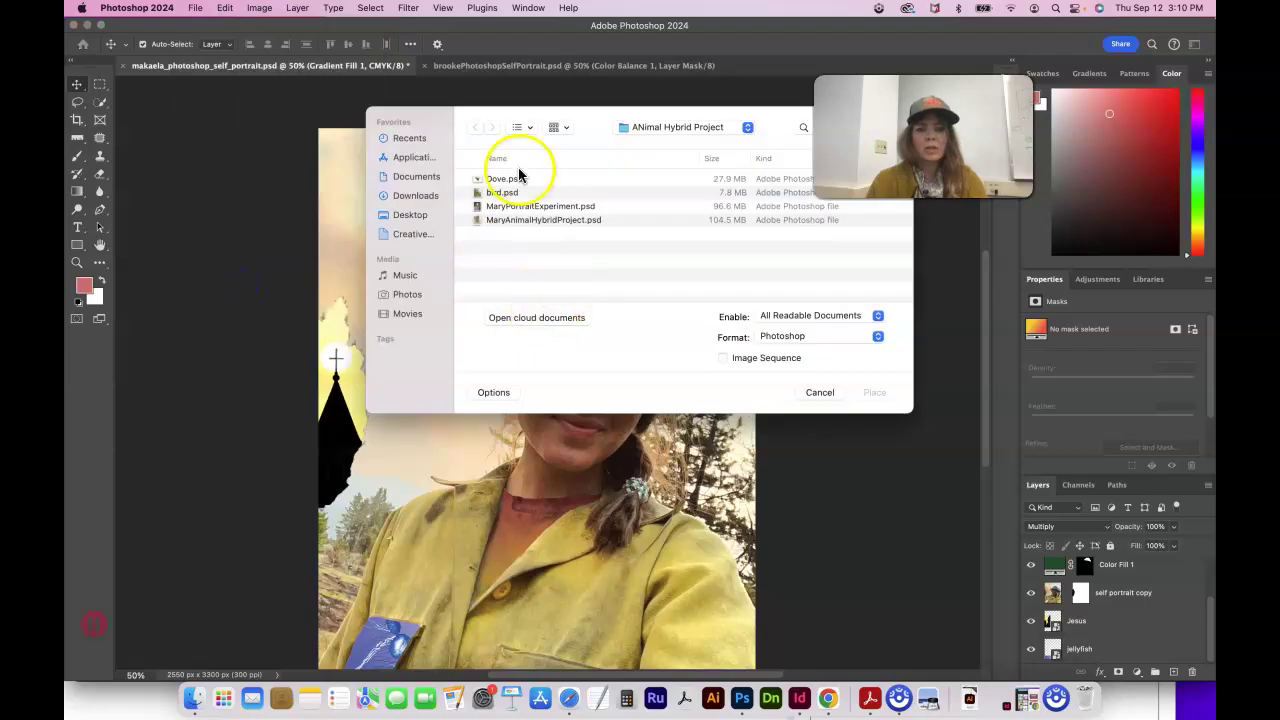
{"action": "left_click", "coordinate": [415, 196]}
{"action": "left_click", "coordinate": [520, 179]}
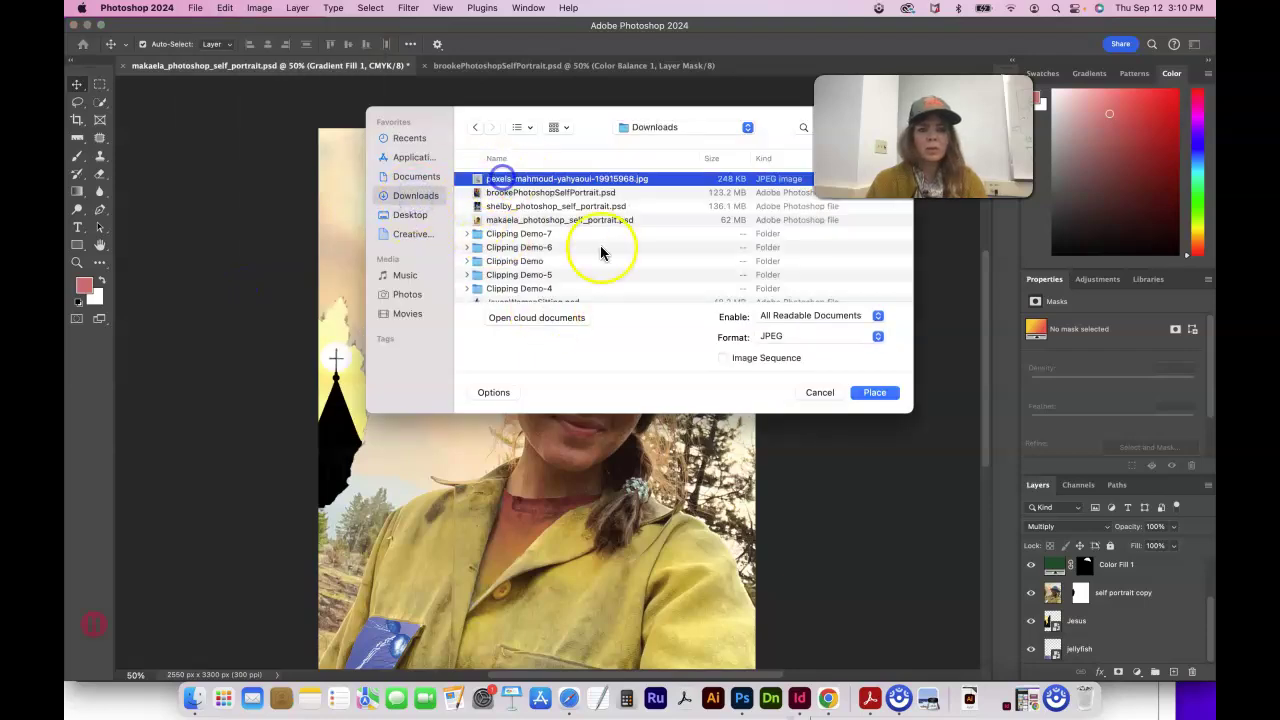
{"action": "left_click", "coordinate": [876, 393]}
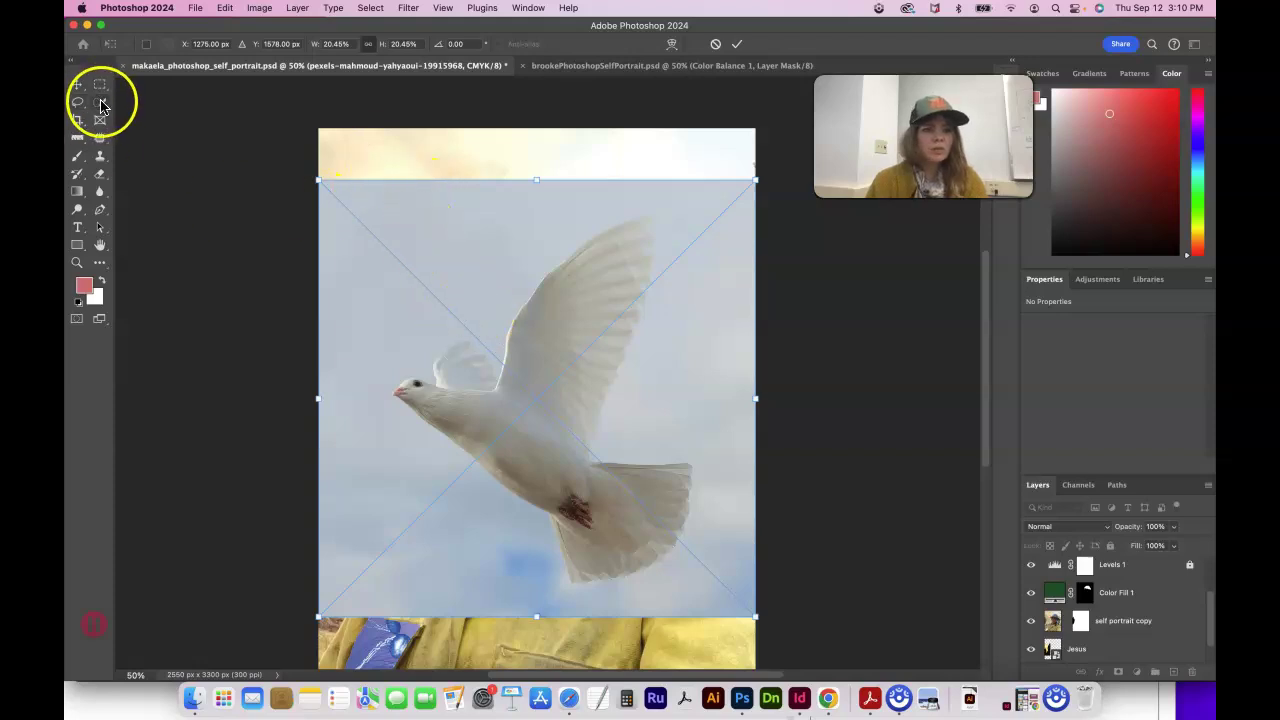
{"action": "double_click", "coordinate": [440, 360]}
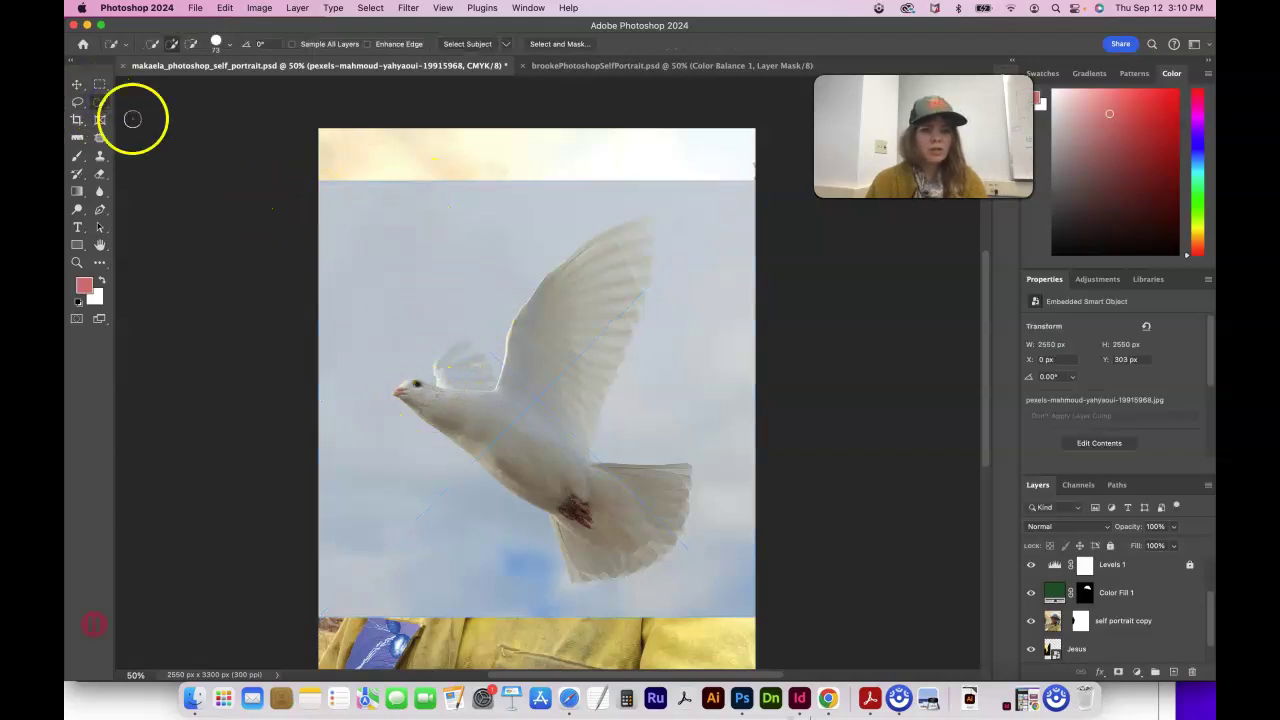
{"action": "left_click", "coordinate": [100, 102]}
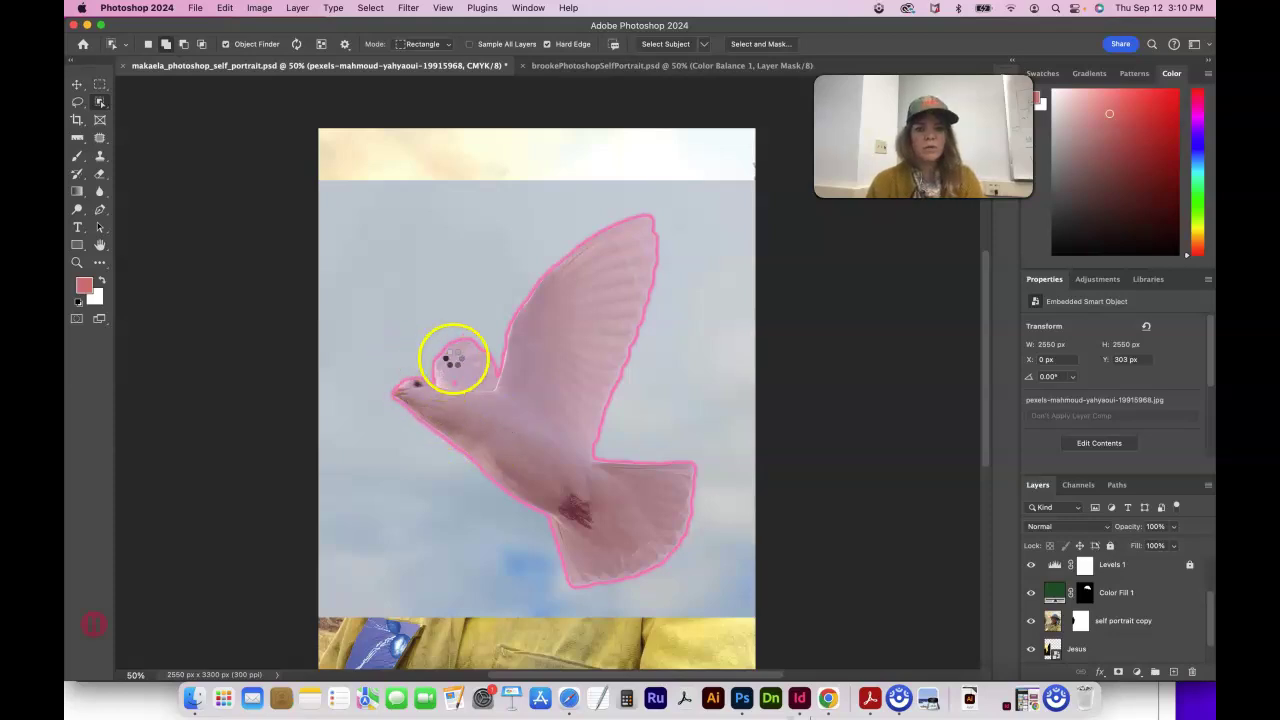
In Select and Mask, feather the dove selection to 1.7 px and output to a layer mask
{"action": "left_click", "coordinate": [760, 44]}
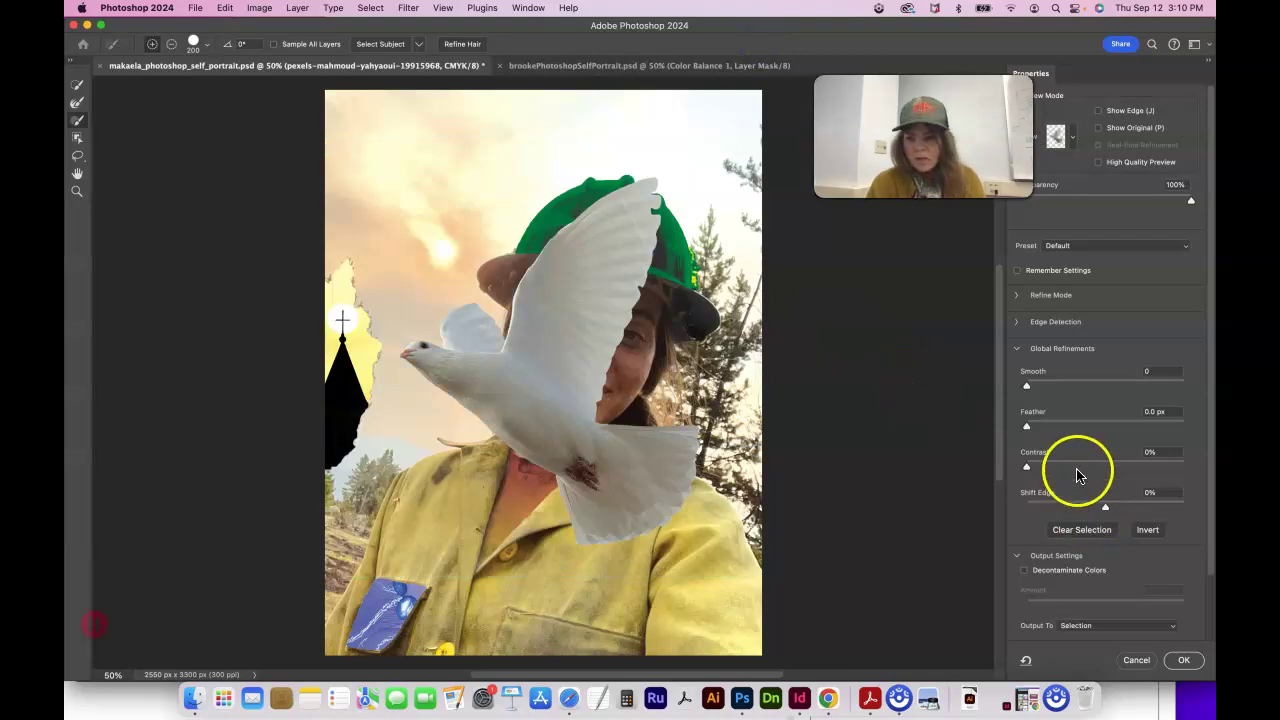
{"action": "left_click_drag", "start_coordinate": [1027, 427], "coordinate": [1030, 430]}
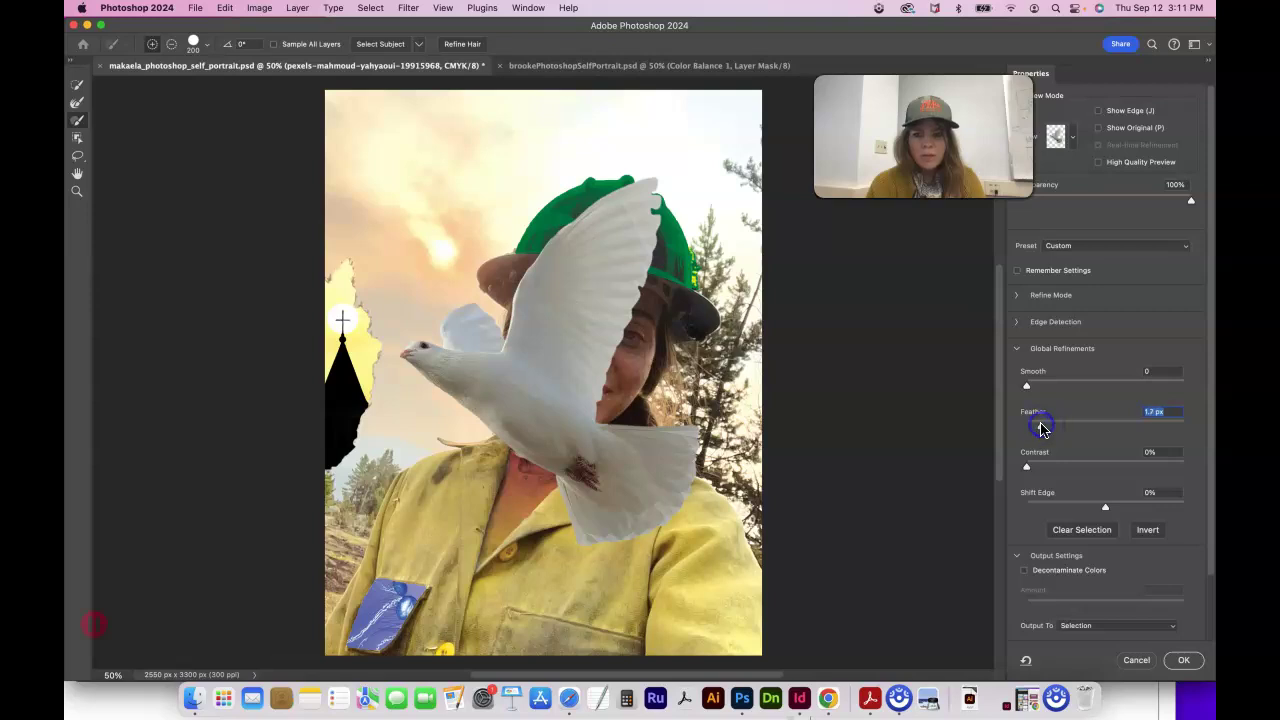
{"action": "left_click", "coordinate": [1157, 627]}
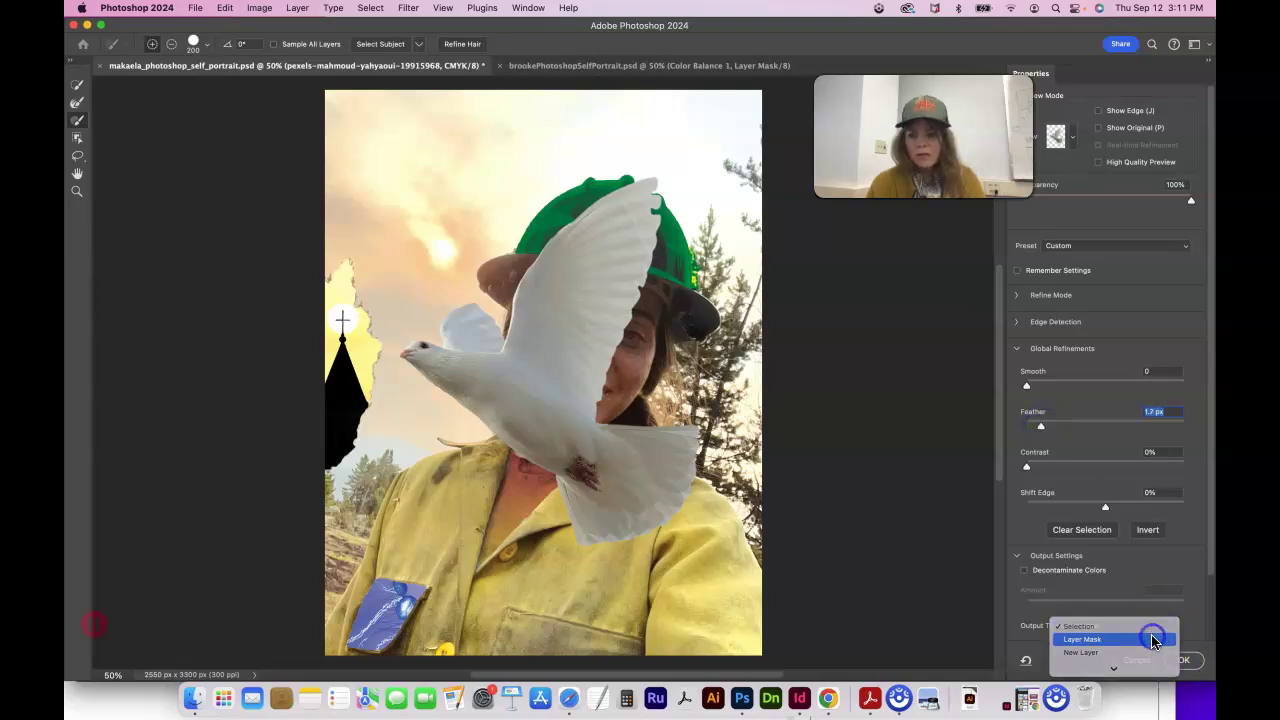
{"action": "left_click", "coordinate": [1150, 636]}
{"action": "left_click", "coordinate": [1180, 660]}
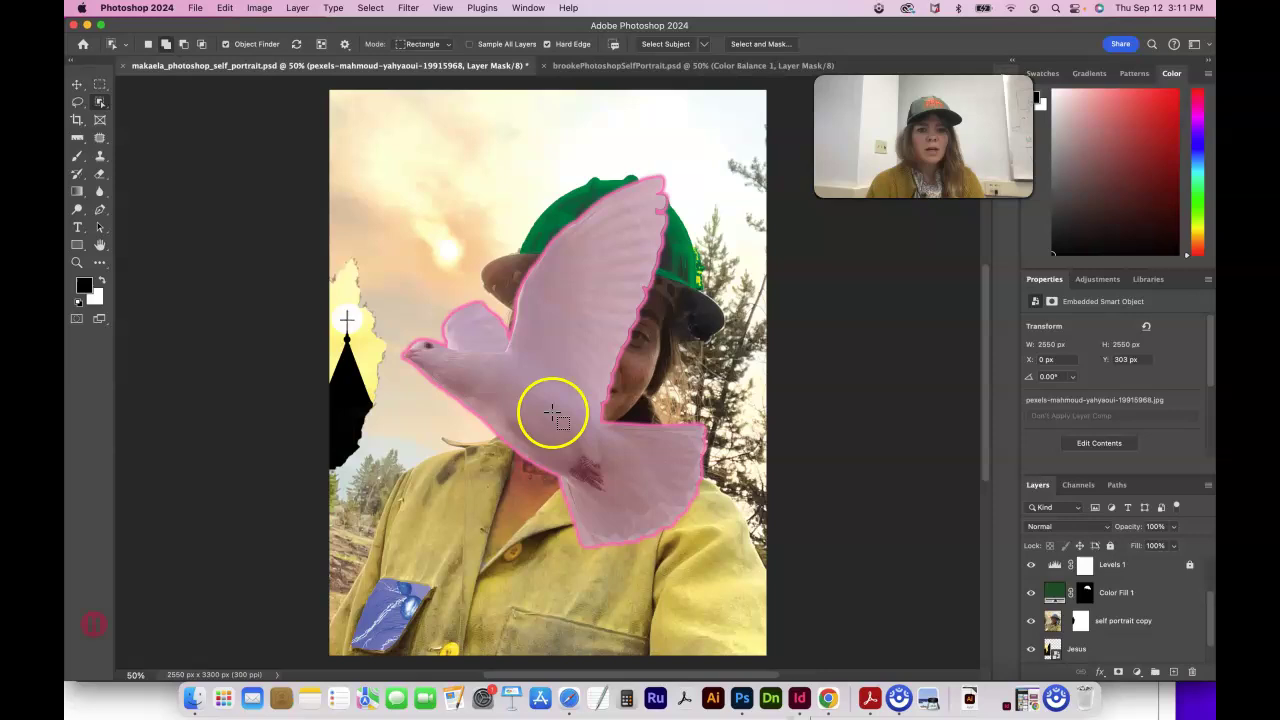
Scale the dove down and move it into the upper-left sky with Free Transform
{"action": "left_click", "coordinate": [77, 87]}
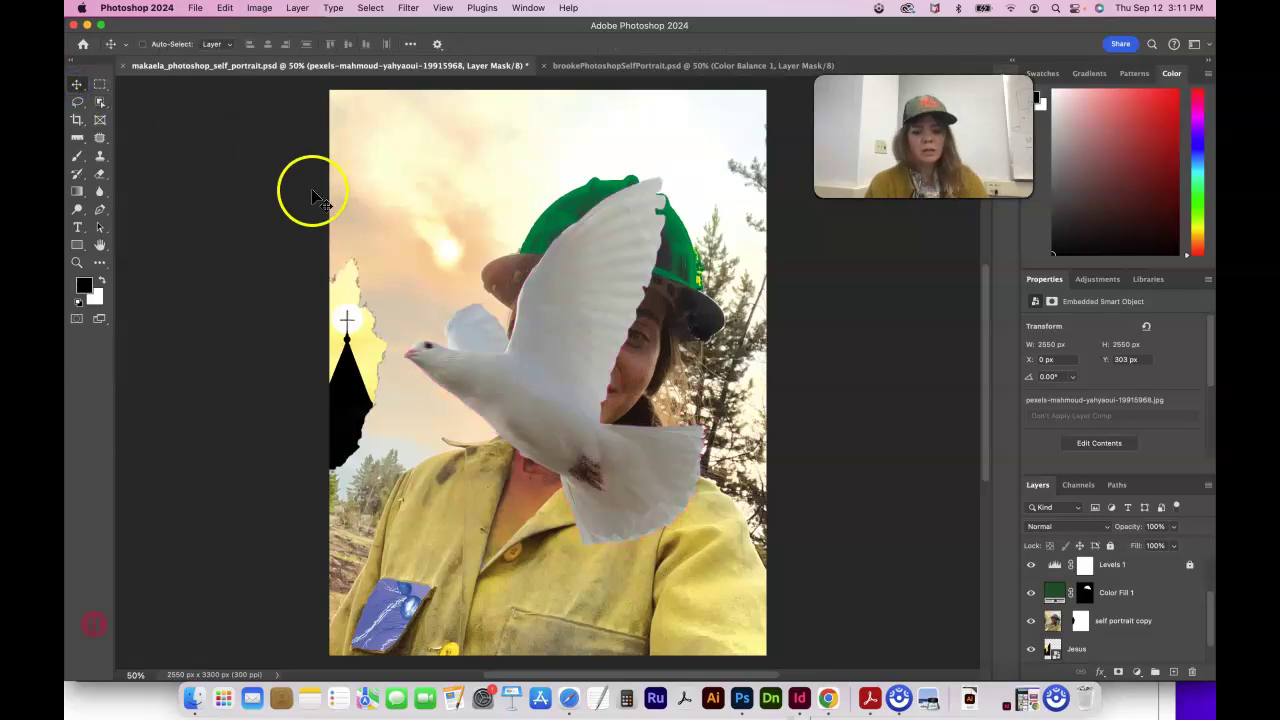
{"action": "key", "text": "super+t"}
{"action": "left_click_drag", "start_coordinate": [765, 143], "coordinate": [575, 332]}
{"action": "left_click_drag", "start_coordinate": [458, 465], "coordinate": [431, 207]}
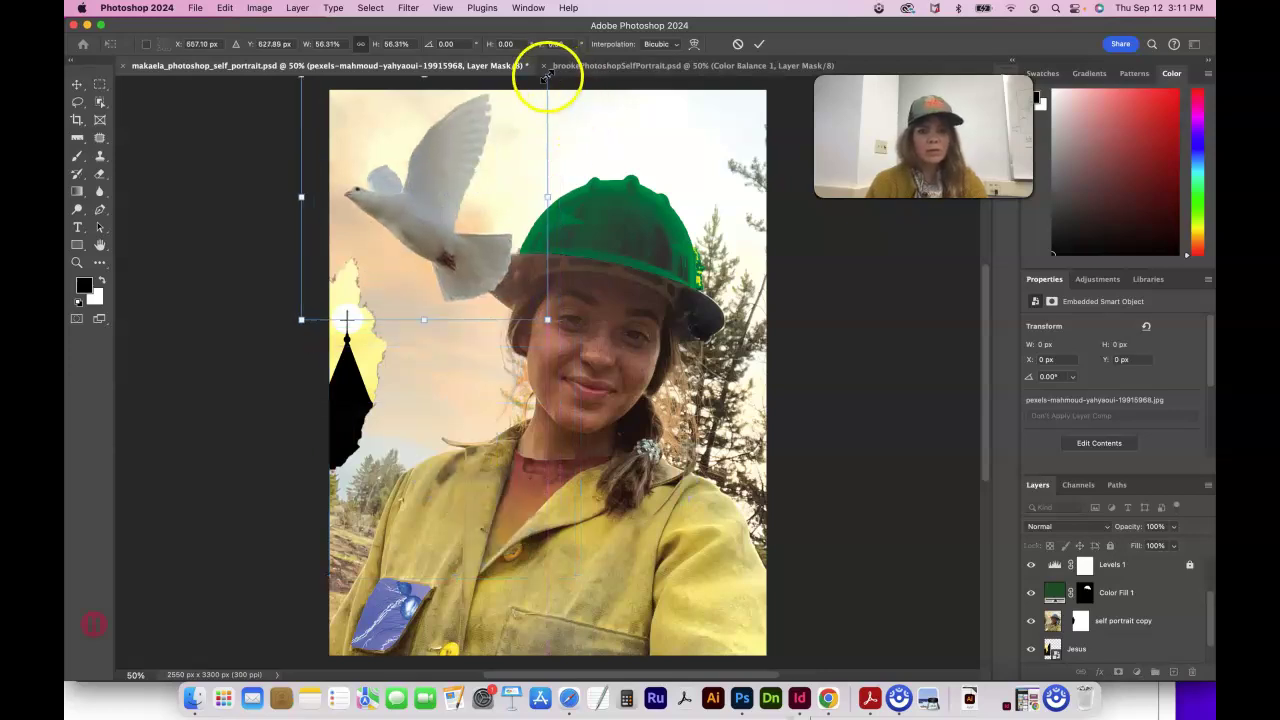
{"action": "left_click_drag", "start_coordinate": [549, 74], "coordinate": [485, 137]}
{"action": "left_click_drag", "start_coordinate": [423, 220], "coordinate": [448, 180]}
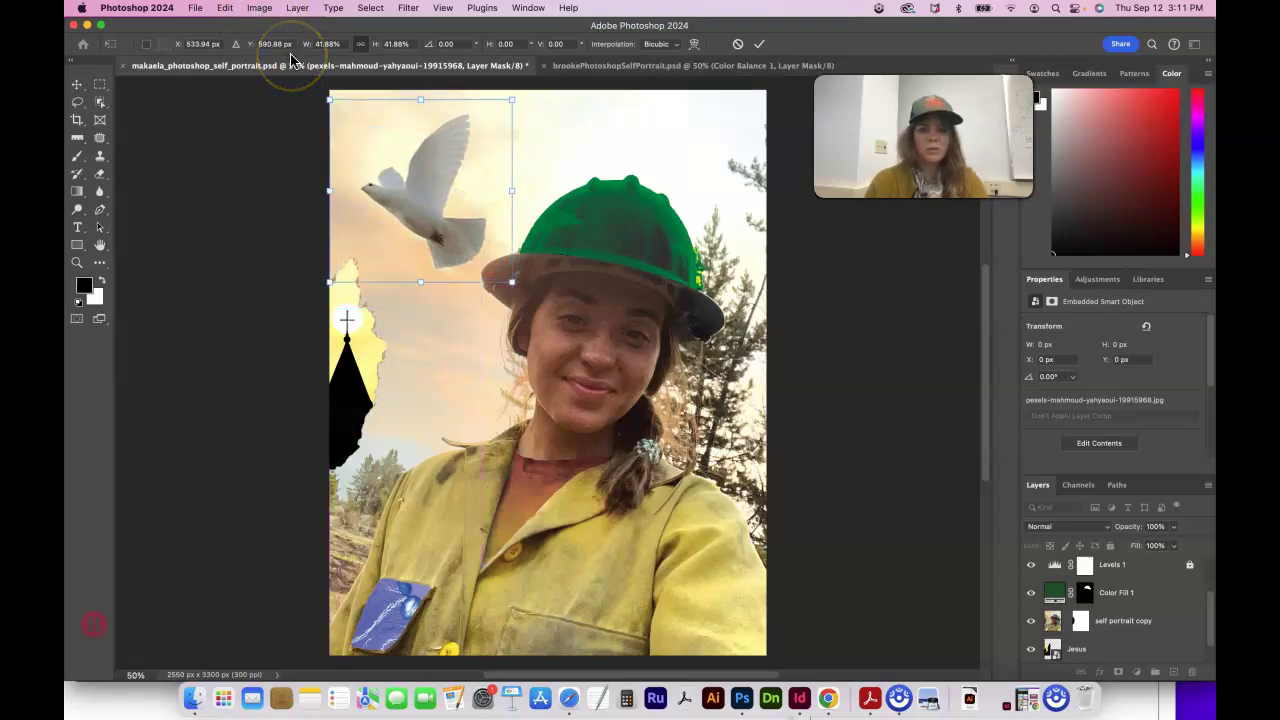
{"action": "key", "text": "Return"}
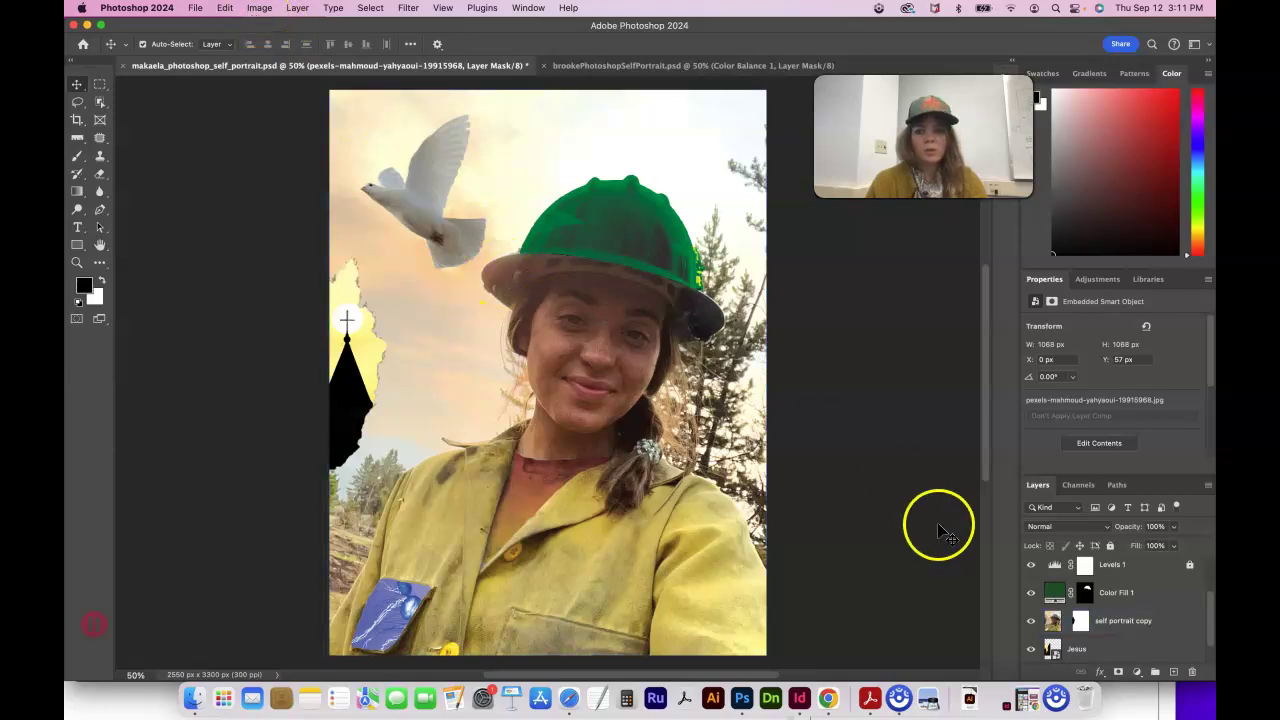
Target the dove image layer and flip it horizontally to face right
{"action": "left_click", "coordinate": [1086, 630]}
{"action": "left_click", "coordinate": [1118, 600]}
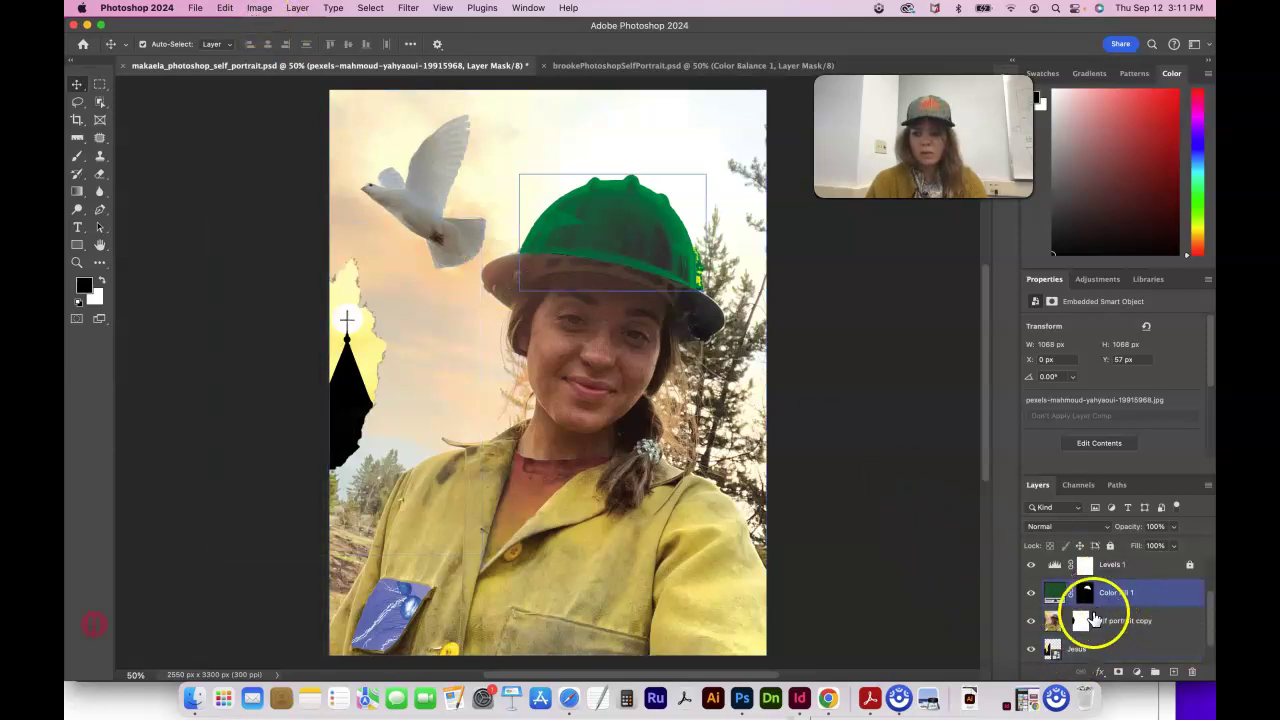
{"action": "scroll", "coordinate": [1110, 605], "scroll_direction": "up", "scroll_amount": 2}
{"action": "left_click", "coordinate": [1095, 620]}
{"action": "left_click", "coordinate": [1123, 567]}
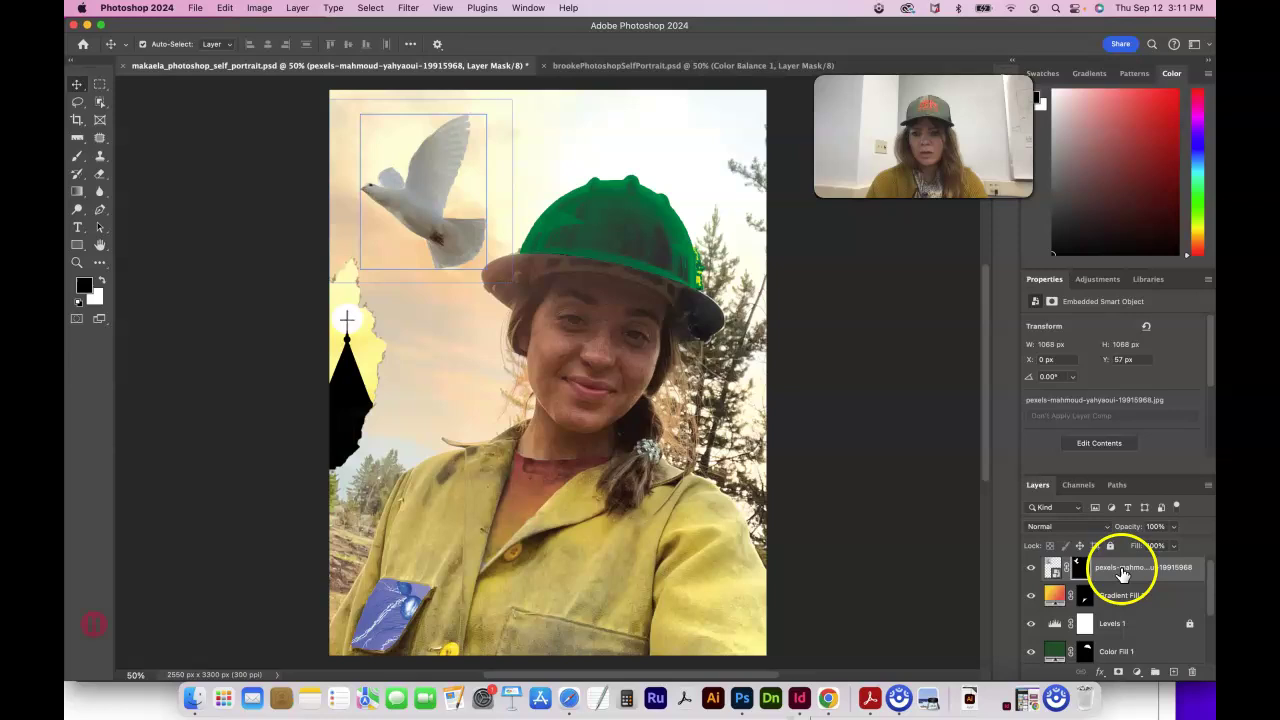
{"action": "left_click", "coordinate": [1073, 565]}
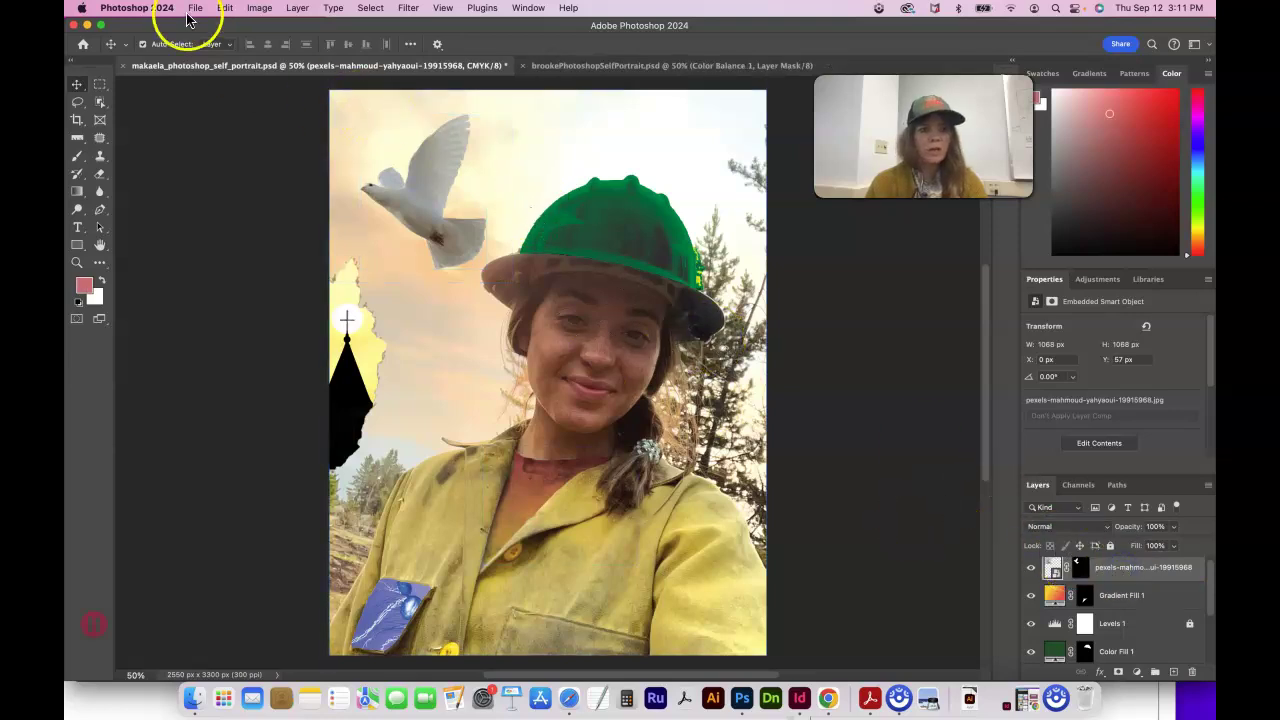
{"action": "left_click", "coordinate": [228, 8]}
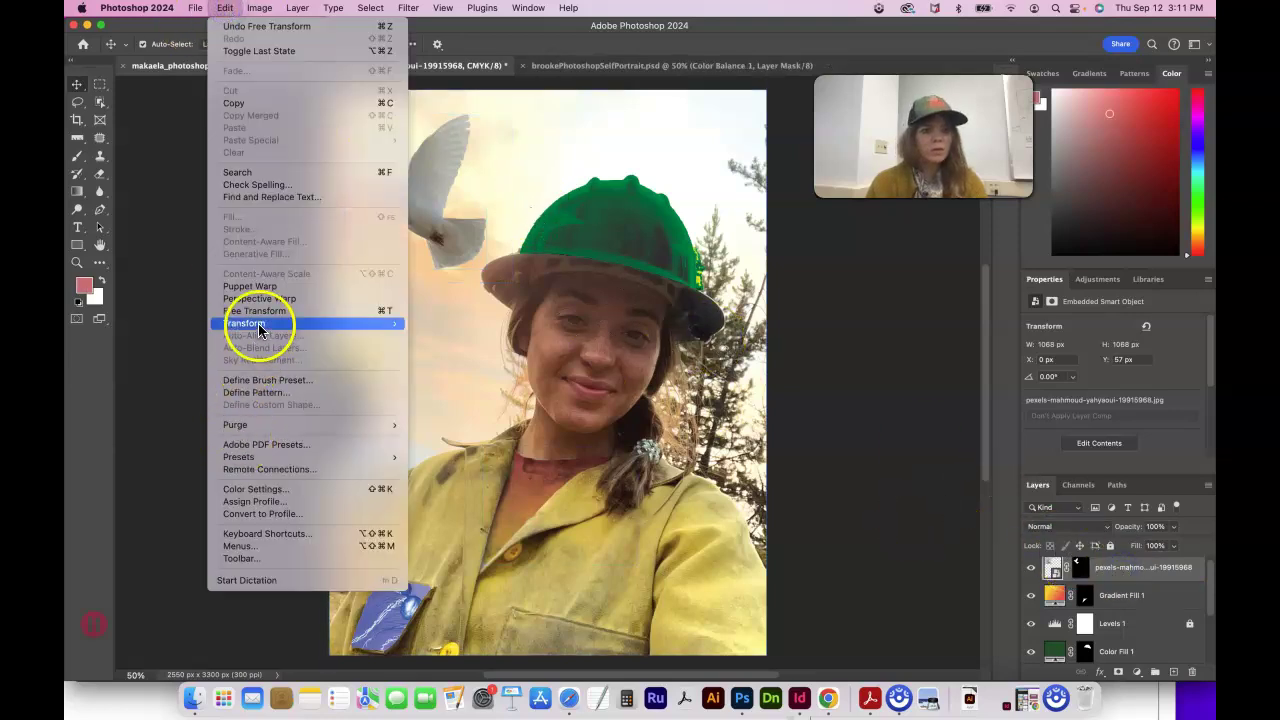
{"action": "mouse_move", "coordinate": [257, 323]}
{"action": "left_click", "coordinate": [501, 564]}
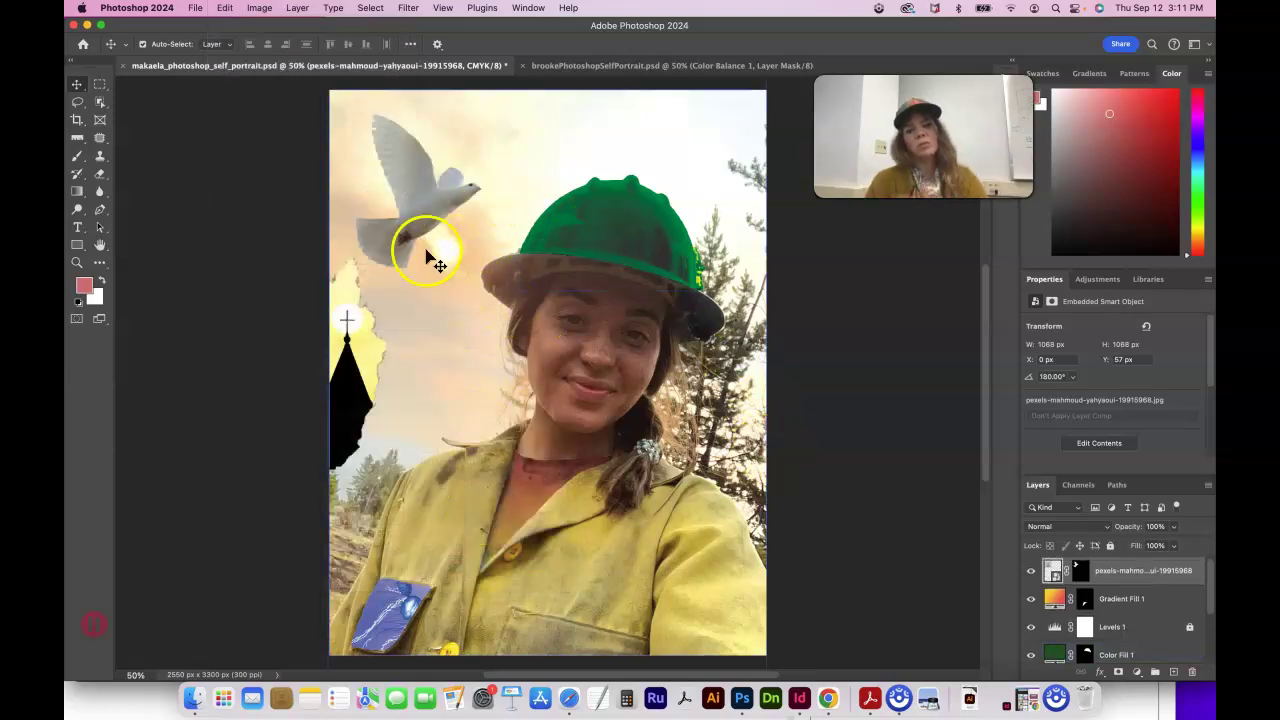
Nudge the dove up-right and rotate it about 16°
{"action": "left_click", "coordinate": [451, 222]}
{"action": "left_click_drag", "start_coordinate": [451, 222], "coordinate": [418, 240]}
{"action": "key", "text": "super+t"}
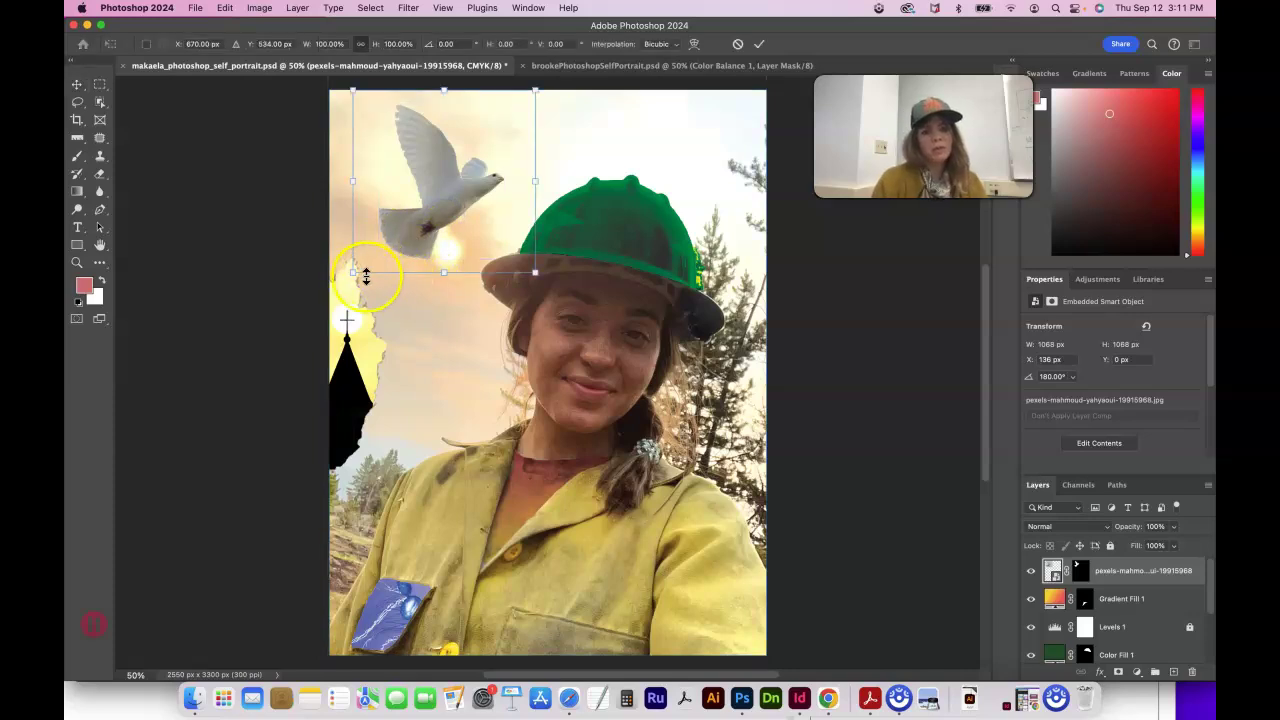
{"action": "left_click_drag", "start_coordinate": [361, 290], "coordinate": [380, 295]}
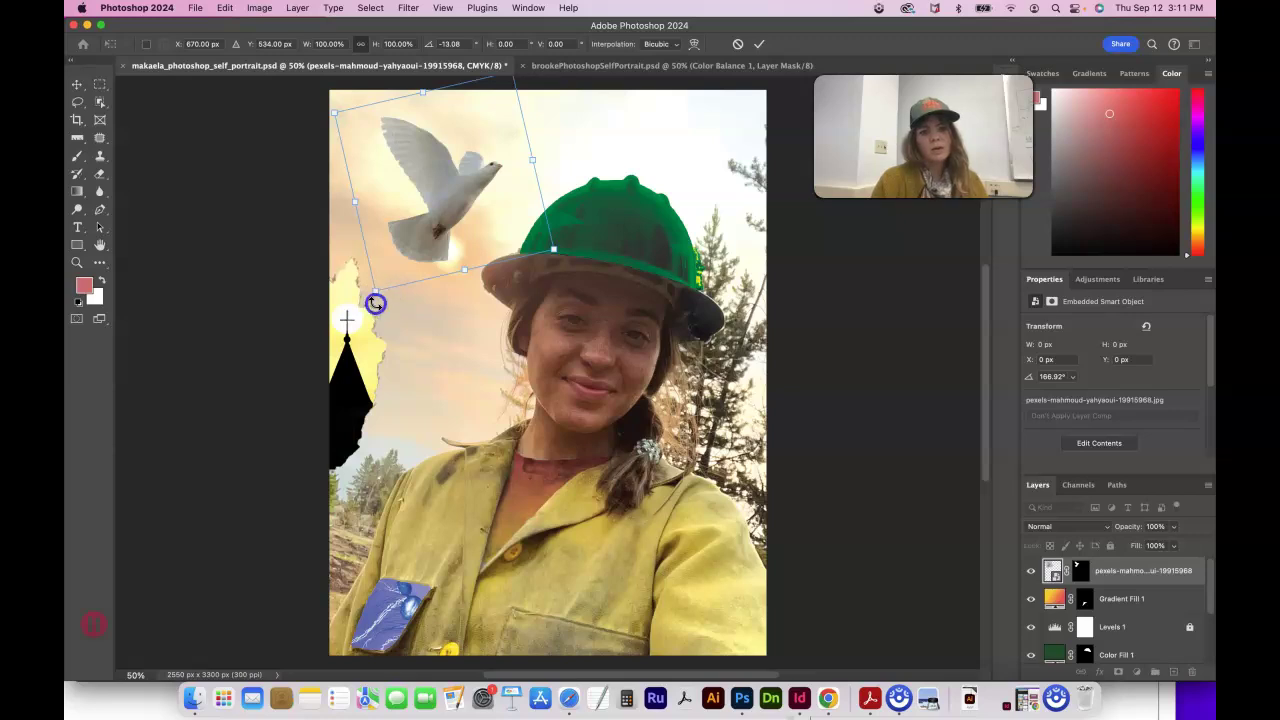
{"action": "left_click_drag", "start_coordinate": [375, 303], "coordinate": [380, 303]}
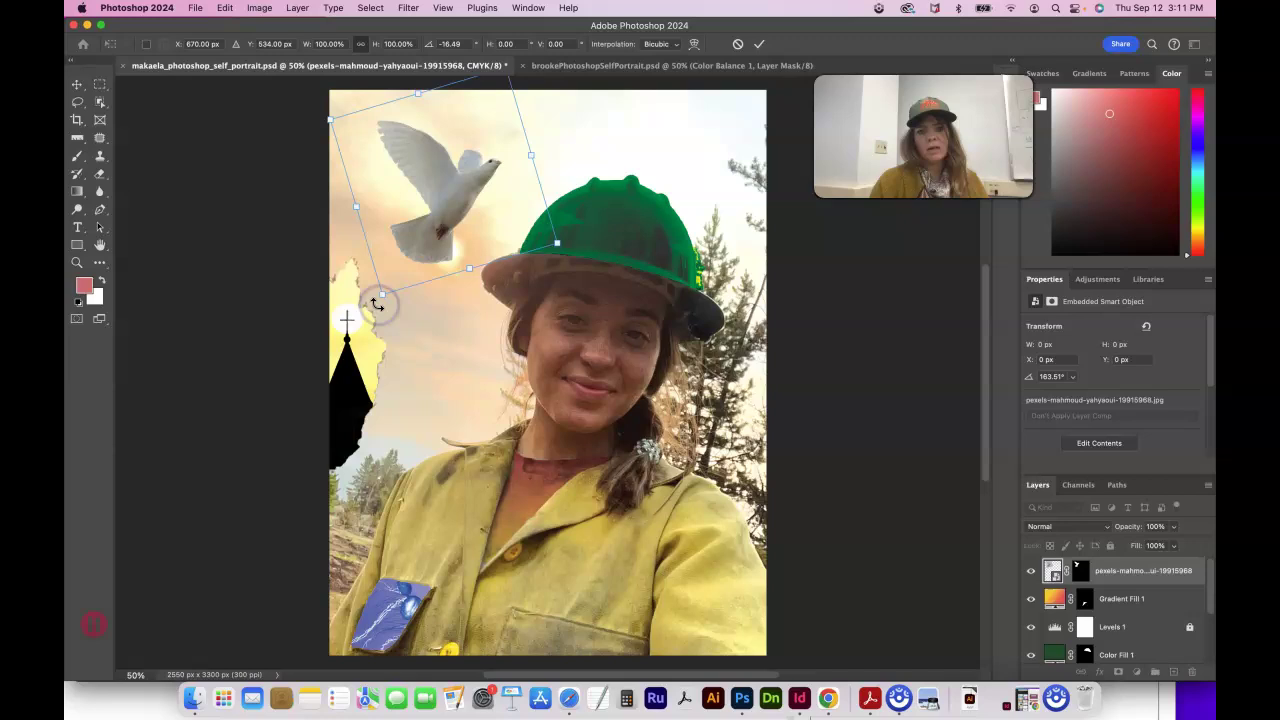
{"action": "left_click", "coordinate": [860, 320]}
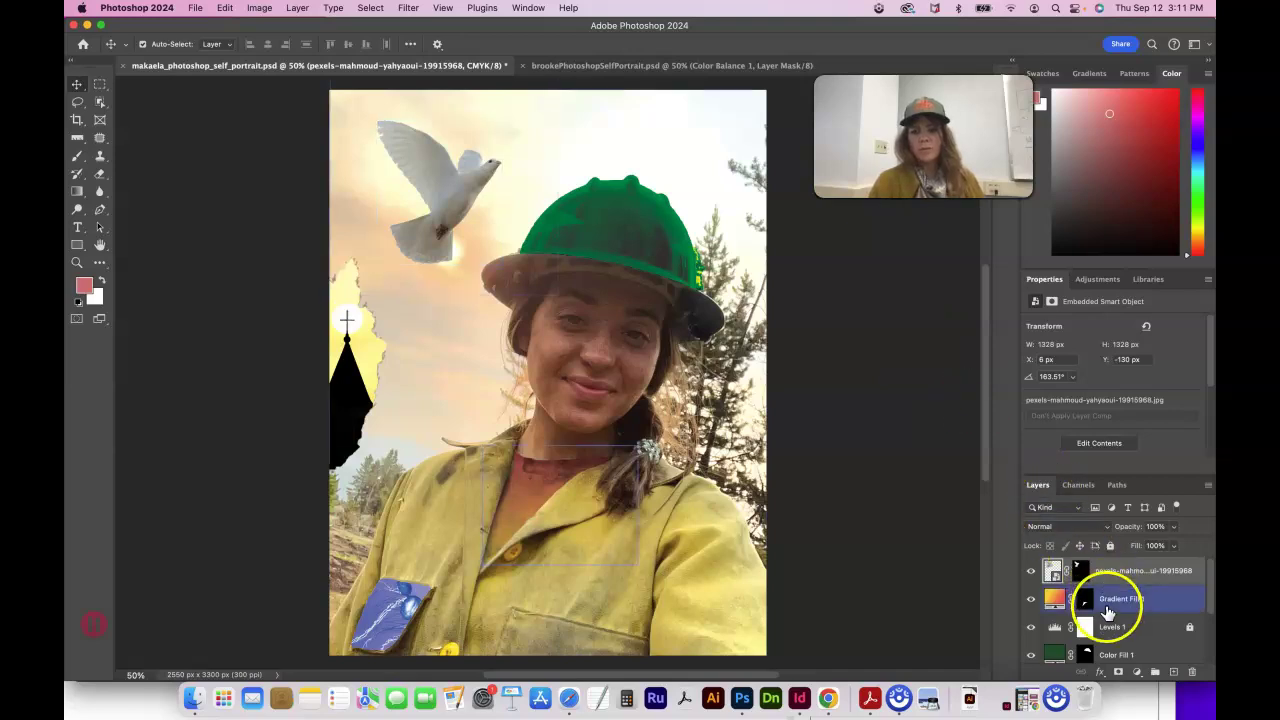
Select the Brush tool and set the foreground colour to light blue #7799d9
{"action": "left_click", "coordinate": [1112, 654]}
{"action": "left_click", "coordinate": [1112, 662]}
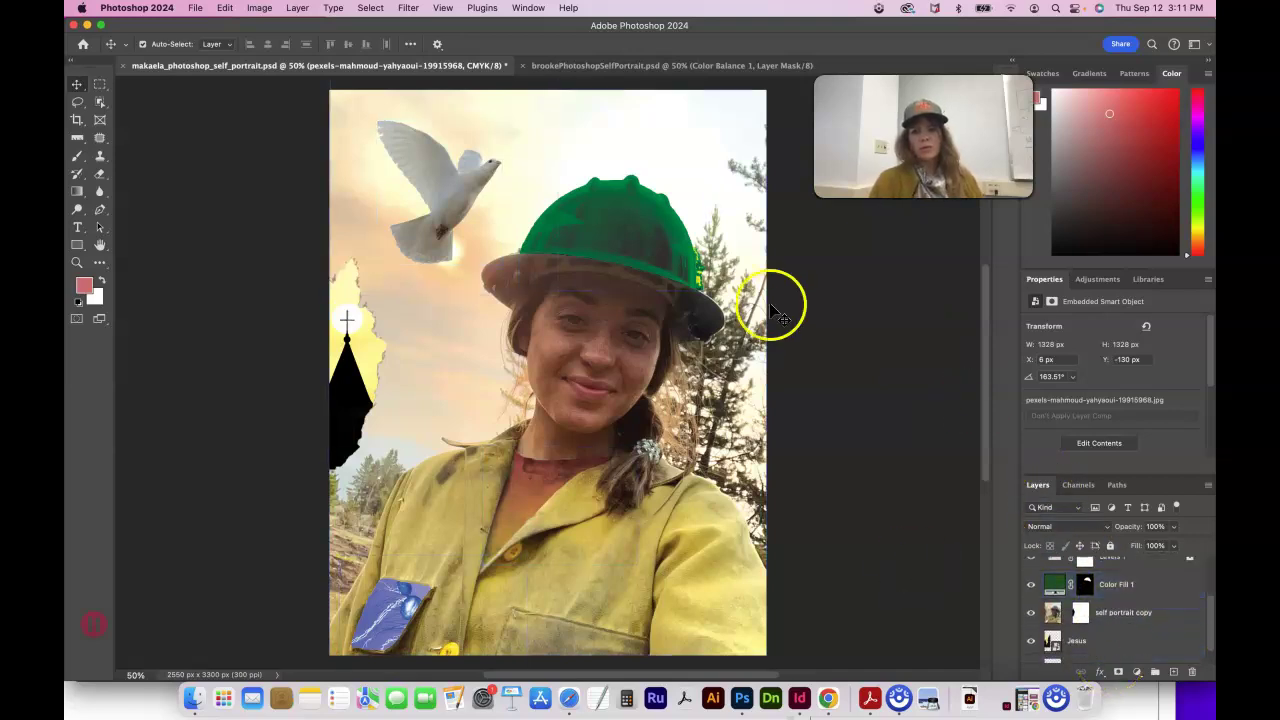
{"action": "left_click", "coordinate": [790, 500]}
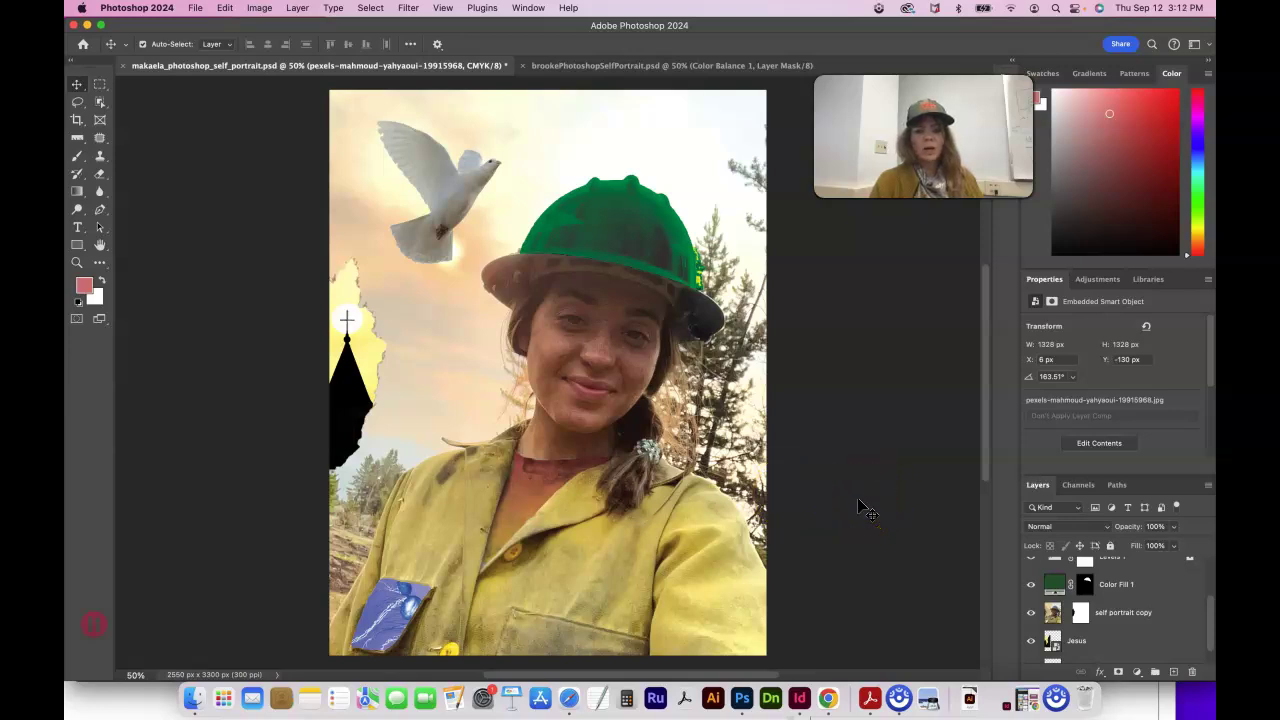
{"action": "left_click", "coordinate": [77, 156]}
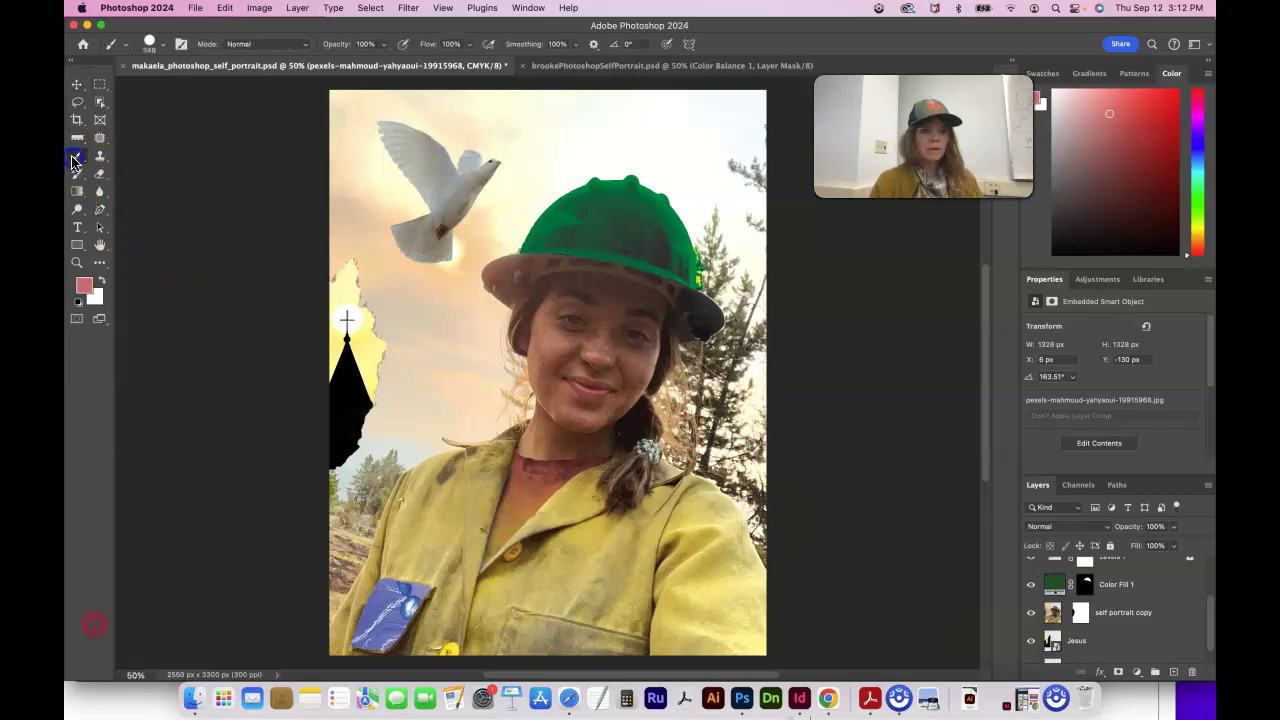
{"action": "left_click", "coordinate": [83, 288]}
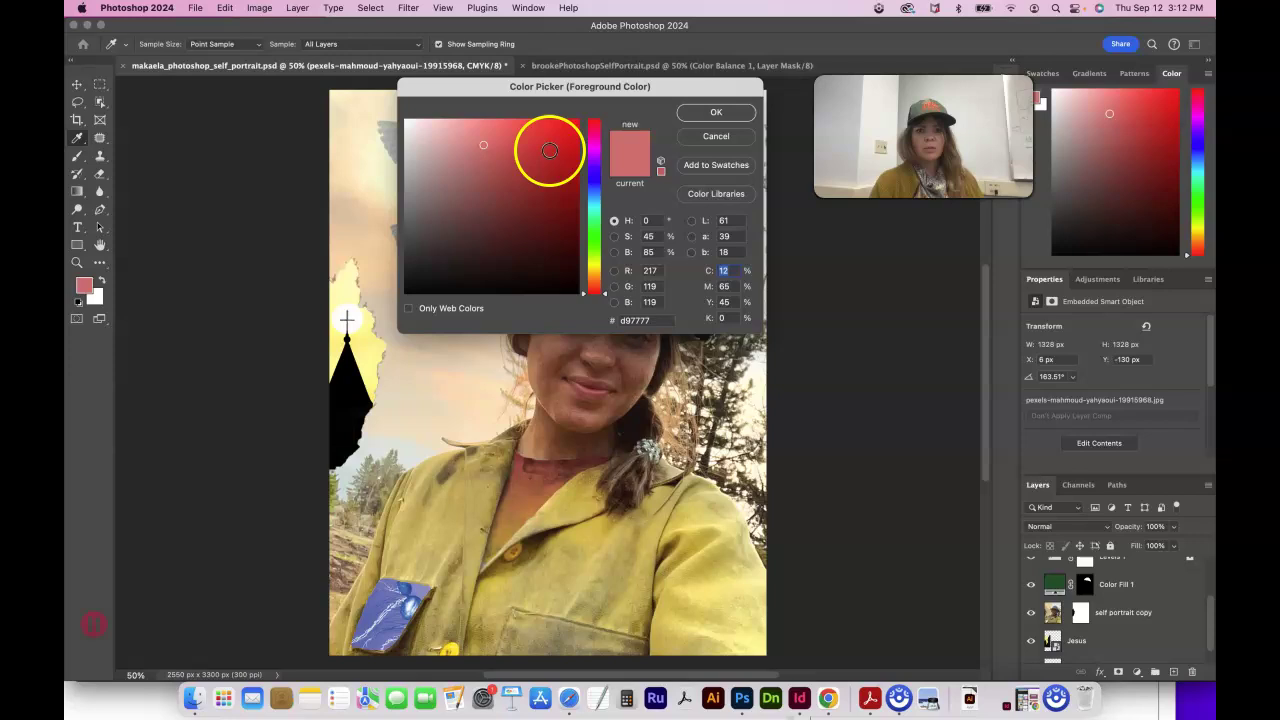
{"action": "left_click_drag", "start_coordinate": [601, 286], "coordinate": [595, 187]}
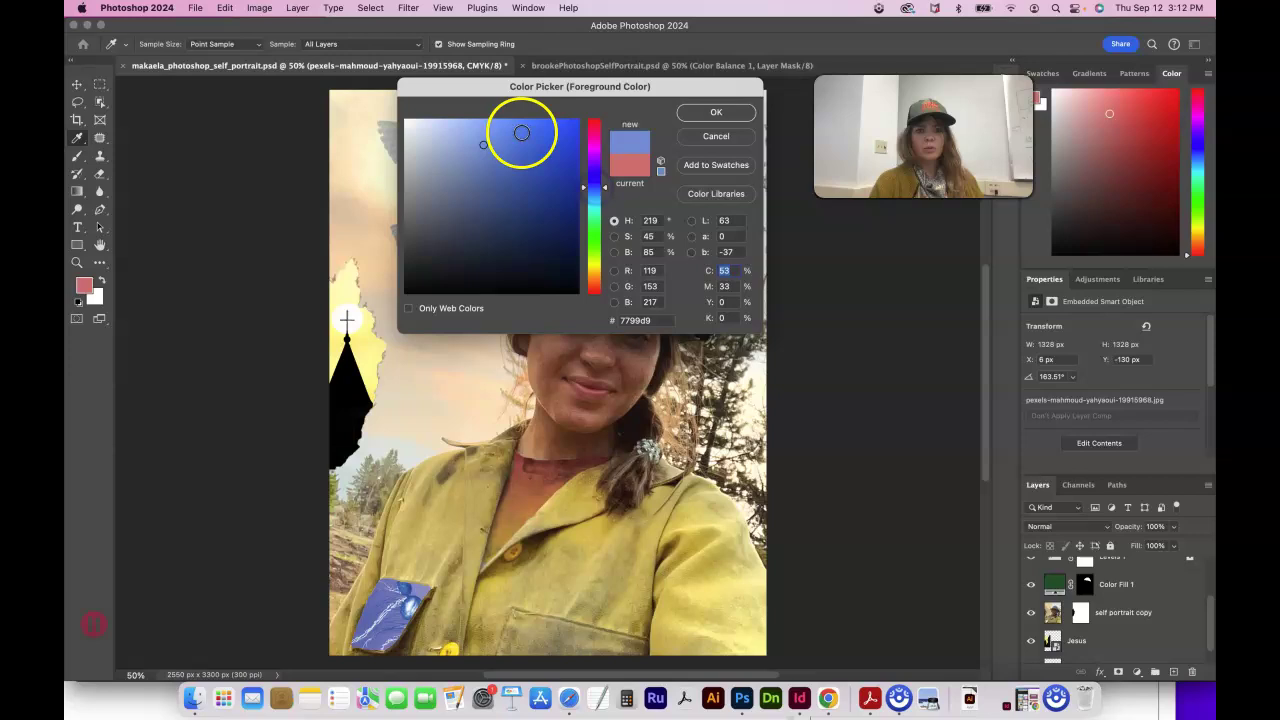
{"action": "left_click", "coordinate": [716, 112]}
{"action": "key", "text": "b"}
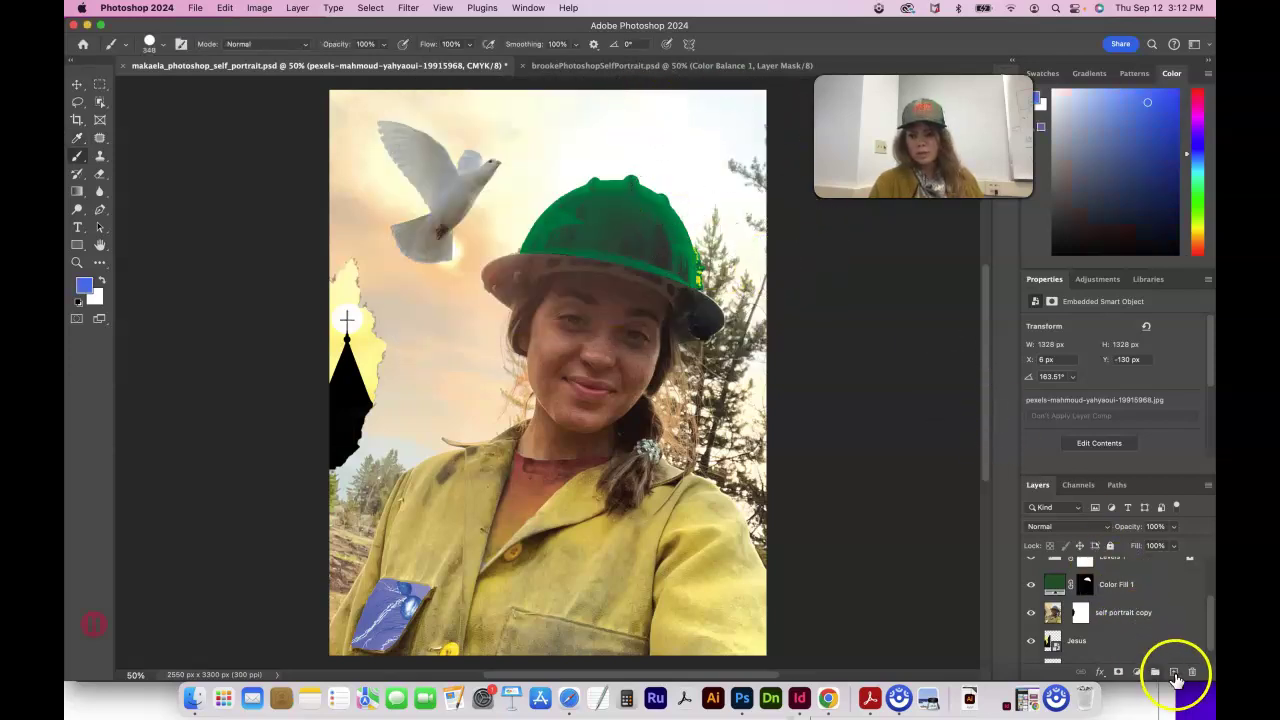
Add a new empty Layer 1 and move it lower in the layer stack
{"action": "left_click", "coordinate": [1174, 672]}
{"action": "left_click", "coordinate": [1112, 583]}
{"action": "left_click_drag", "start_coordinate": [1111, 578], "coordinate": [1122, 612]}
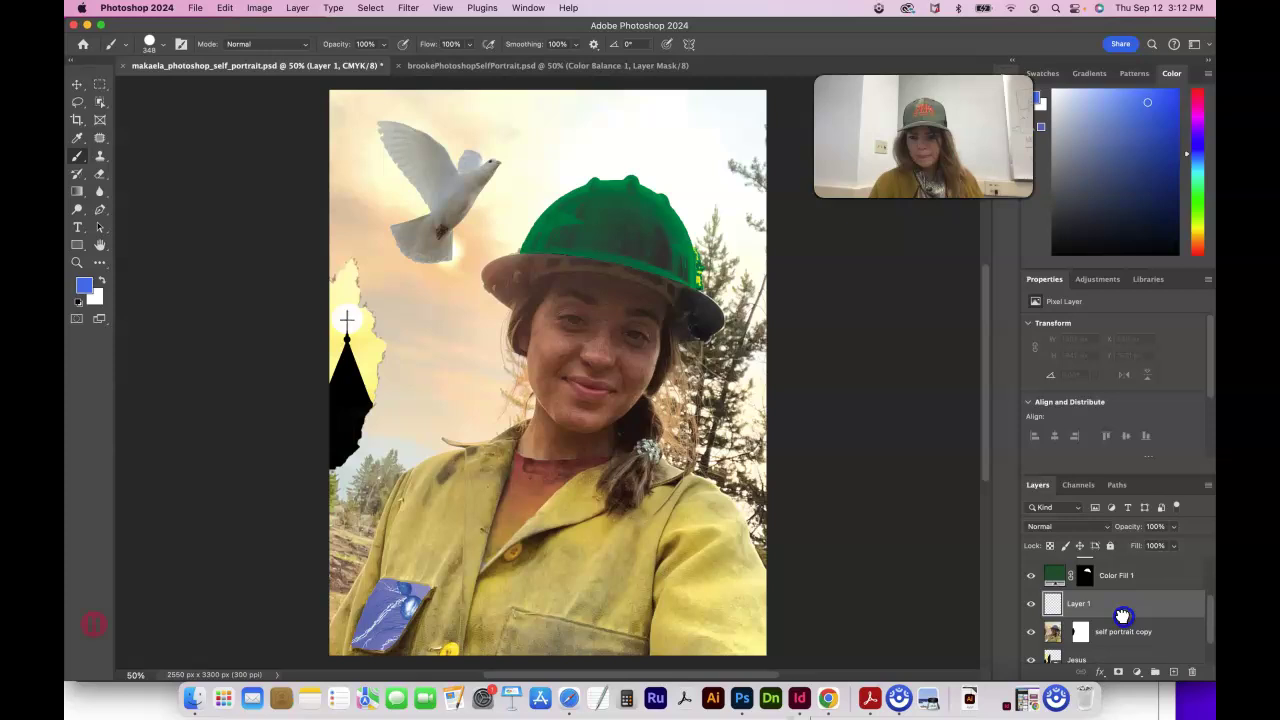
{"action": "left_click", "coordinate": [1083, 633]}
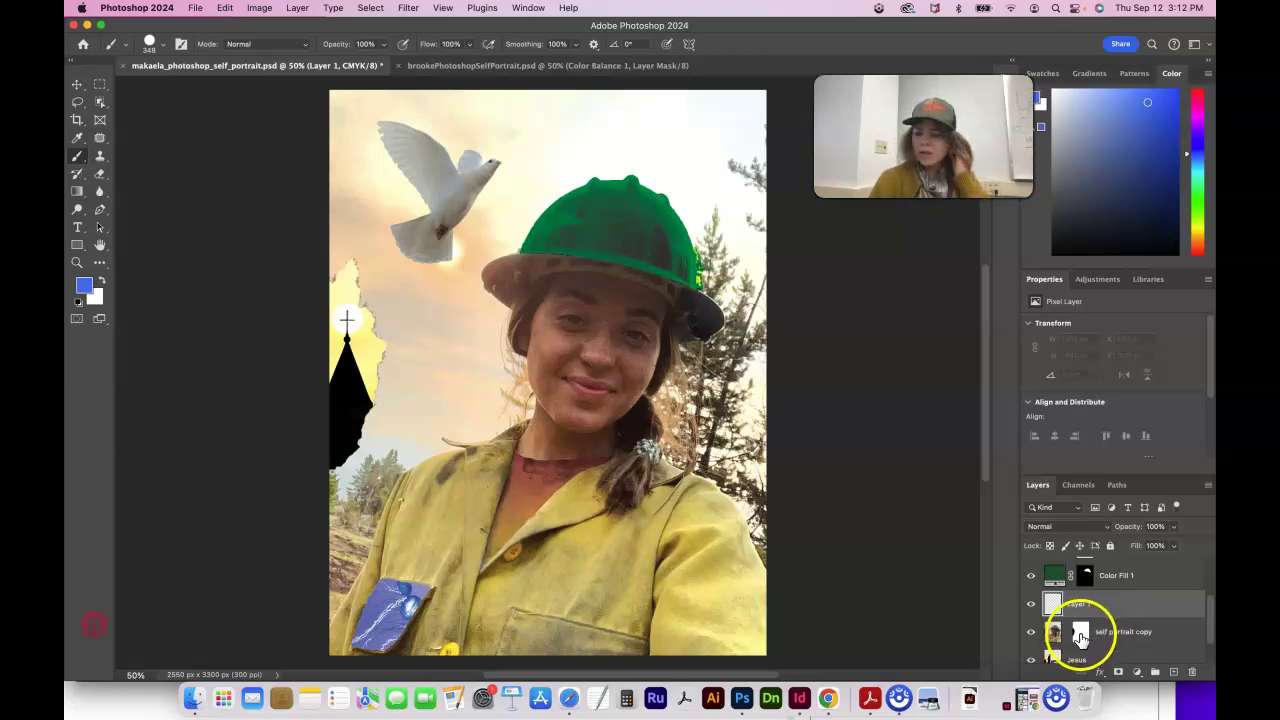
Set Layer 1 to Multiply and paint a blue stroke down the right edge over the trees
{"action": "left_click", "coordinate": [1101, 532]}
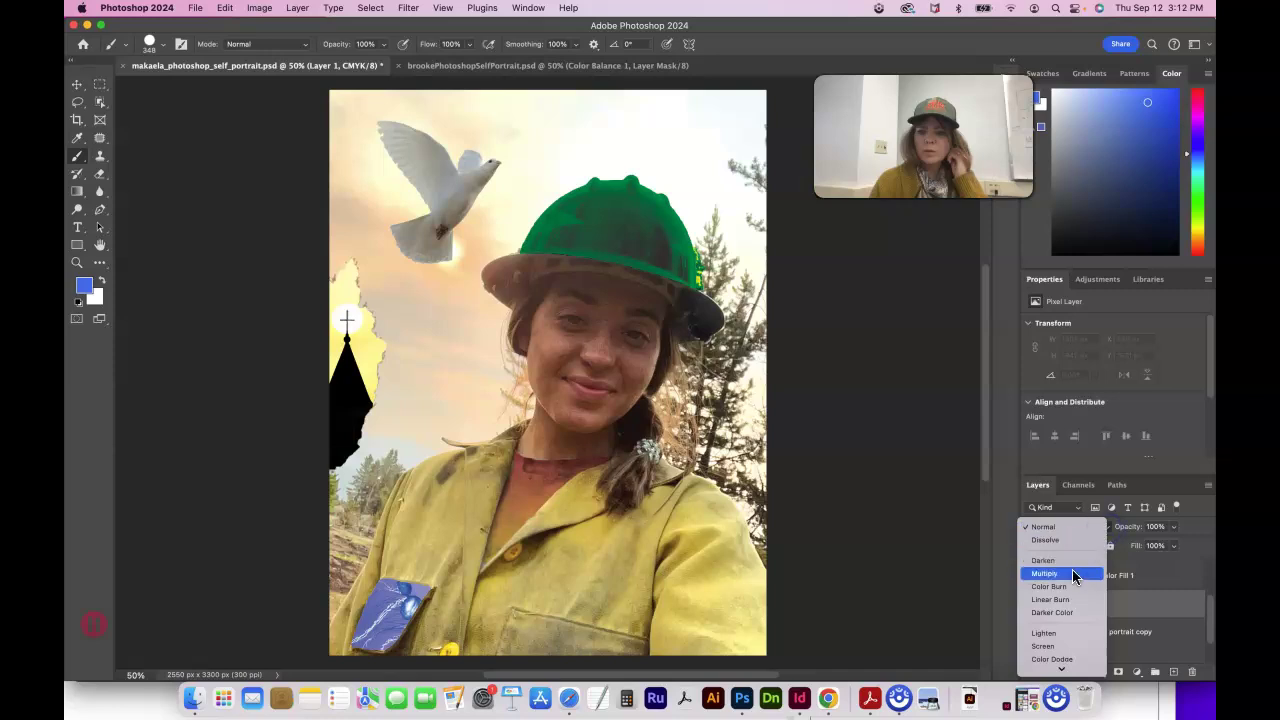
{"action": "left_click", "coordinate": [1072, 573]}
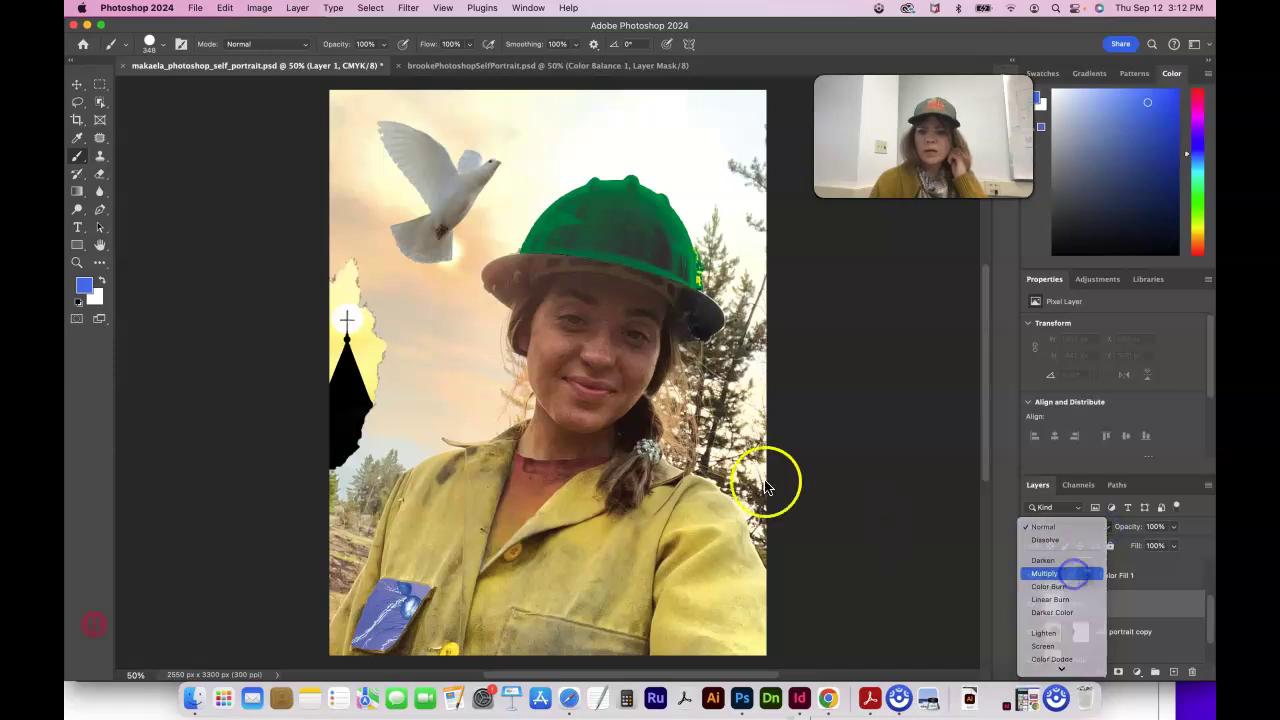
{"action": "mouse_move", "coordinate": [766, 480]}
{"action": "left_mouse_down"}
{"action": "mouse_move", "coordinate": [741, 456]}
{"action": "mouse_move", "coordinate": [782, 546]}
{"action": "mouse_move", "coordinate": [748, 468]}
{"action": "mouse_move", "coordinate": [690, 440]}
{"action": "mouse_move", "coordinate": [686, 404]}
{"action": "mouse_move", "coordinate": [707, 368]}
{"action": "mouse_move", "coordinate": [774, 331]}
{"action": "mouse_move", "coordinate": [741, 409]}
{"action": "mouse_move", "coordinate": [762, 454]}
{"action": "mouse_move", "coordinate": [770, 330]}
{"action": "mouse_move", "coordinate": [735, 258]}
{"action": "mouse_move", "coordinate": [764, 130]}
{"action": "mouse_move", "coordinate": [755, 160]}
{"action": "mouse_move", "coordinate": [750, 97]}
{"action": "left_mouse_up"}
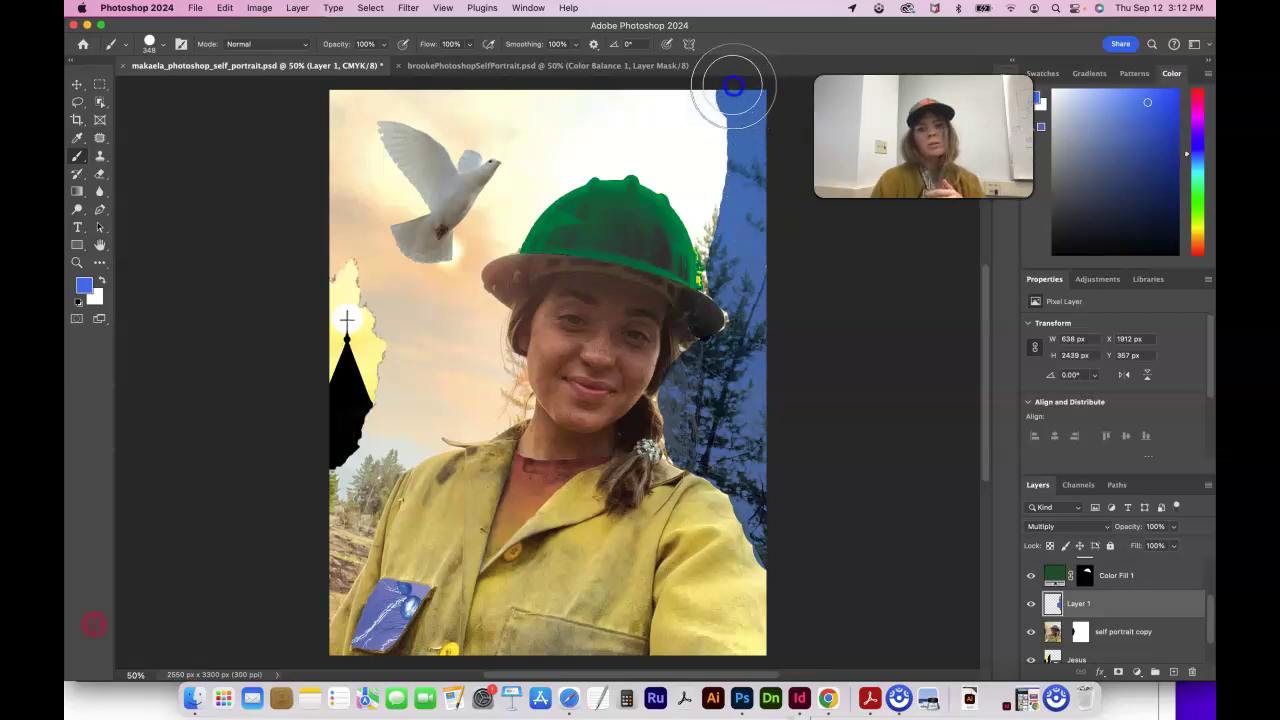
Choose green #42aa64 as the foreground colour and brush a green stroke down the right side
{"action": "left_click", "coordinate": [84, 286]}
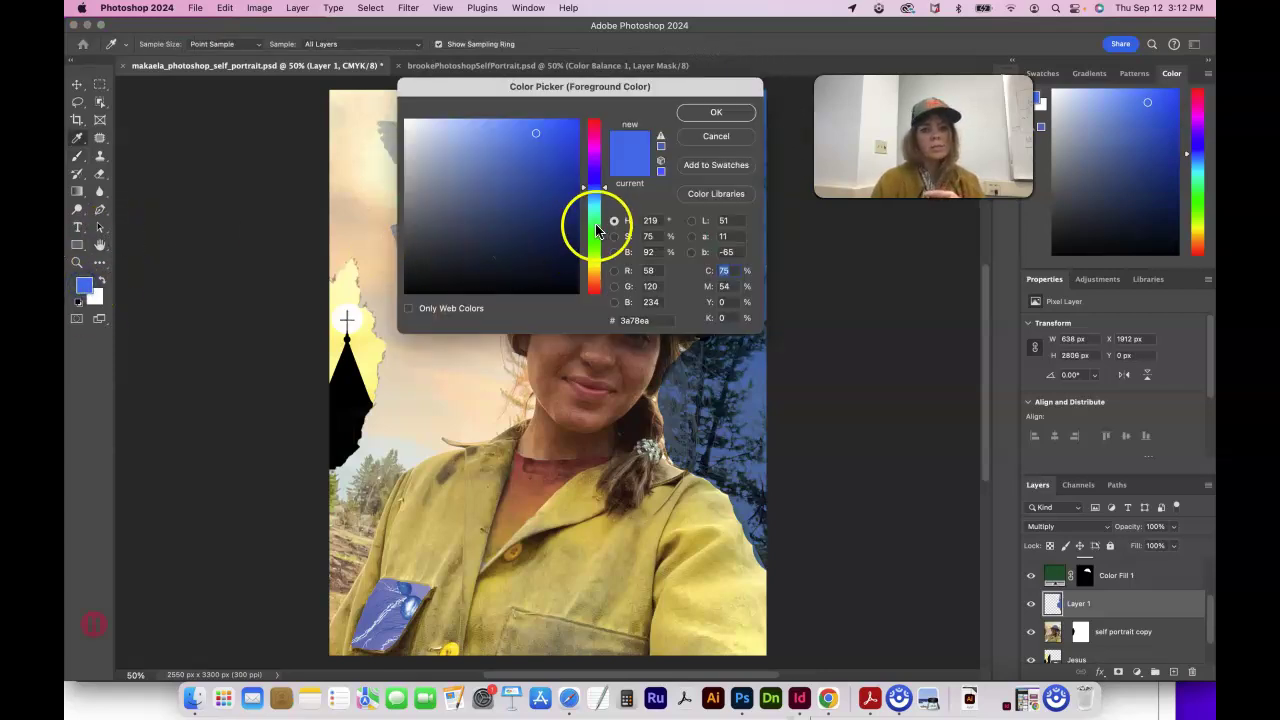
{"action": "left_click_drag", "start_coordinate": [594, 214], "coordinate": [594, 226]}
{"action": "left_click", "coordinate": [511, 177]}
{"action": "left_click", "coordinate": [716, 113]}
{"action": "mouse_move", "coordinate": [711, 134]}
{"action": "left_mouse_down"}
{"action": "mouse_move", "coordinate": [694, 109]}
{"action": "mouse_move", "coordinate": [726, 308]}
{"action": "mouse_move", "coordinate": [697, 349]}
{"action": "mouse_move", "coordinate": [689, 340]}
{"action": "mouse_move", "coordinate": [669, 386]}
{"action": "mouse_move", "coordinate": [672, 450]}
{"action": "mouse_move", "coordinate": [751, 466]}
{"action": "mouse_move", "coordinate": [629, 394]}
{"action": "mouse_move", "coordinate": [652, 372]}
{"action": "mouse_move", "coordinate": [640, 410]}
{"action": "left_mouse_up"}
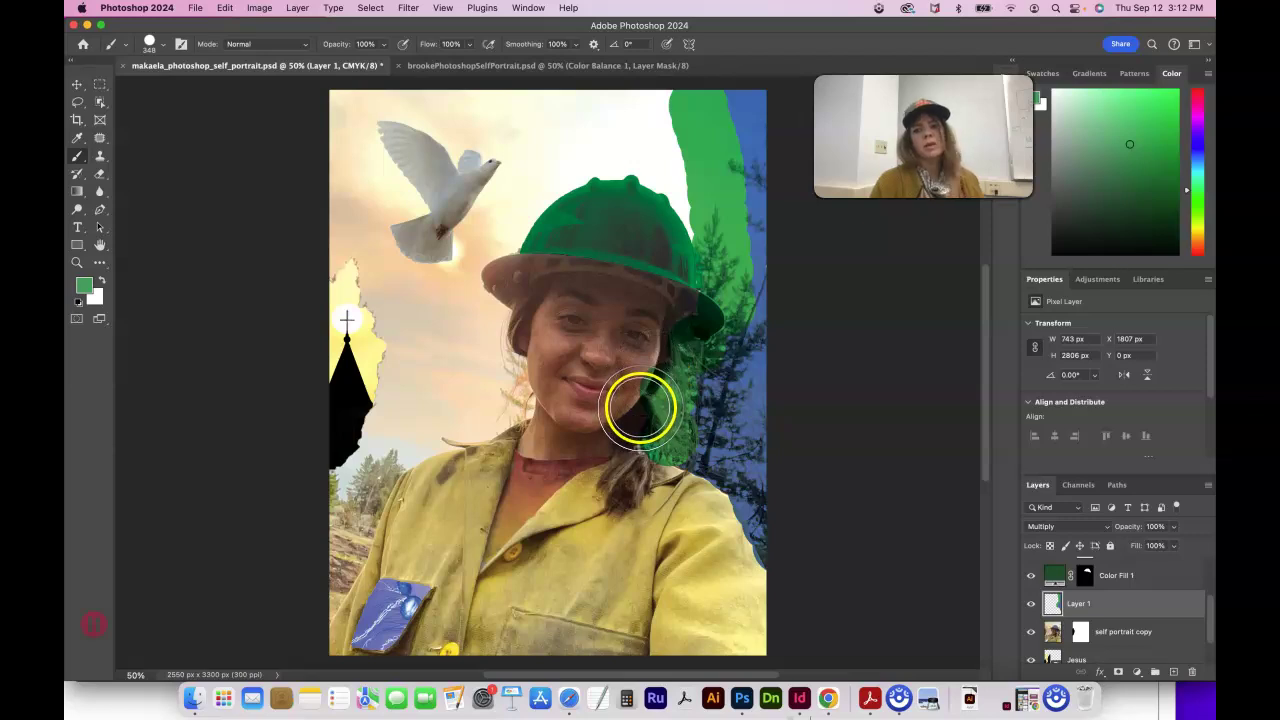
{"action": "left_click", "coordinate": [100, 156]}
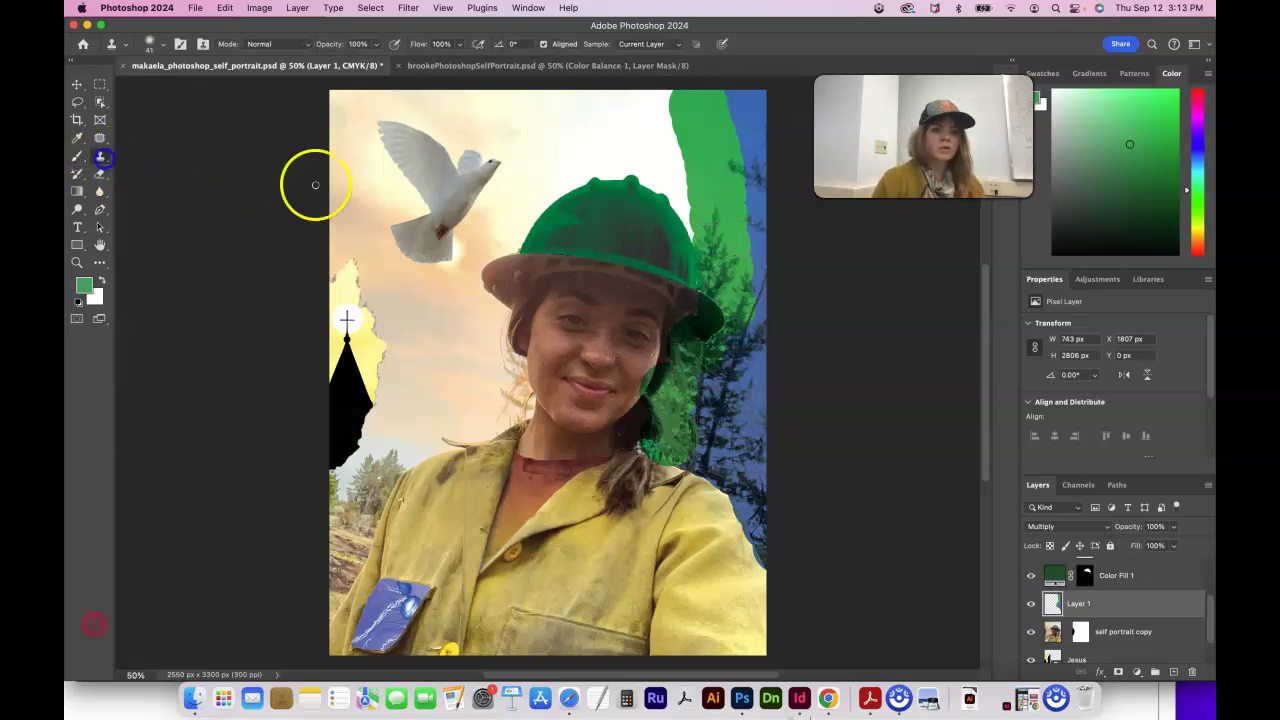
{"action": "left_click", "coordinate": [645, 398]}
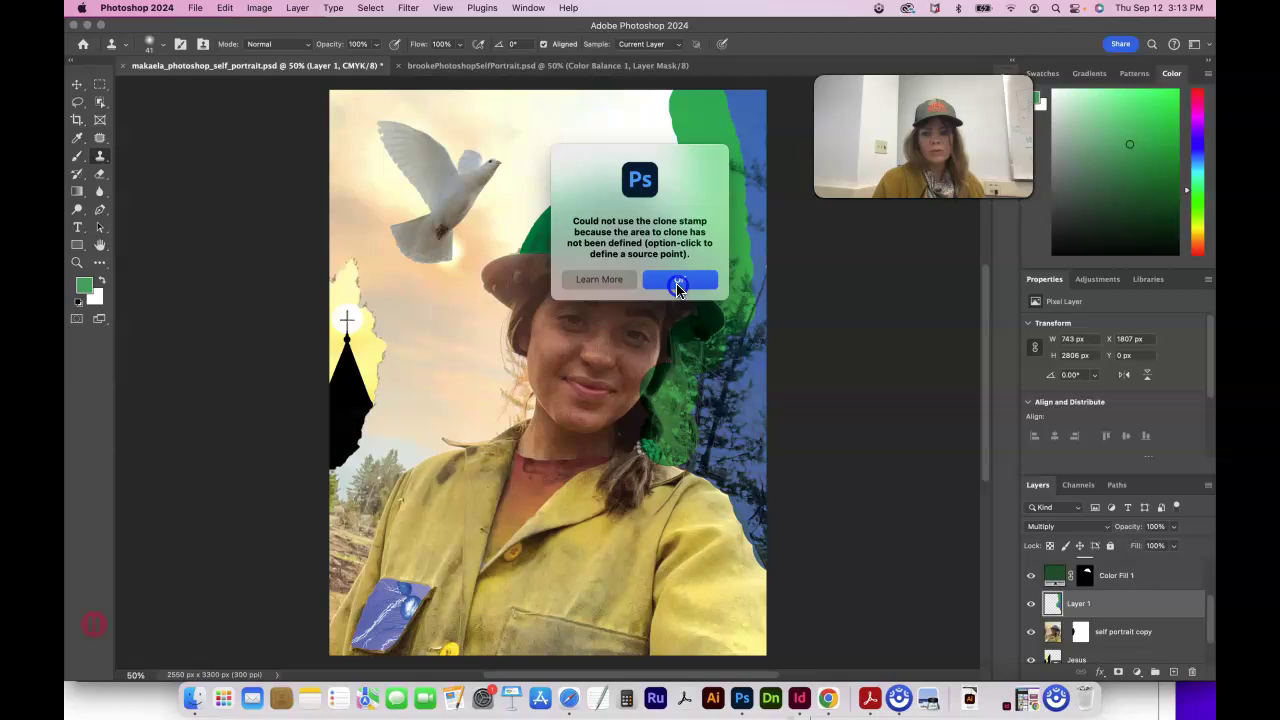
{"action": "left_click", "coordinate": [678, 286]}
{"action": "left_click", "coordinate": [650, 382]}
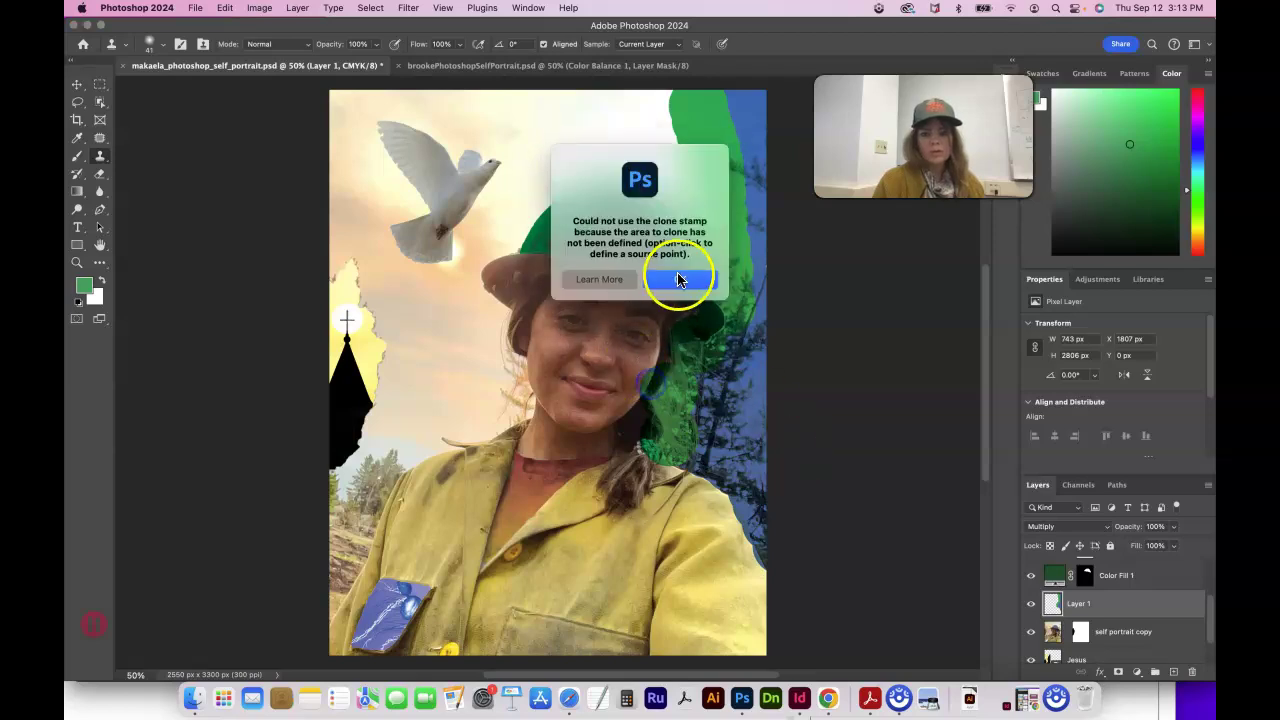
{"action": "left_click", "coordinate": [590, 279]}
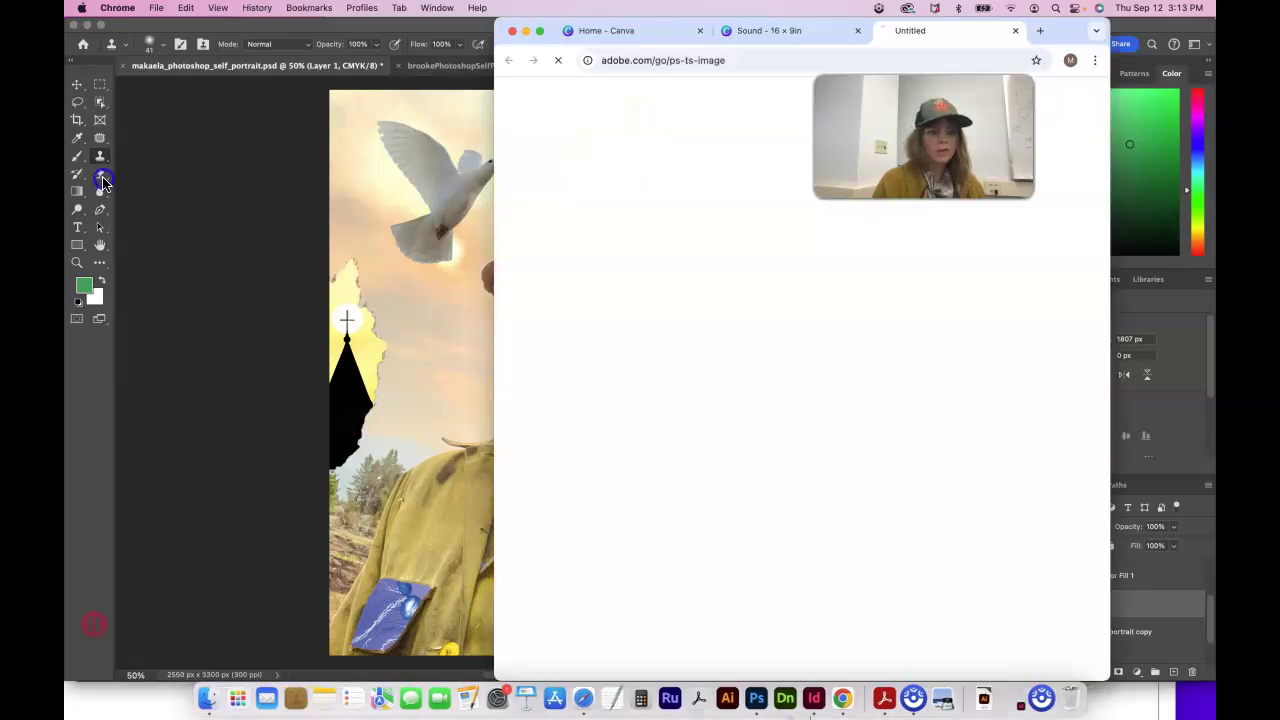
{"action": "left_click", "coordinate": [106, 179]}
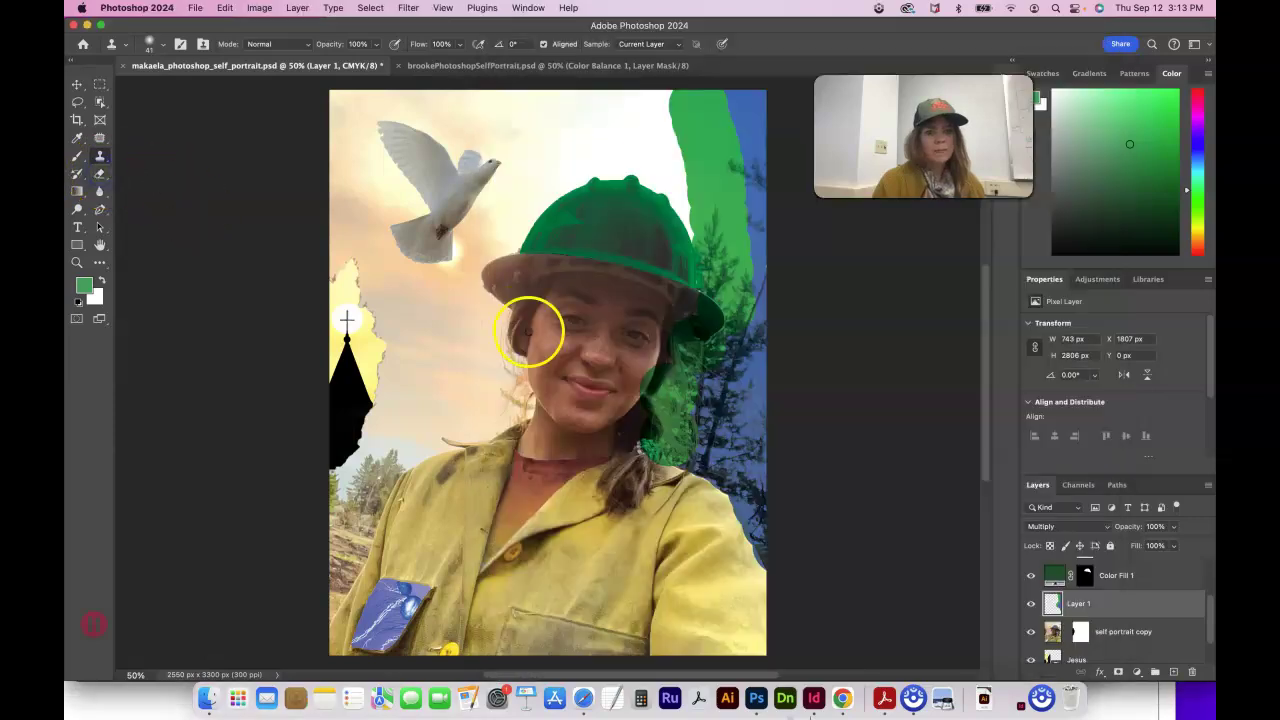
{"action": "left_click", "coordinate": [653, 371]}
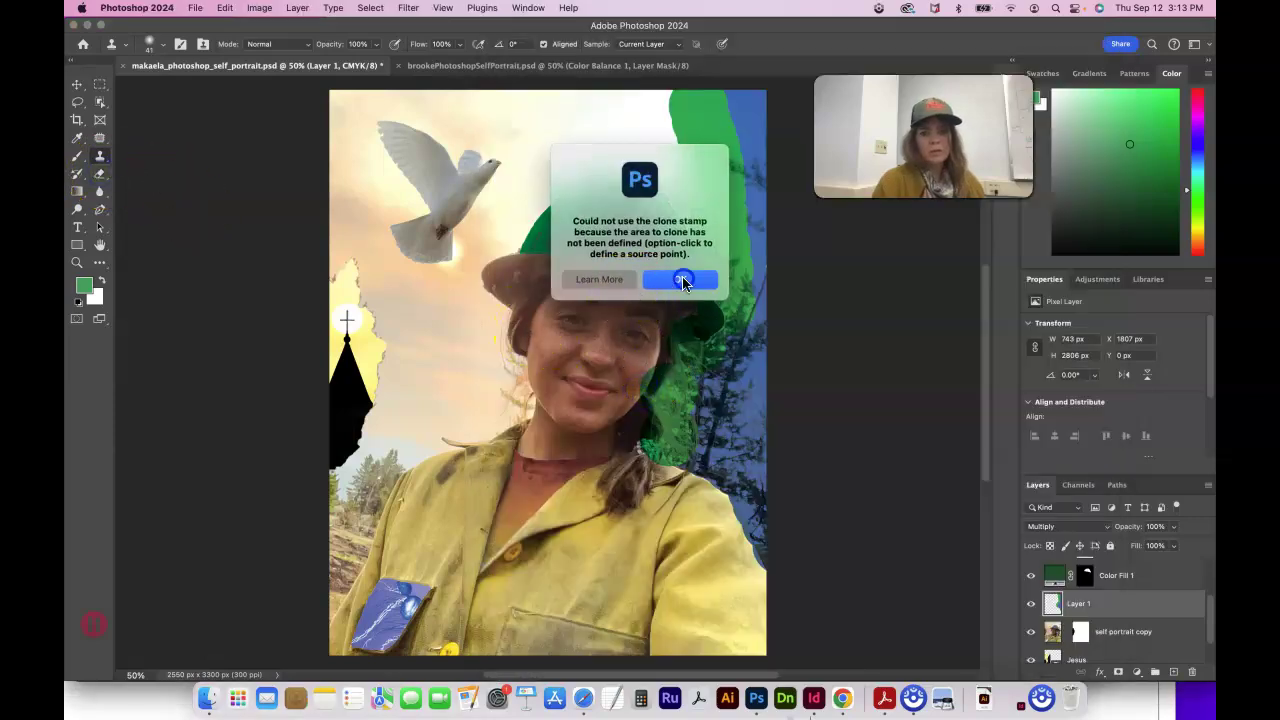
{"action": "left_click", "coordinate": [679, 284]}
{"action": "left_click", "coordinate": [100, 174]}
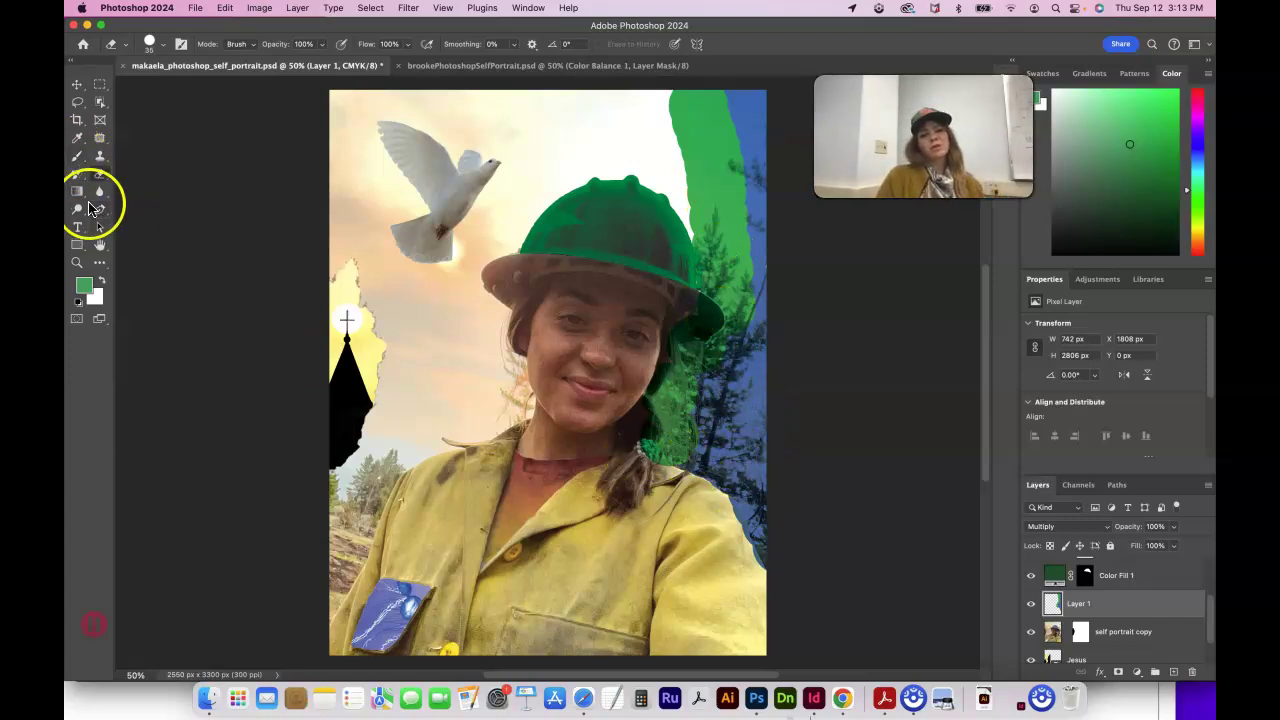
At 300% zoom, paint a soft green stroke beside the left cheek with a 46 px, 0% hardness brush
{"action": "key", "text": "super+equal"}
{"action": "key", "text": "super+equal"}
{"action": "key", "text": "super+equal"}
{"action": "key", "text": "super+equal"}
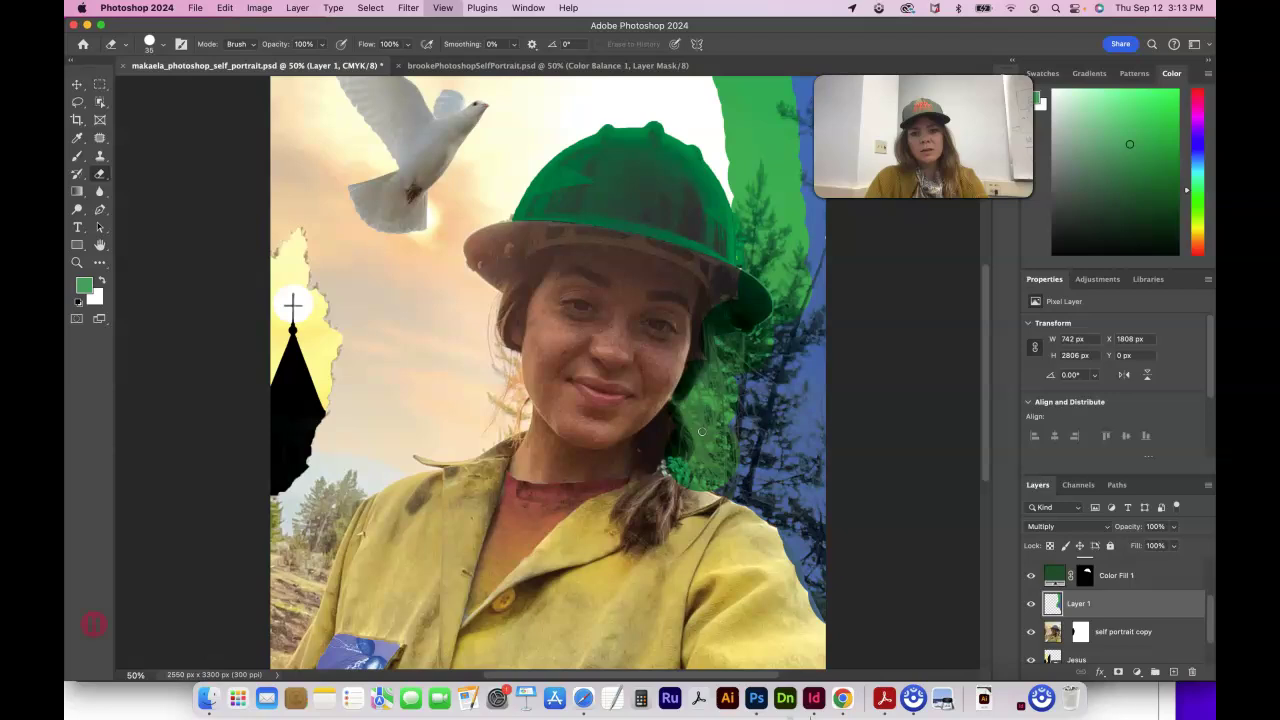
{"action": "left_click", "coordinate": [77, 156]}
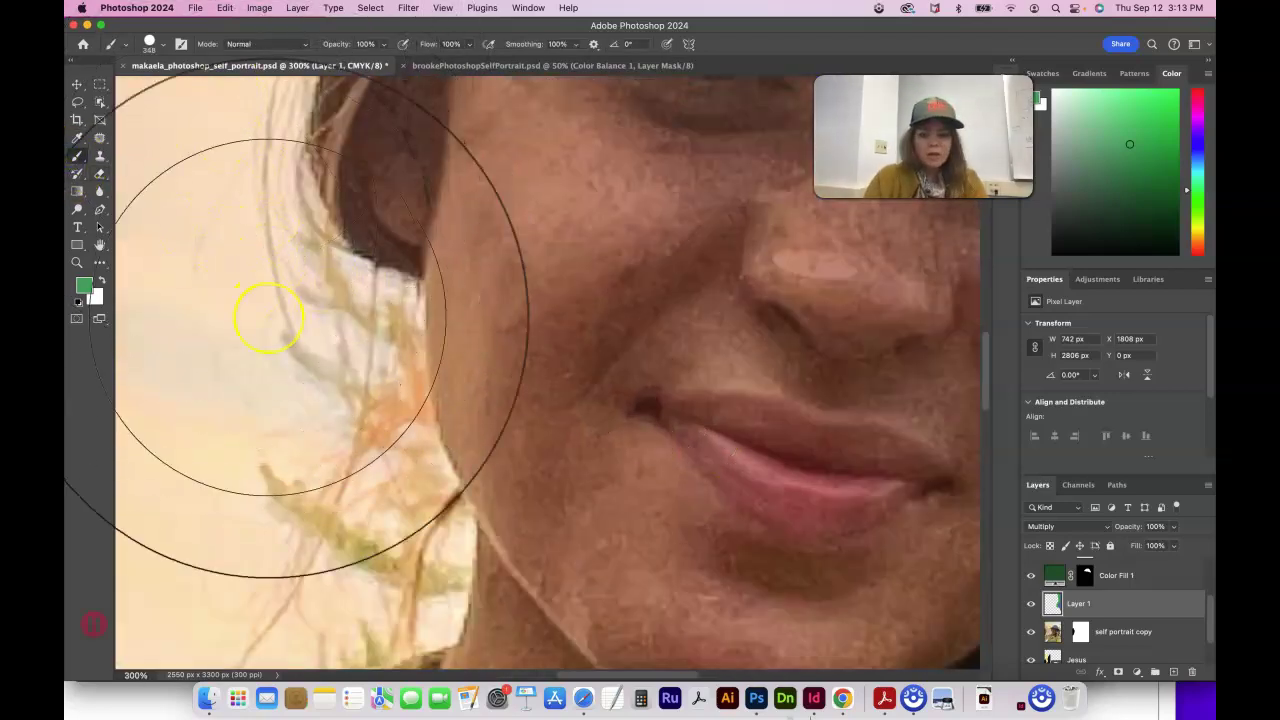
{"action": "left_click_drag", "start_coordinate": [257, 314], "coordinate": [203, 173]}
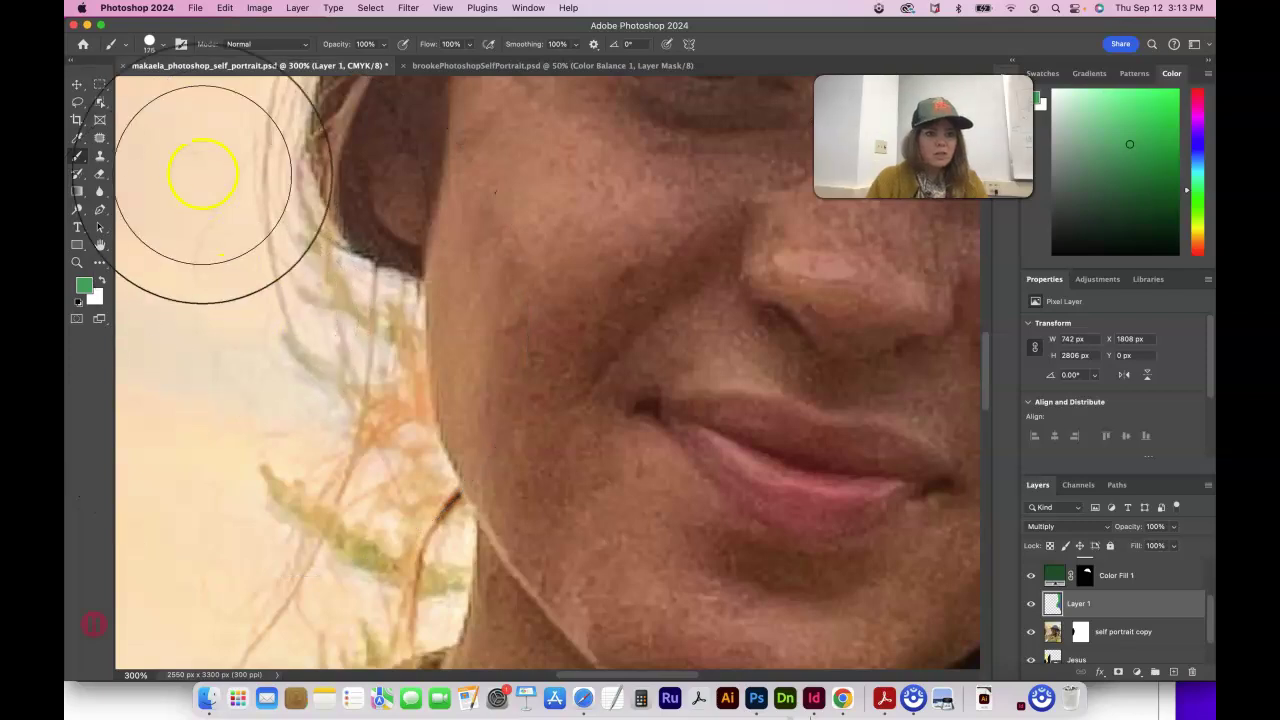
{"action": "left_click", "coordinate": [163, 44]}
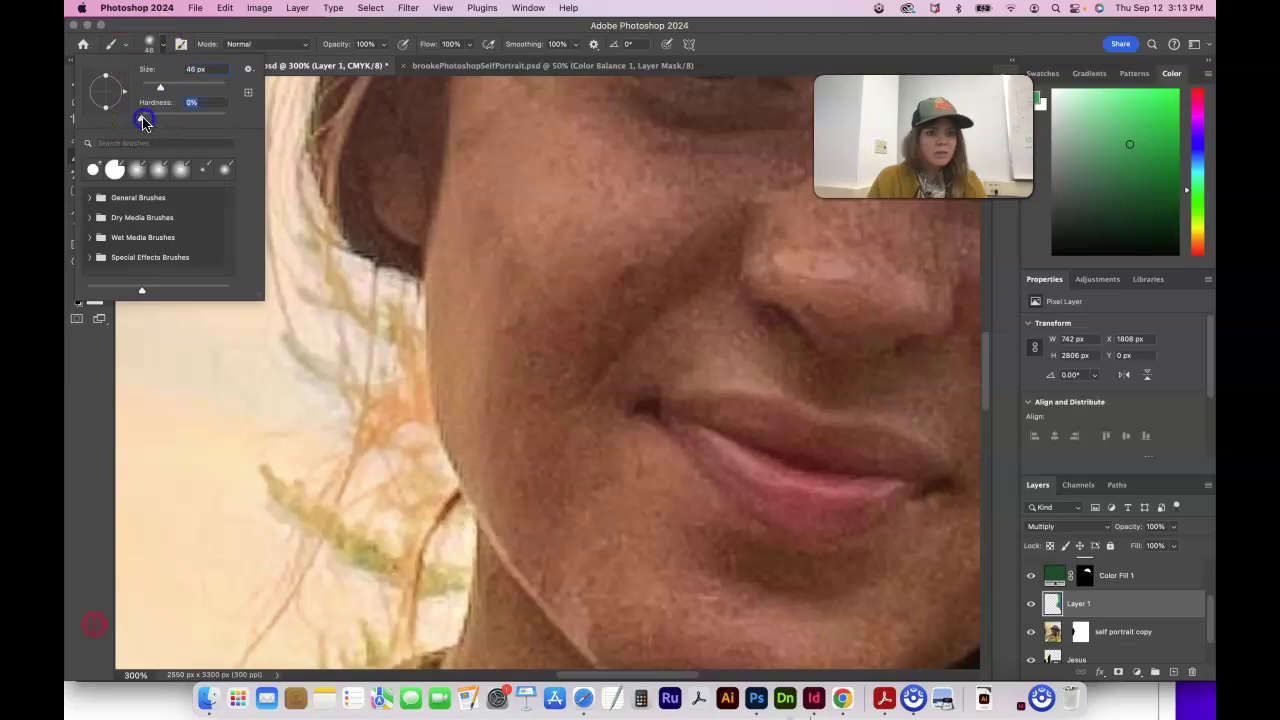
{"action": "mouse_move", "coordinate": [326, 268]}
{"action": "left_mouse_down"}
{"action": "mouse_move", "coordinate": [406, 300]}
{"action": "mouse_move", "coordinate": [404, 405]}
{"action": "mouse_move", "coordinate": [391, 360]}
{"action": "mouse_move", "coordinate": [391, 378]}
{"action": "mouse_move", "coordinate": [444, 541]}
{"action": "left_mouse_up"}
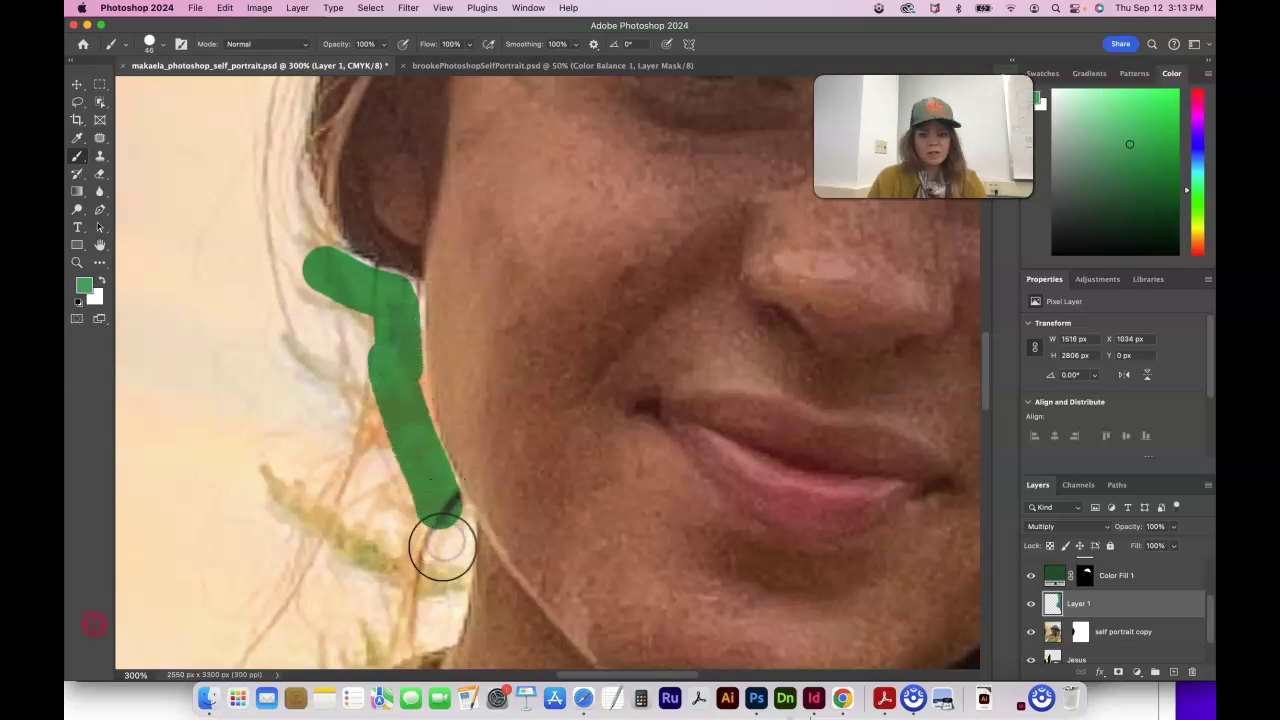
{"action": "key", "text": "super+0"}
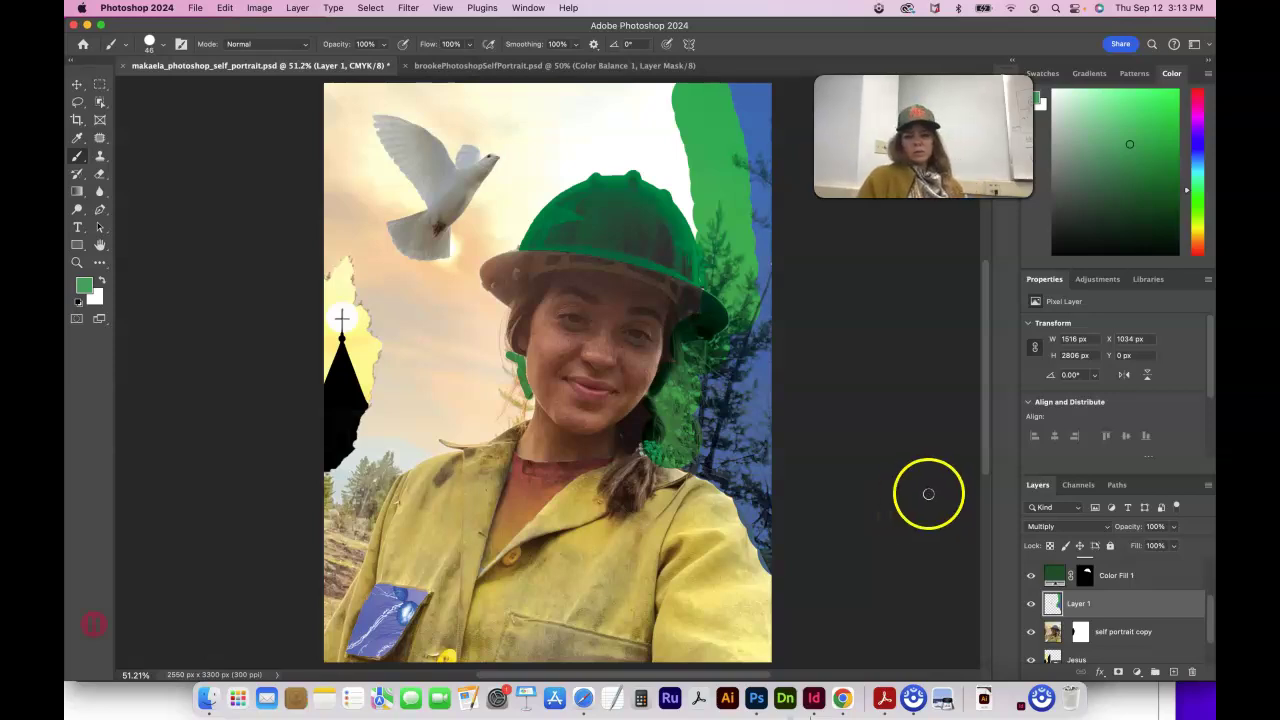
Add a Hue/Saturation adjustment layer and move it below Layer 1
{"action": "left_click", "coordinate": [1137, 674]}
{"action": "left_click", "coordinate": [1157, 607]}
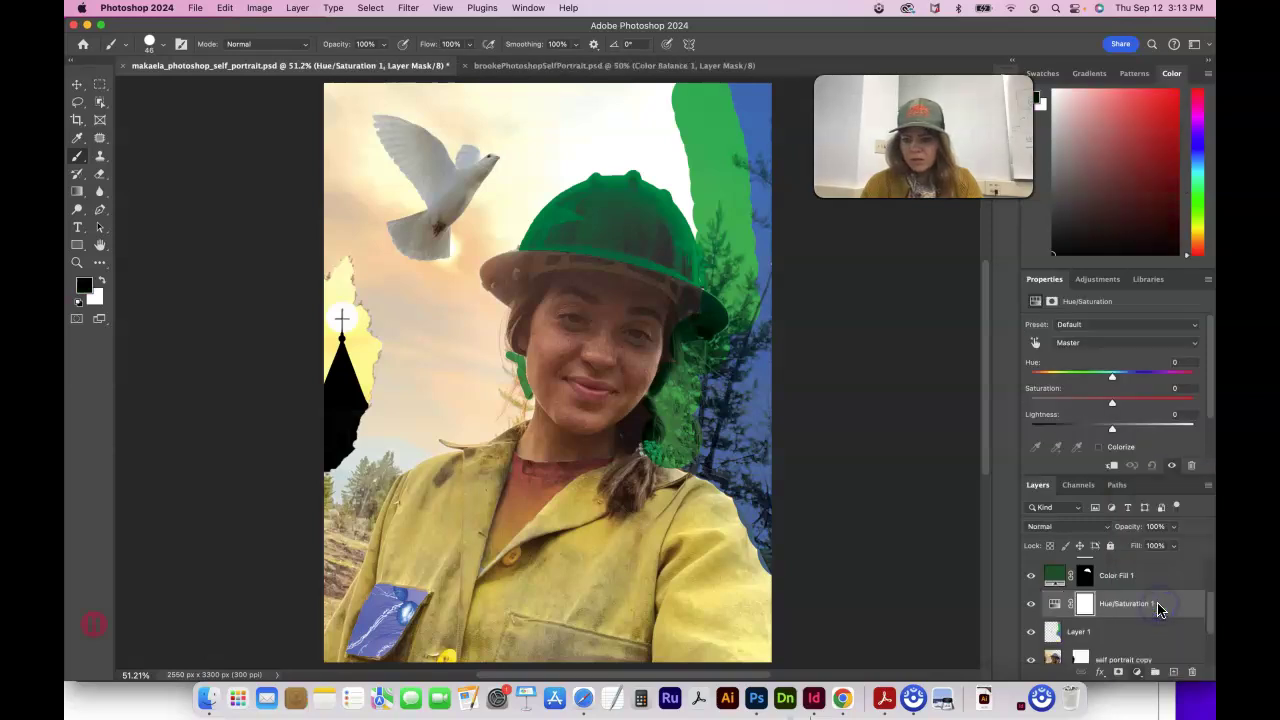
{"action": "left_click_drag", "start_coordinate": [1130, 615], "coordinate": [1130, 662]}
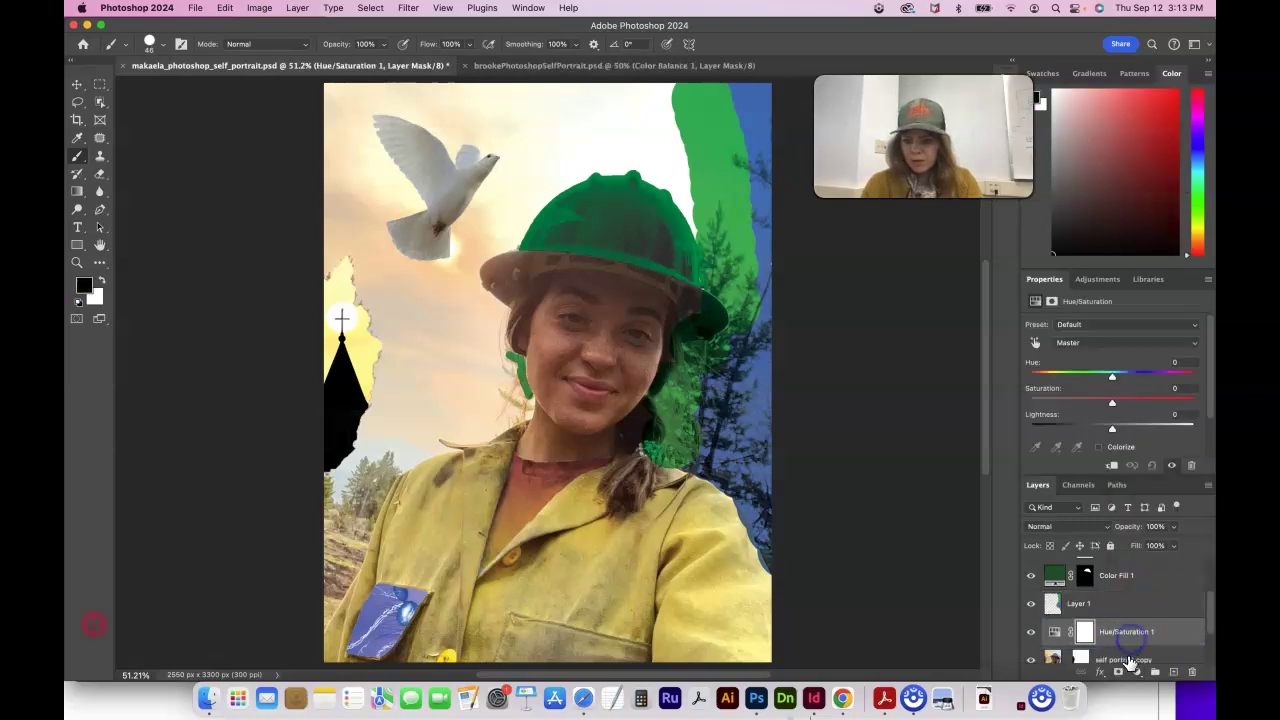
Clip Hue/Saturation 1 to self portrait copy and set Hue +3, Saturation +24
{"action": "scroll", "coordinate": [1127, 662], "scroll_direction": "down", "scroll_amount": 2}
{"action": "left_click_drag", "start_coordinate": [1128, 606], "coordinate": [1137, 608]}
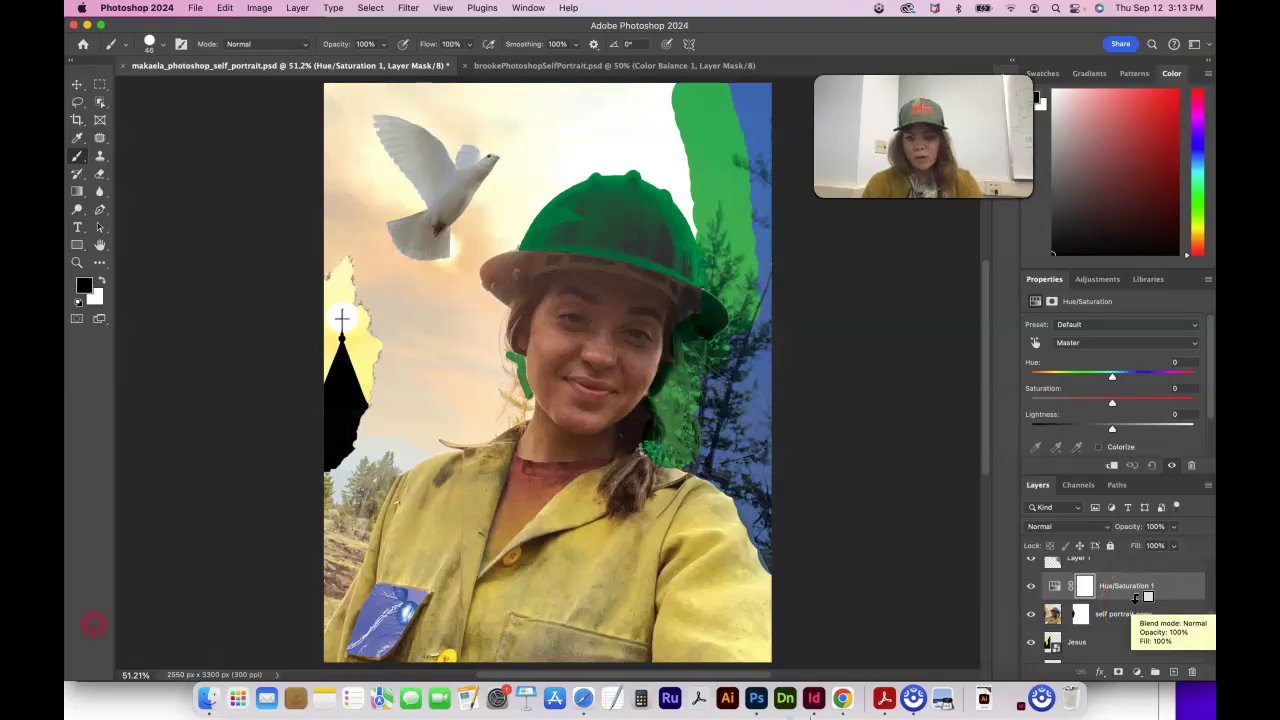
{"action": "left_click", "coordinate": [1137, 612]}
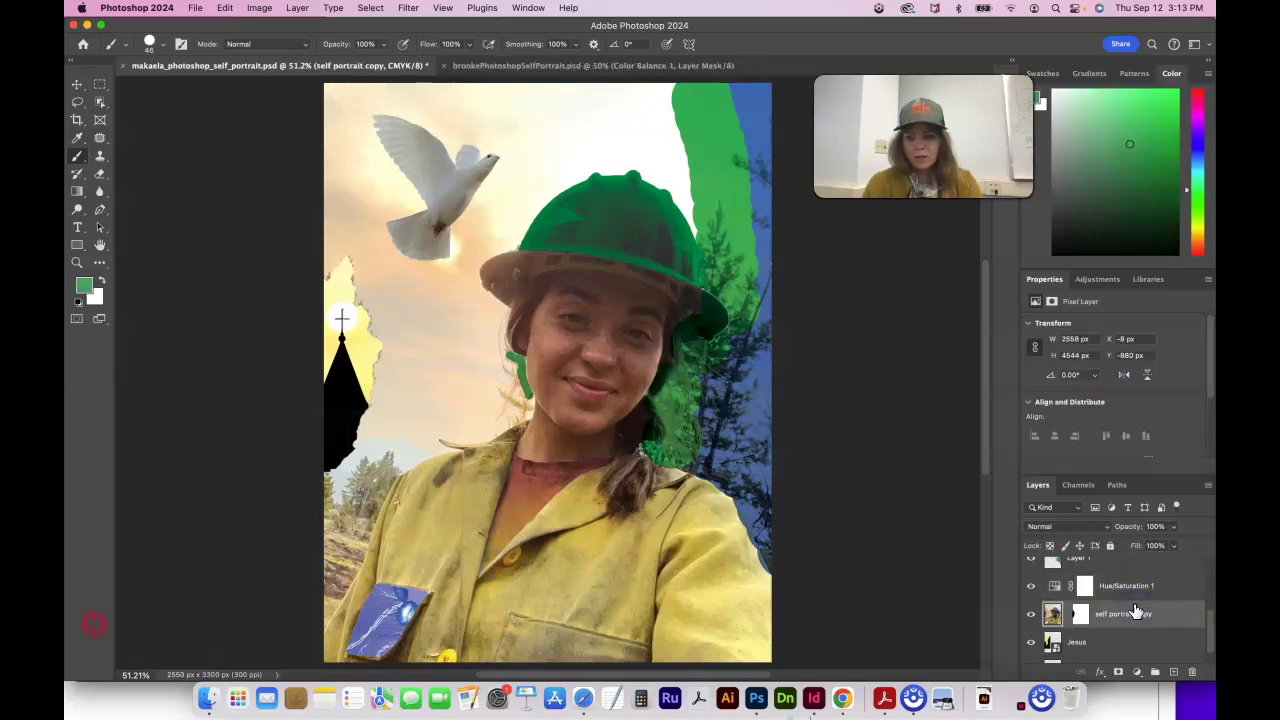
{"action": "left_click", "coordinate": [1133, 600]}
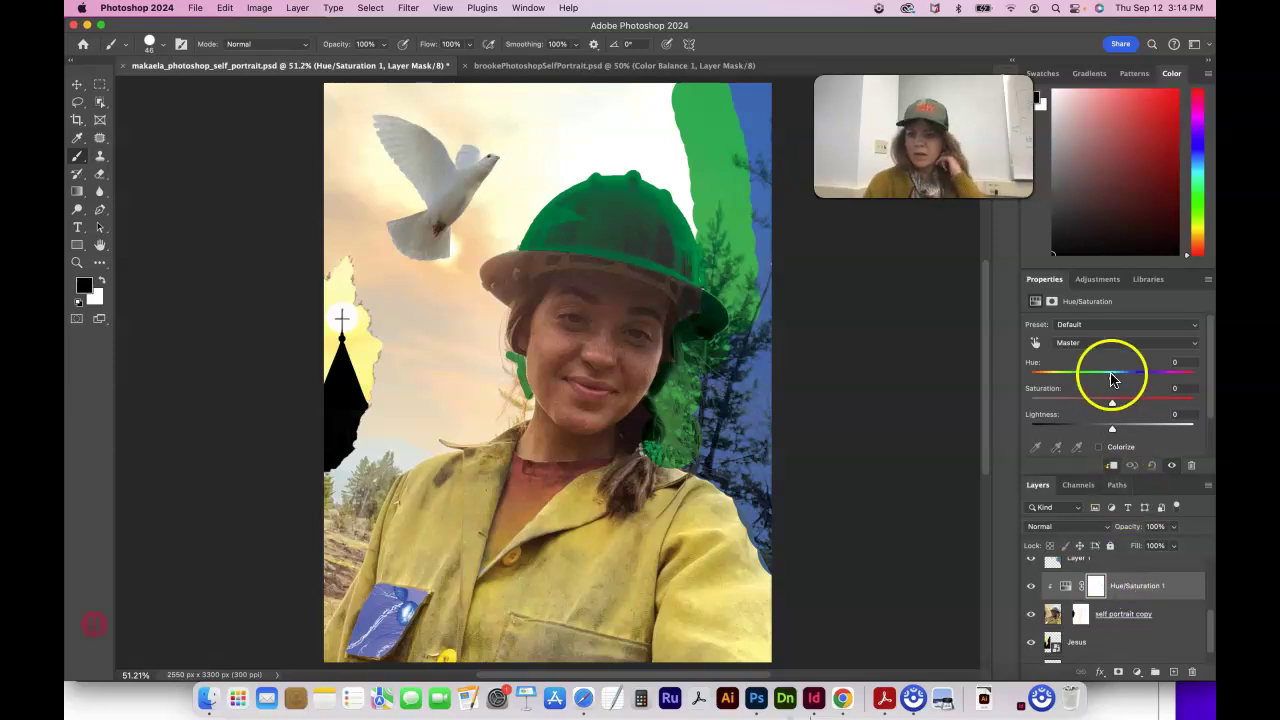
{"action": "left_click_drag", "start_coordinate": [1080, 379], "coordinate": [1136, 406]}
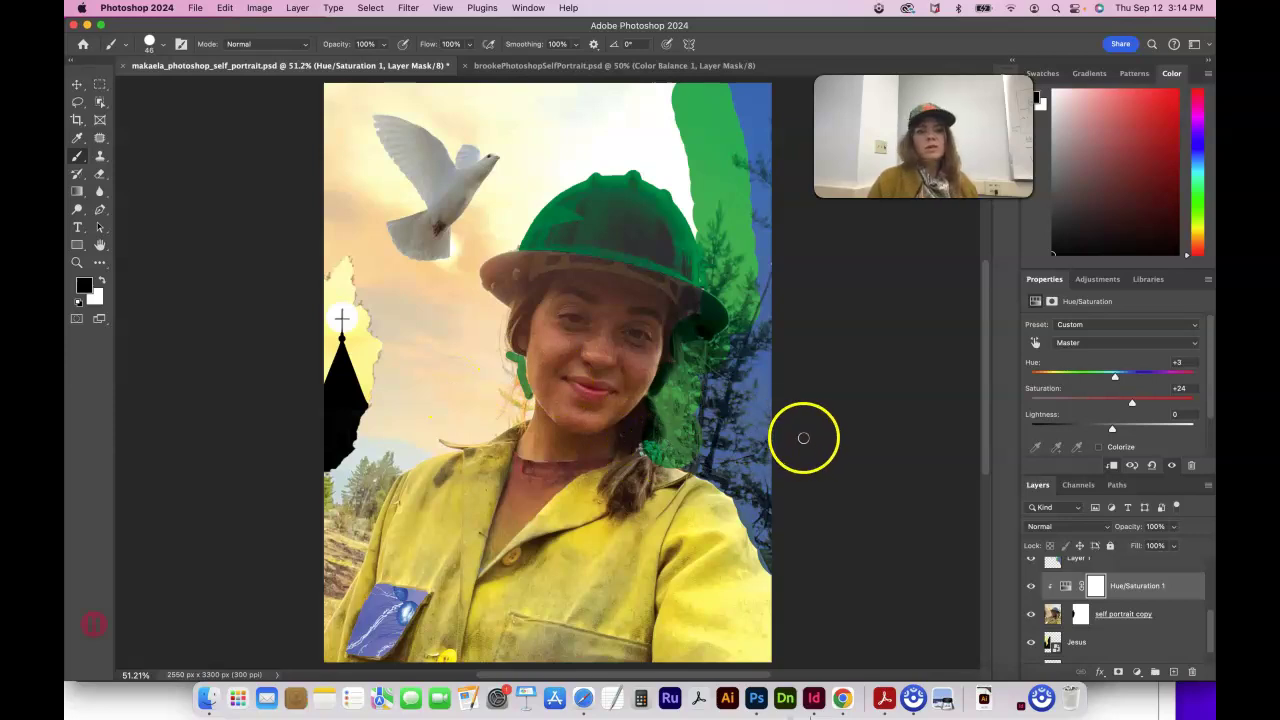
{"action": "left_click", "coordinate": [262, 8]}
{"action": "mouse_move", "coordinate": [269, 34]}
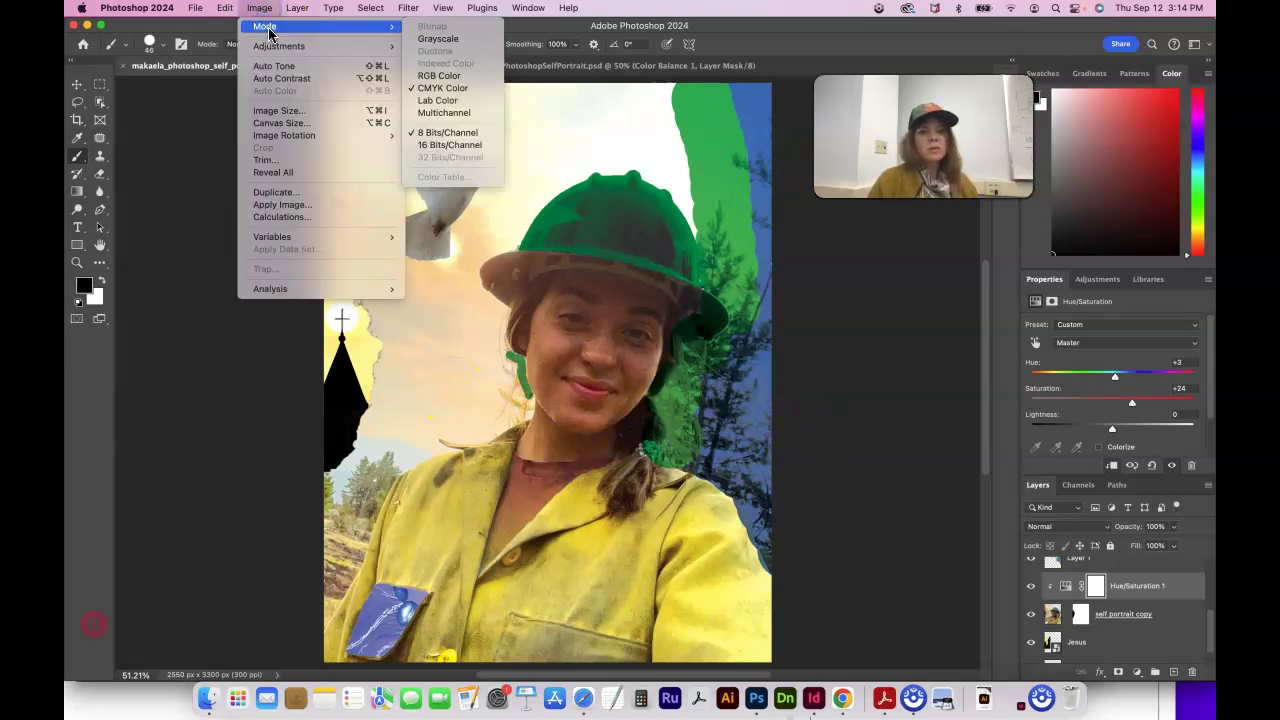
{"action": "left_click", "coordinate": [277, 110]}
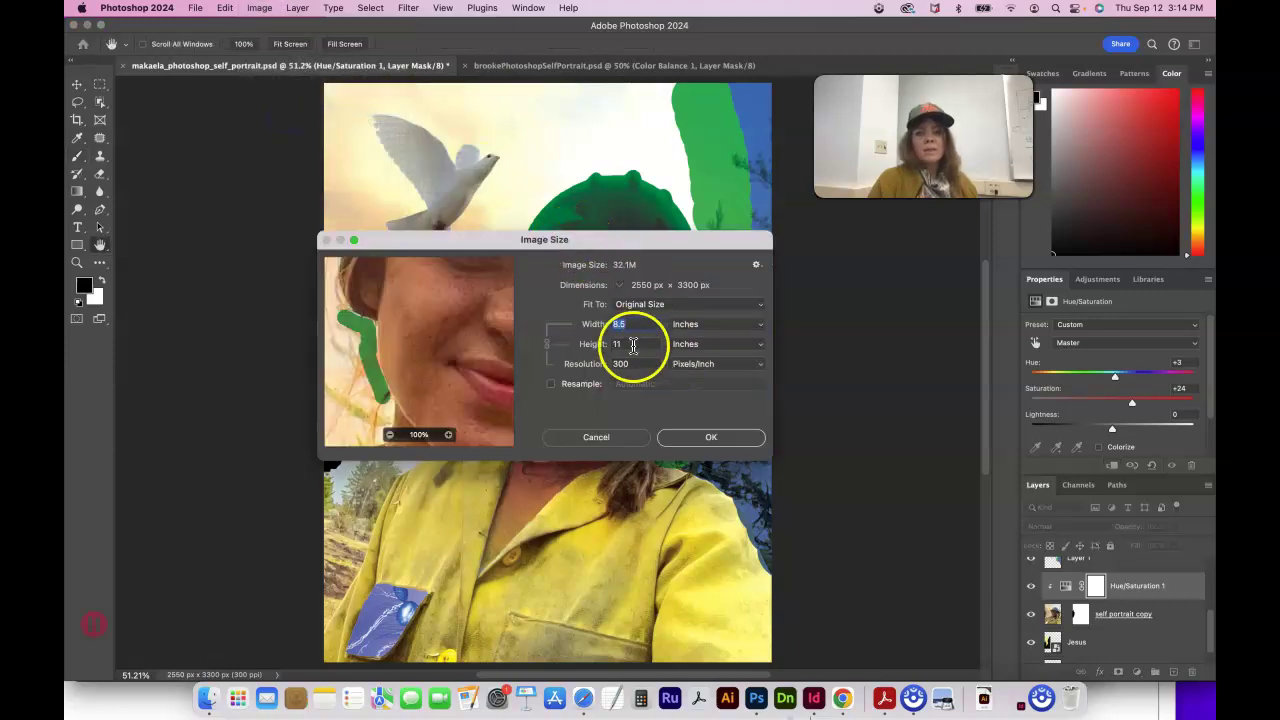
{"action": "left_click", "coordinate": [609, 437]}
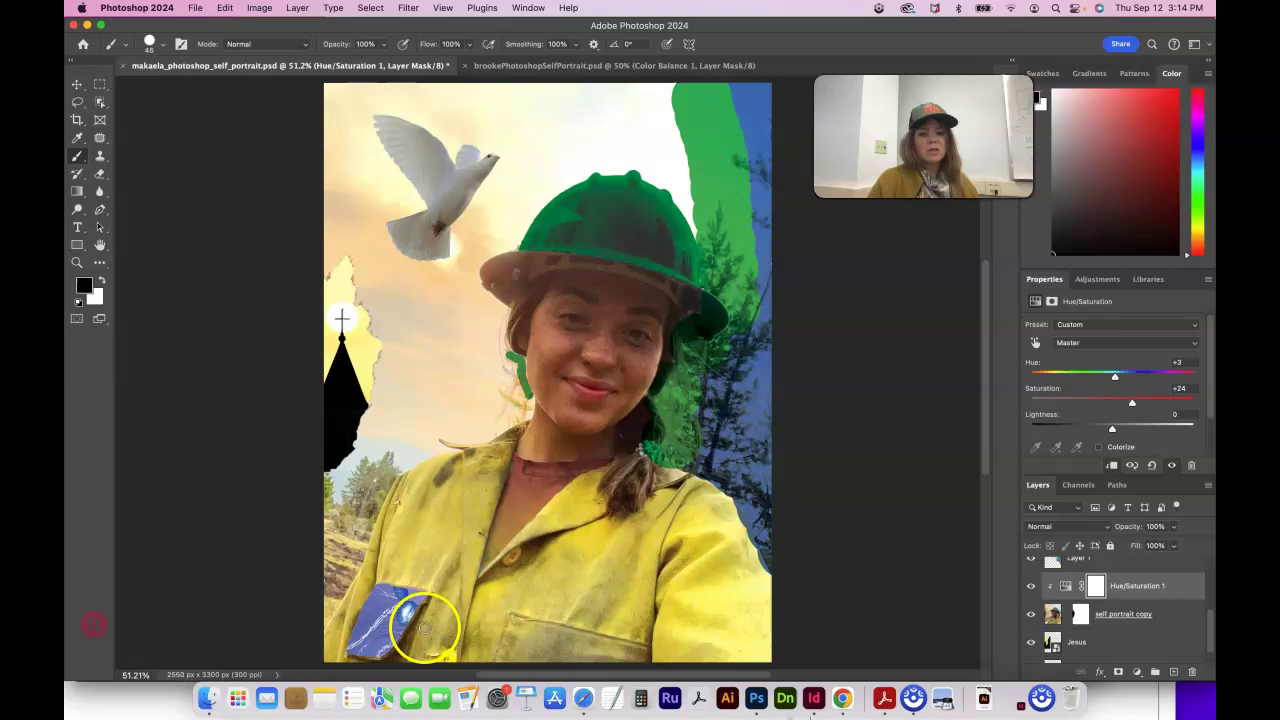